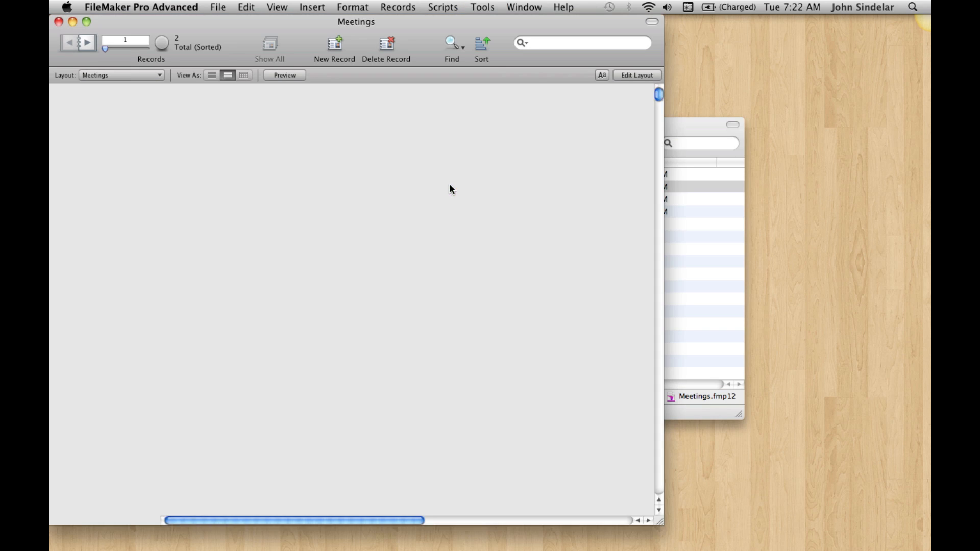
# Open the details of the meeting titled "Another meeting" from the meetings list
pyautogui.click(218, 7)
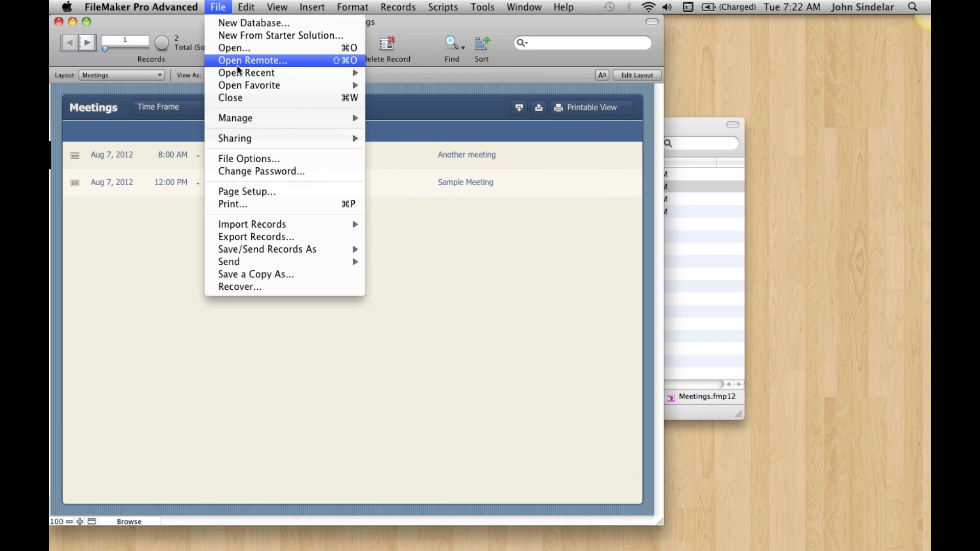
pyautogui.click(142, 192)
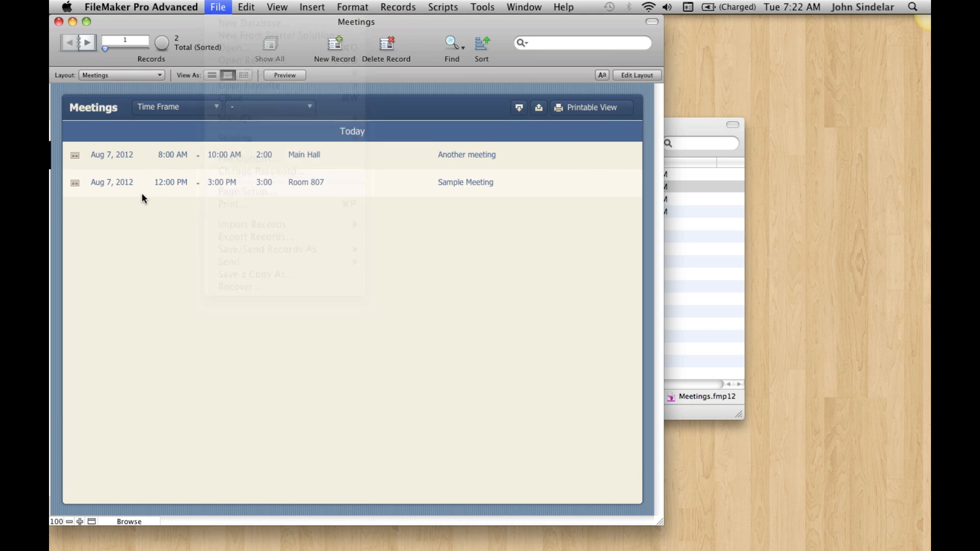
pyautogui.click(139, 155)
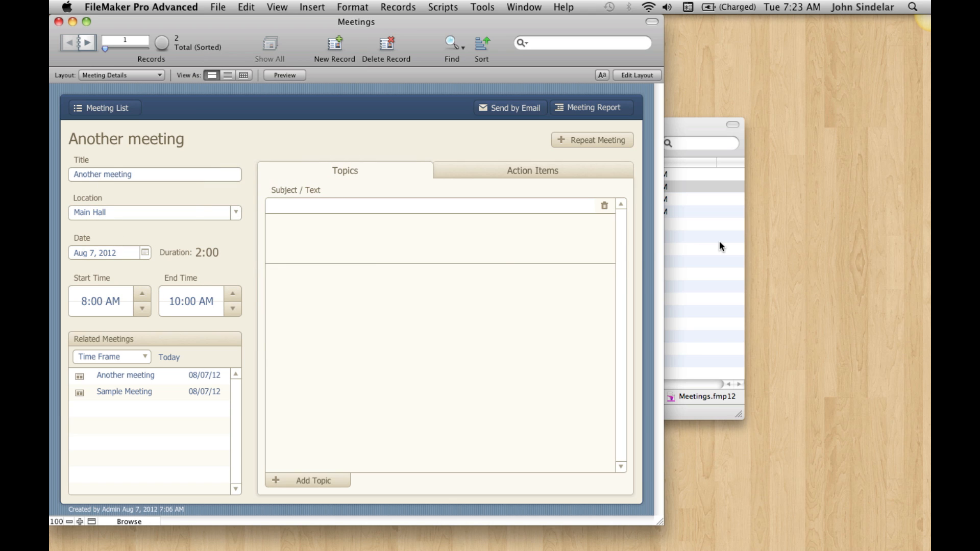
# Switch to Finder, move SeedCodeCalendar PRO.fmp12 into the Meetings folder, and trash the SeedCode Calendar folder
pyautogui.click(669, 243)
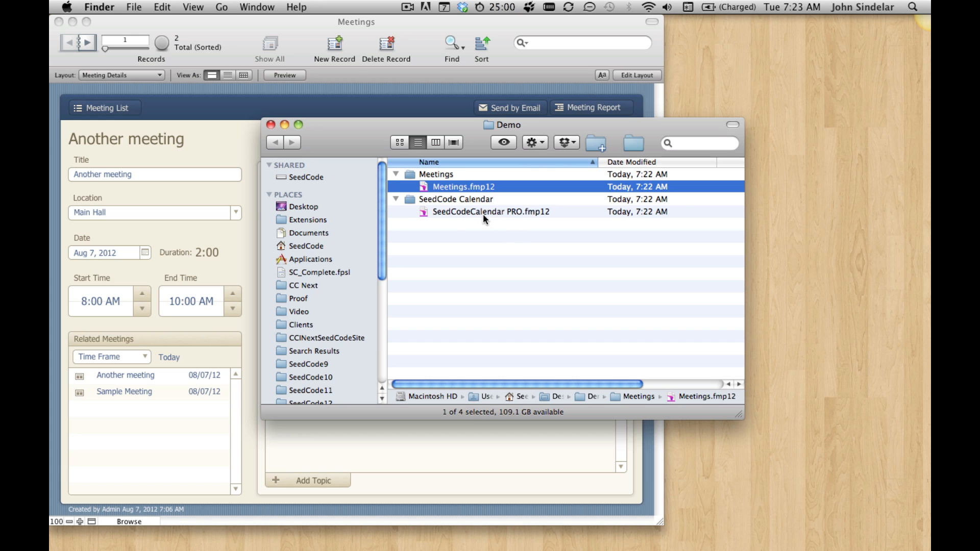
pyautogui.moveTo(482, 214); pyautogui.dragTo(467, 182)
pyautogui.click(412, 211)
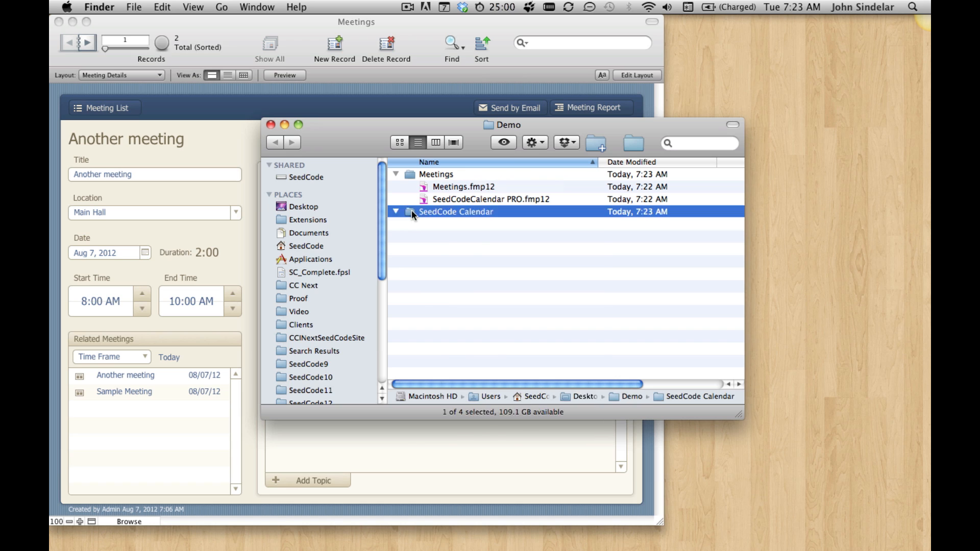
pyautogui.rightClick(412, 211)
pyautogui.click(457, 238)
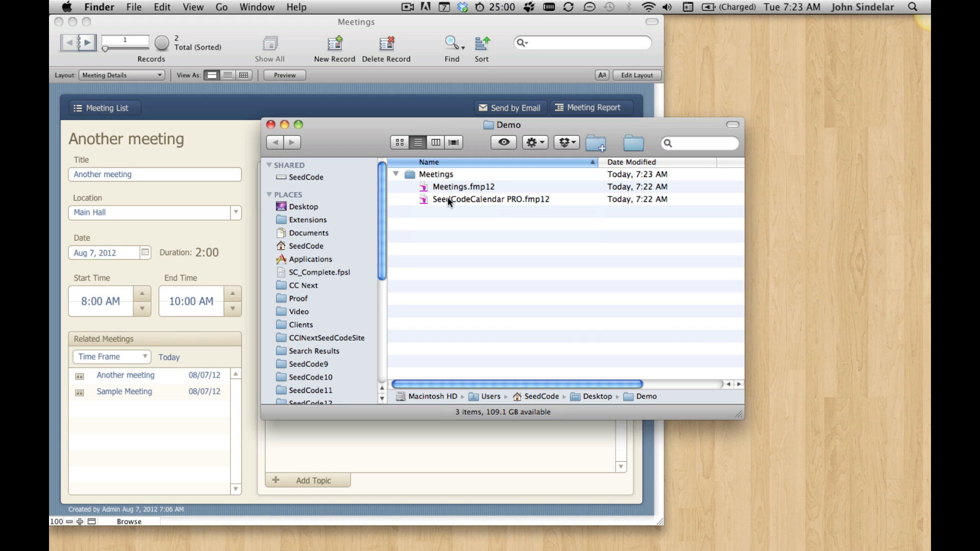
# Open SeedCodeCalendar PRO.fmp12 from the Meetings folder and dismiss the file-sharing warning
pyautogui.doubleClick(448, 202)
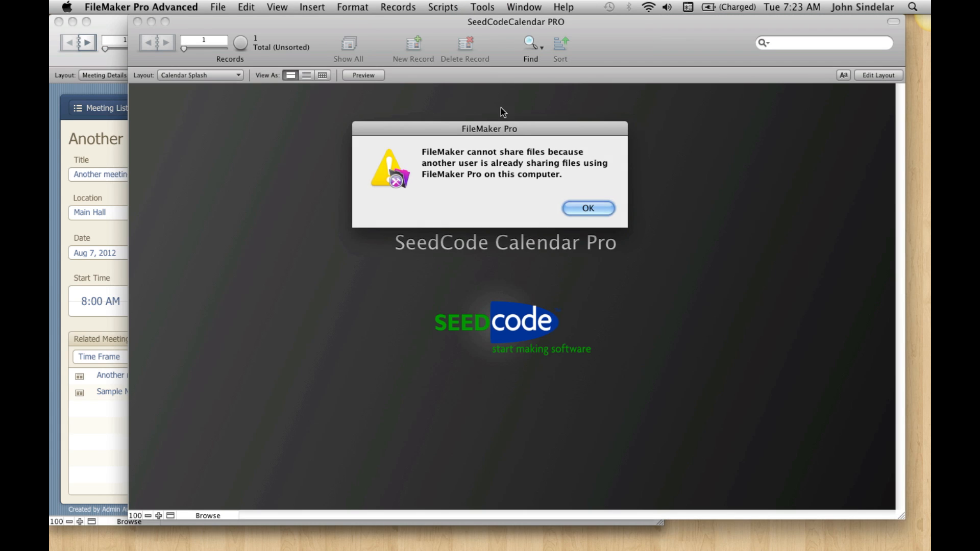
pyautogui.click(591, 210)
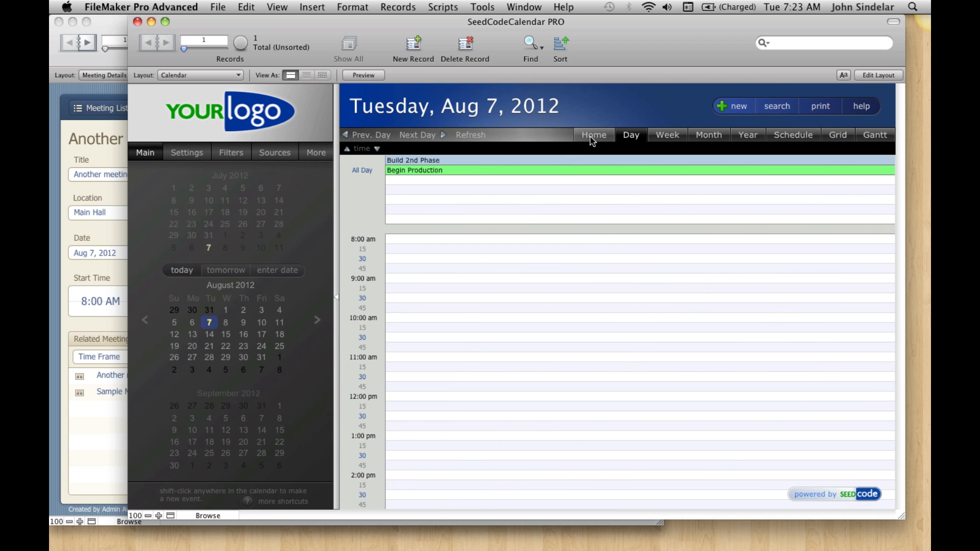
# Read the Integration page in the calendar's documentation, then open the Quick Integration instructions and their online version
pyautogui.click(590, 136)
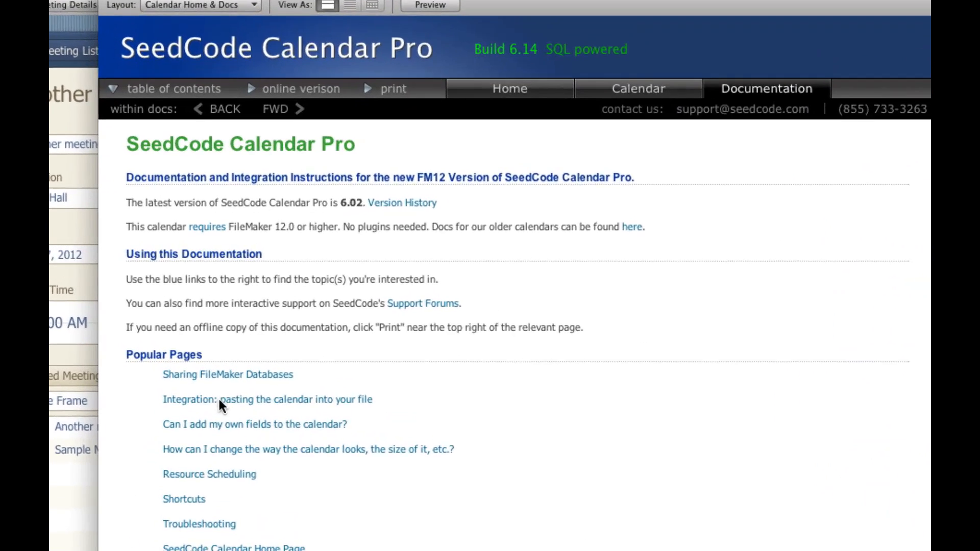
pyautogui.click(223, 443)
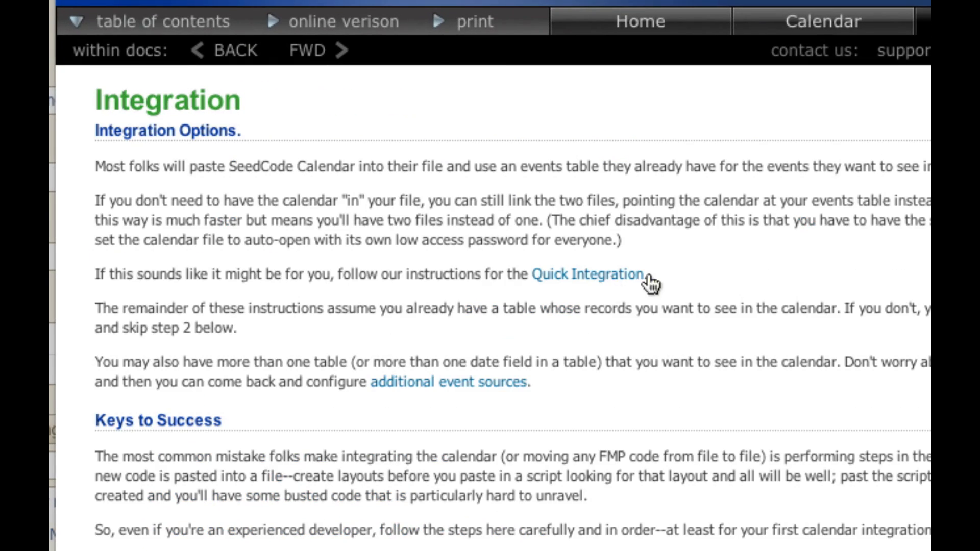
pyautogui.scroll(-2, 662, 281)
pyautogui.scroll(-15, 662, 275)
pyautogui.scroll(17, 662, 274)
pyautogui.click(594, 279)
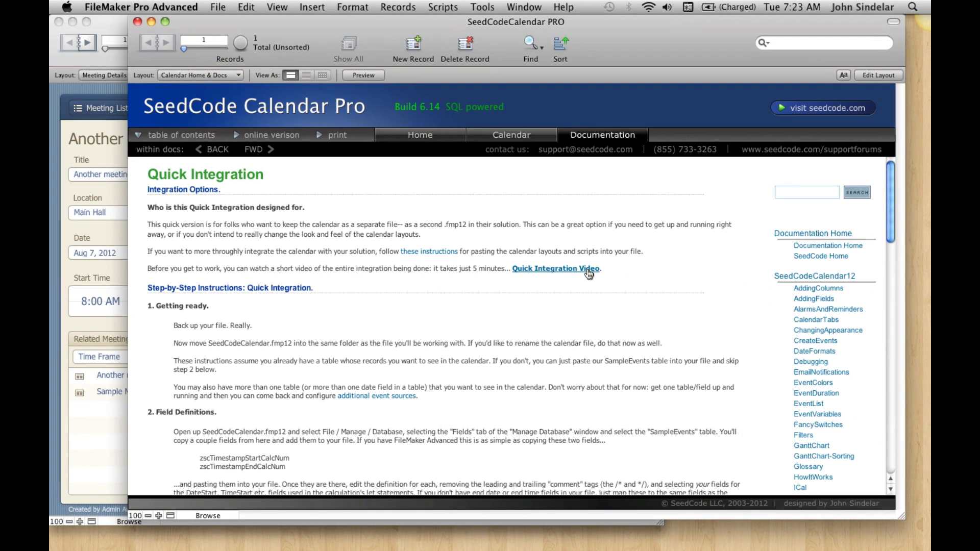
pyautogui.click(289, 134)
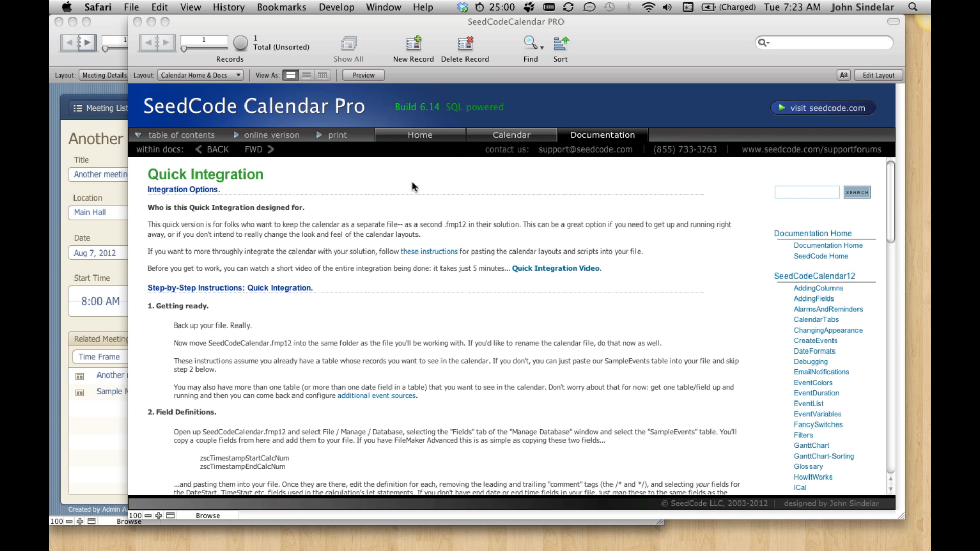
# Copy the zscTimestampEndCalcNum and zscTimestampStartCalcNum fields from the SampleEvents table in the calendar's database definition
pyautogui.click(502, 136)
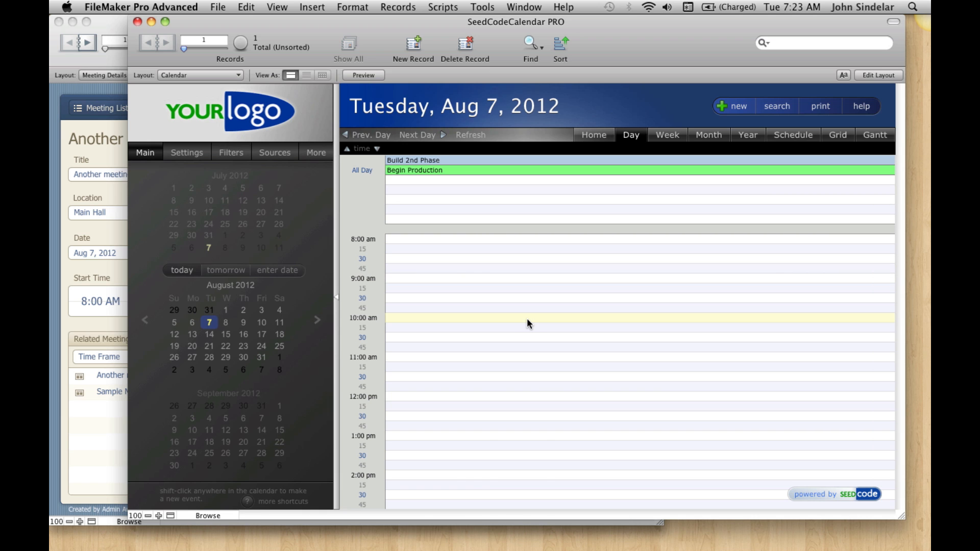
pyautogui.press('super+shift+d')
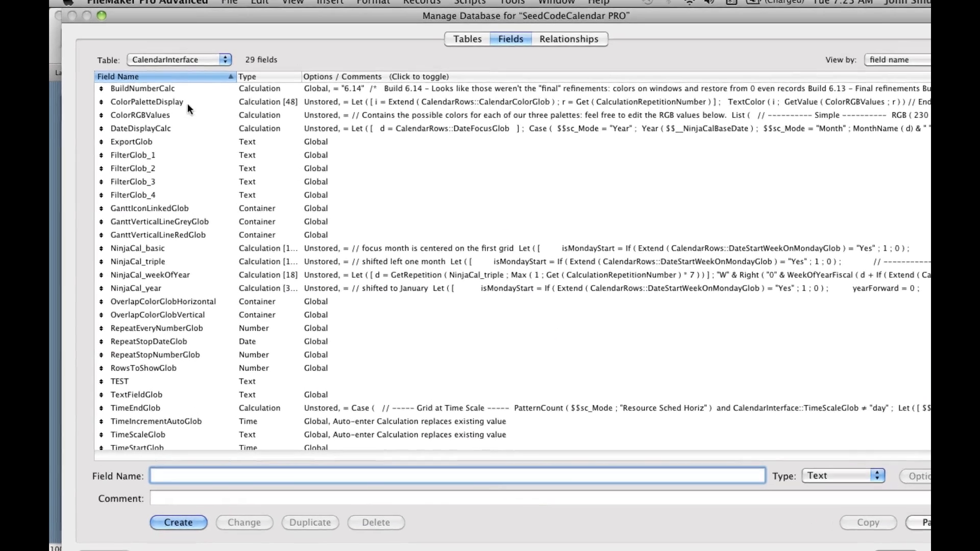
pyautogui.click(166, 66)
pyautogui.click(185, 25)
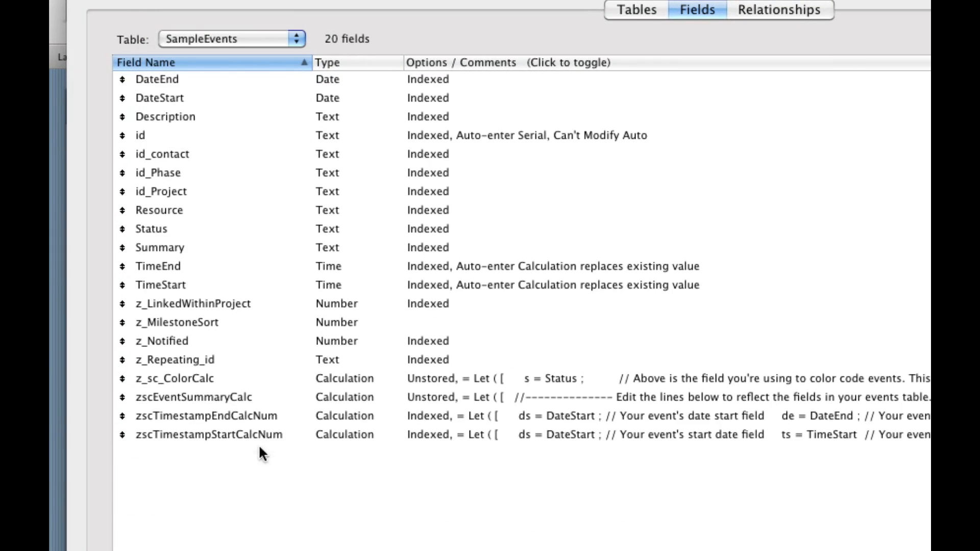
pyautogui.click(219, 401)
pyautogui.click(212, 415)
pyautogui.keyDown('shift'); pyautogui.click(204, 432); pyautogui.keyUp('shift')
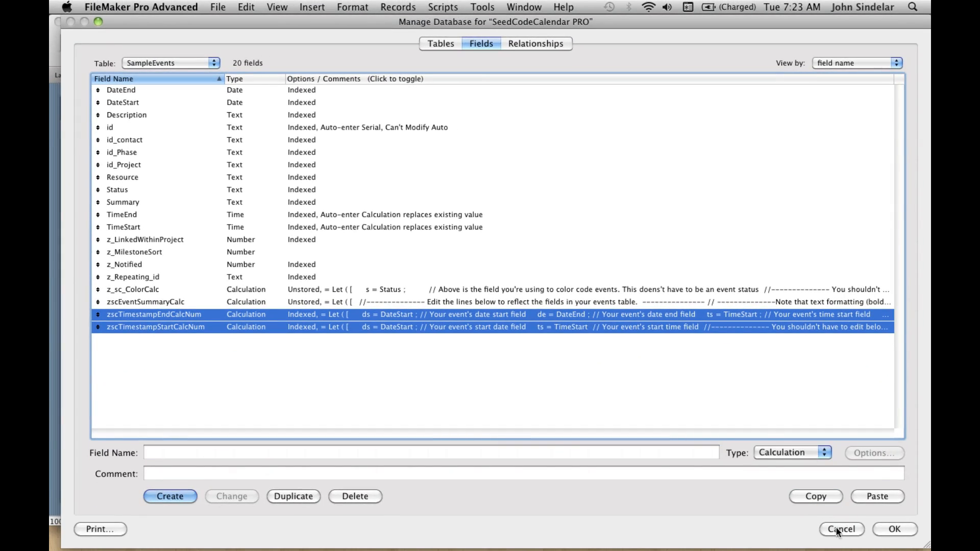
pyautogui.click(839, 529)
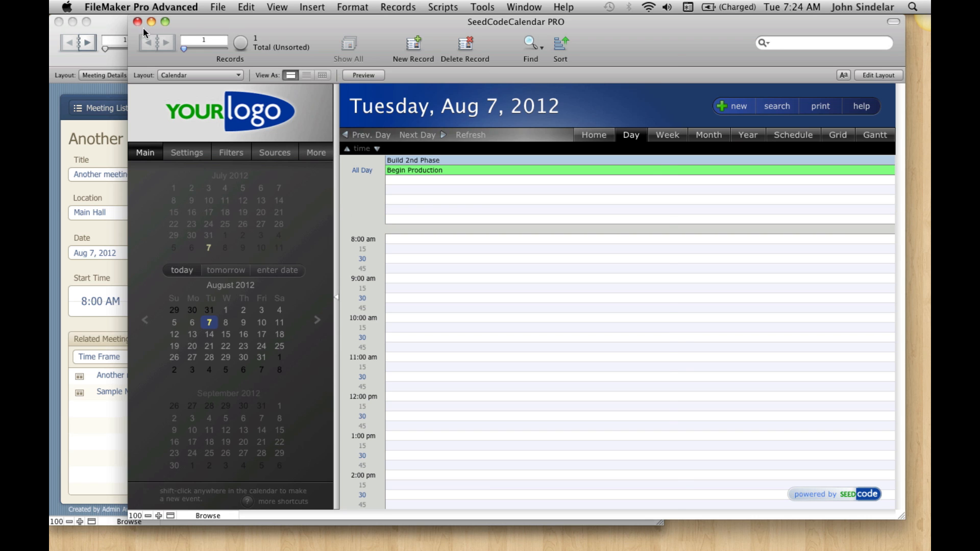
# Paste the two copied timestamp calculation fields into the Meetings table of the Meetings database
pyautogui.click(117, 28)
pyautogui.press('super+shift+d')
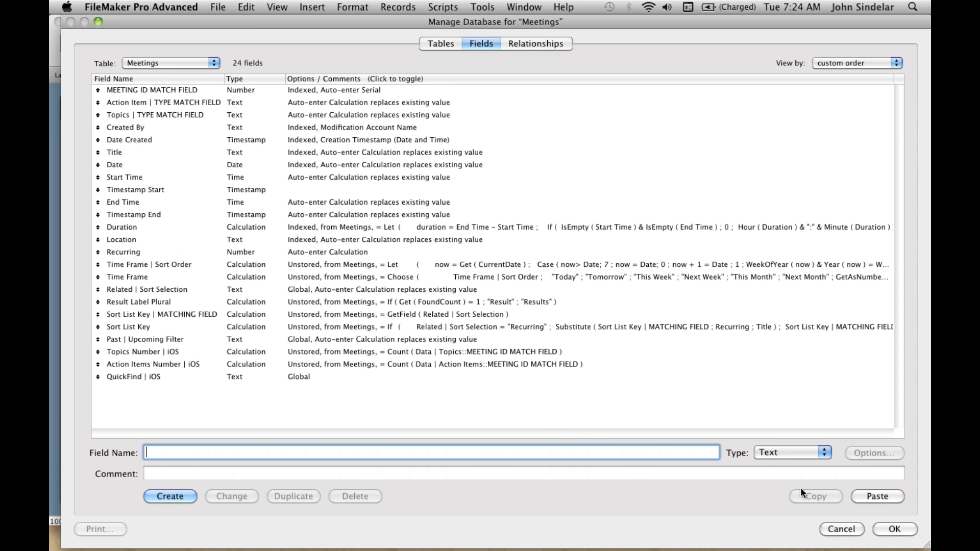
pyautogui.click(870, 495)
pyautogui.click(460, 351)
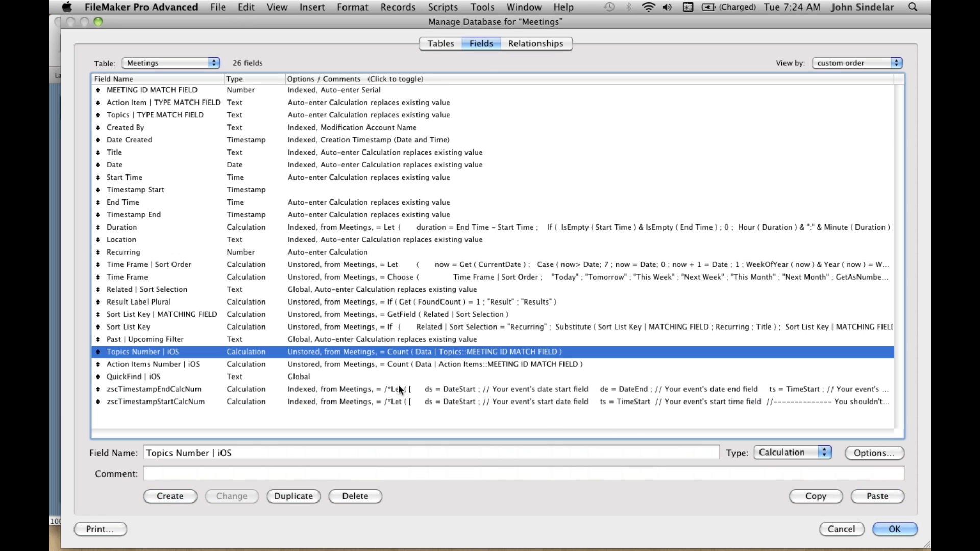
# Remove the opening and closing comment marks around the zscTimestampEndCalcNum calculation, keeping its final parenthesis
pyautogui.click(385, 391)
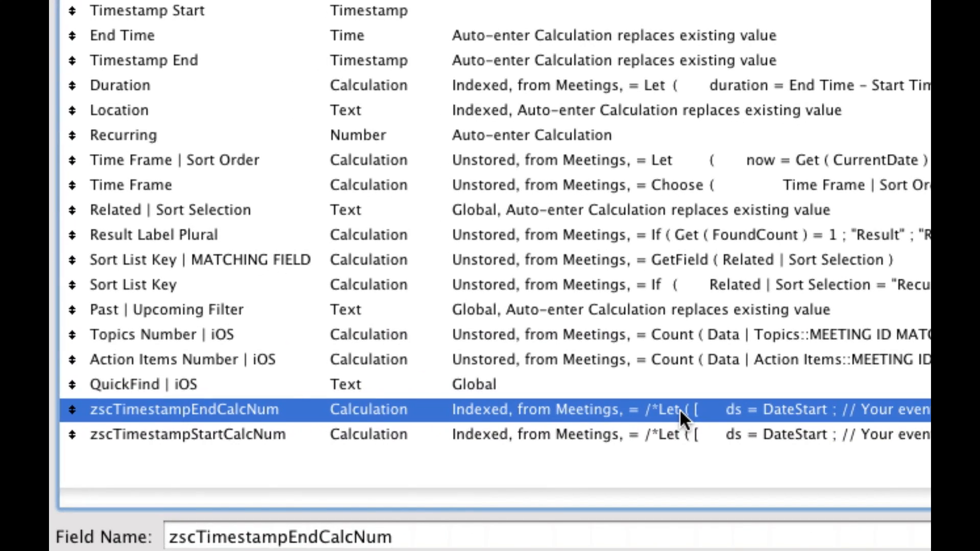
pyautogui.doubleClick(679, 409)
pyautogui.click(213, 65)
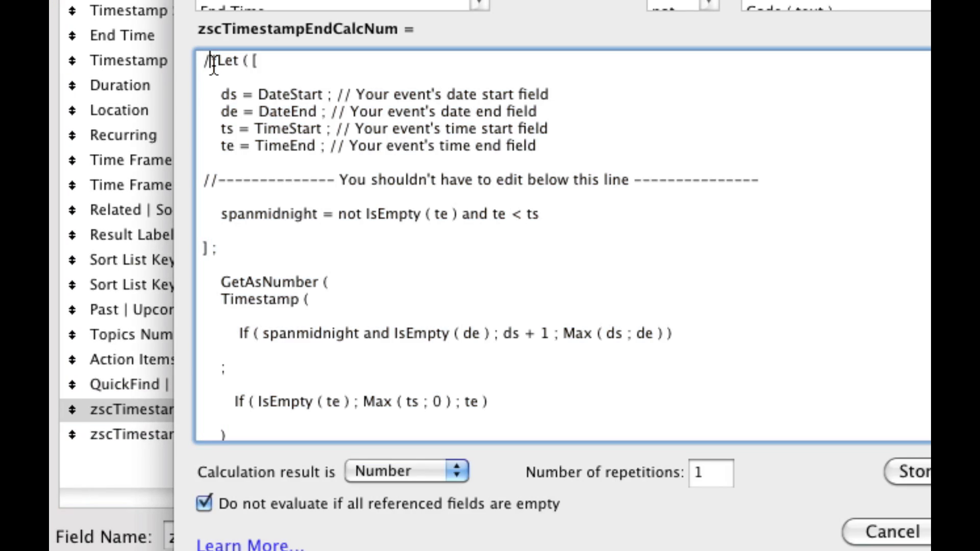
pyautogui.moveTo(218, 61); pyautogui.dragTo(203, 60)
pyautogui.press('BackSpace')
pyautogui.scroll(-2, 320, 255)
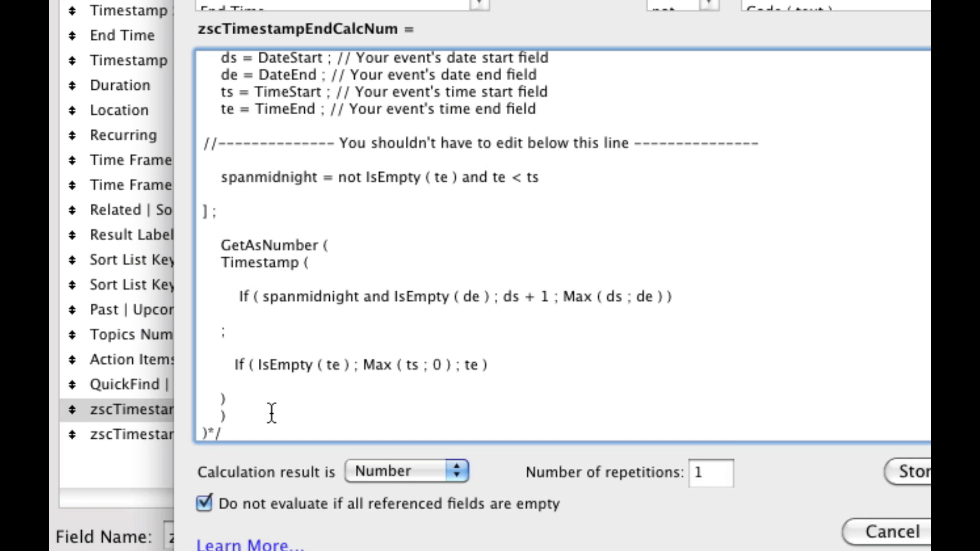
pyautogui.click(266, 430)
pyautogui.press('BackSpace')
pyautogui.press('BackSpace')
pyautogui.press('BackSpace')
pyautogui.scroll(2, 573, 350)
pyautogui.scroll(-2, 477, 400)
pyautogui.write(')')
pyautogui.scroll(2, 437, 243)
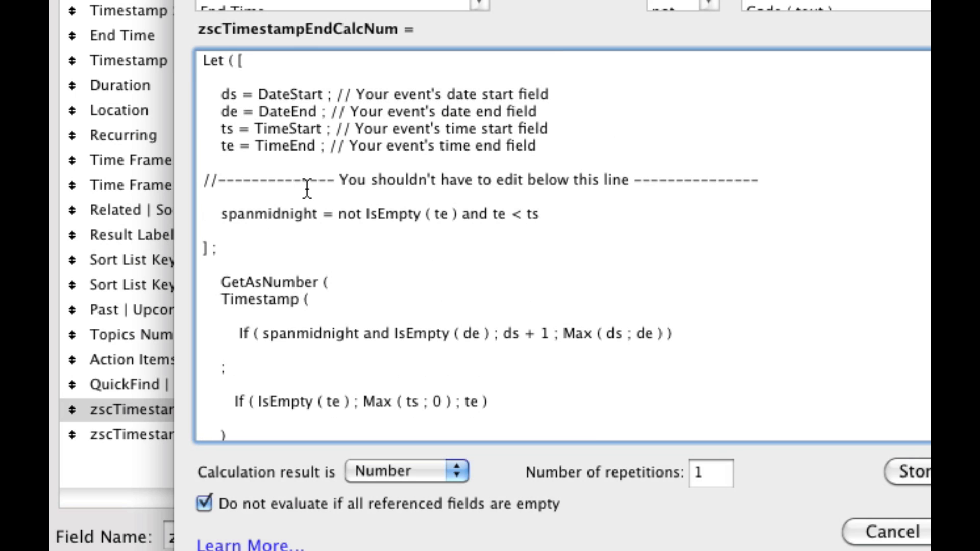
# In the zscTimestampEndCalcNum calculation, set ds and de to Date, ts to Start Time and te to End Time
pyautogui.tripleClick(307, 180)
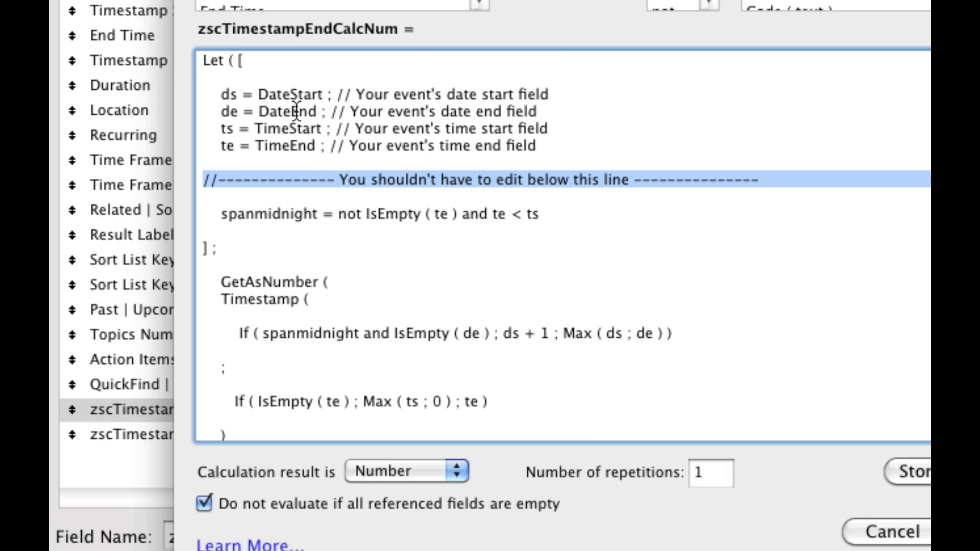
pyautogui.doubleClick(301, 95)
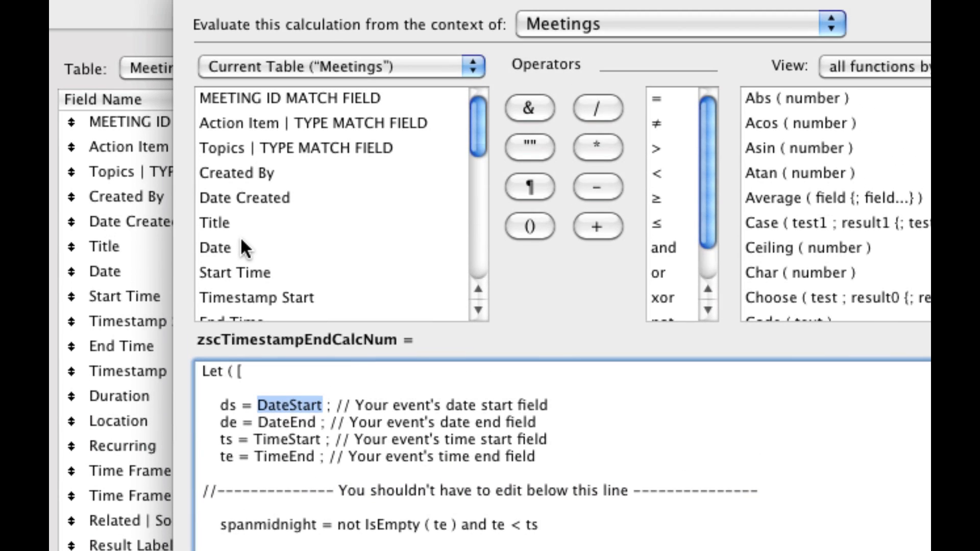
pyautogui.doubleClick(240, 248)
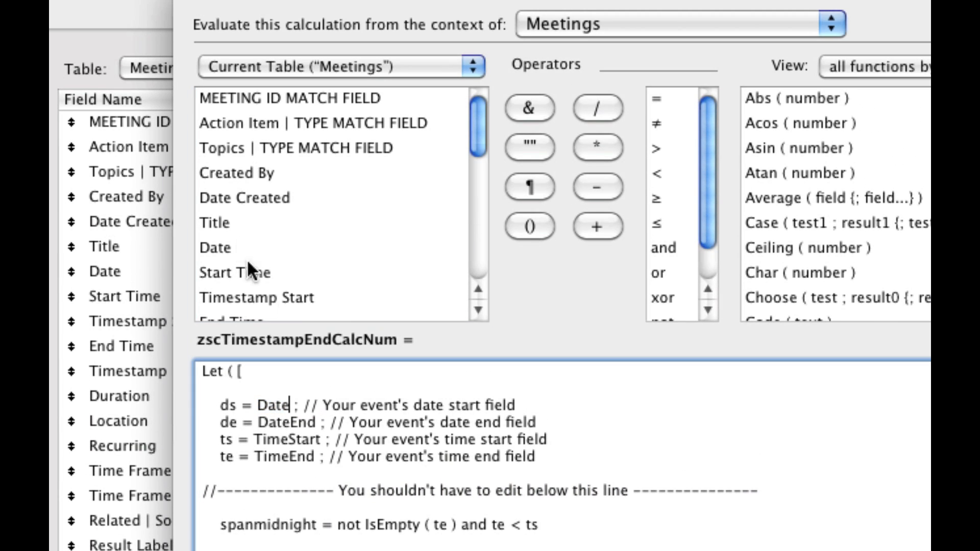
pyautogui.doubleClick(288, 423)
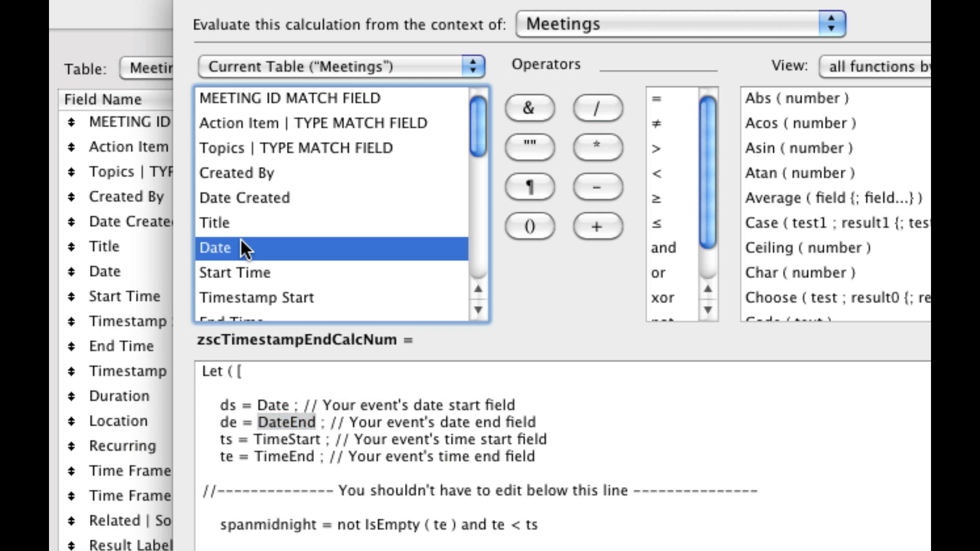
pyautogui.doubleClick(240, 248)
pyautogui.doubleClick(287, 439)
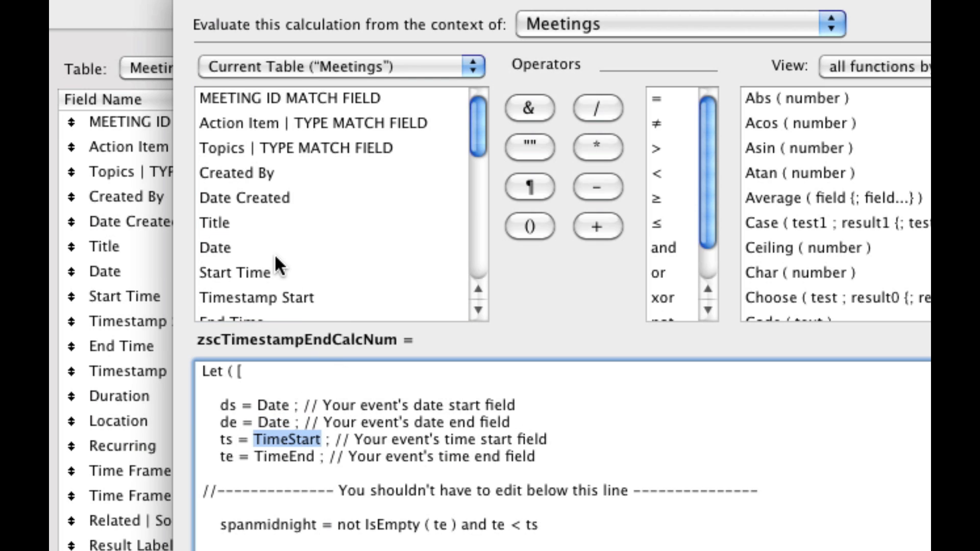
pyautogui.doubleClick(272, 270)
pyautogui.doubleClick(288, 456)
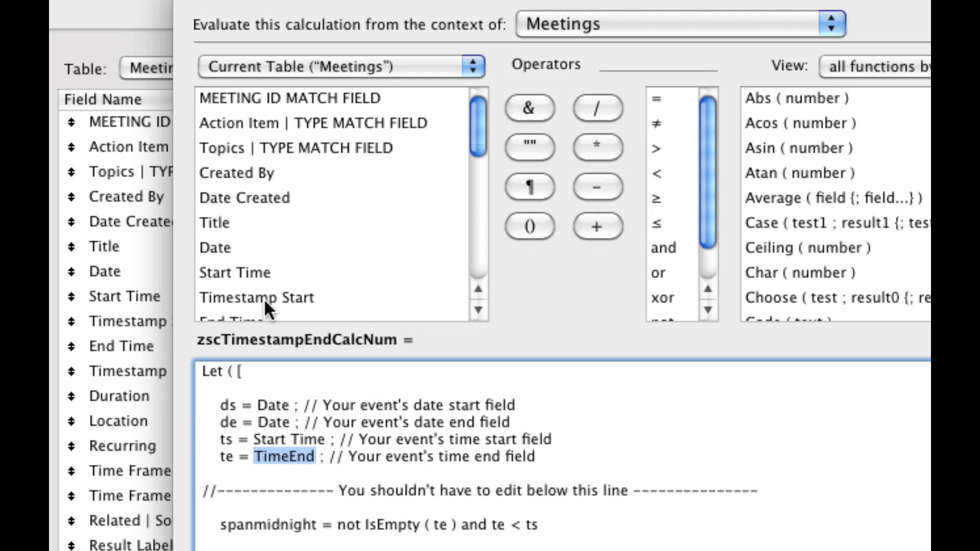
pyautogui.scroll(-3, 263, 281)
pyautogui.doubleClick(262, 247)
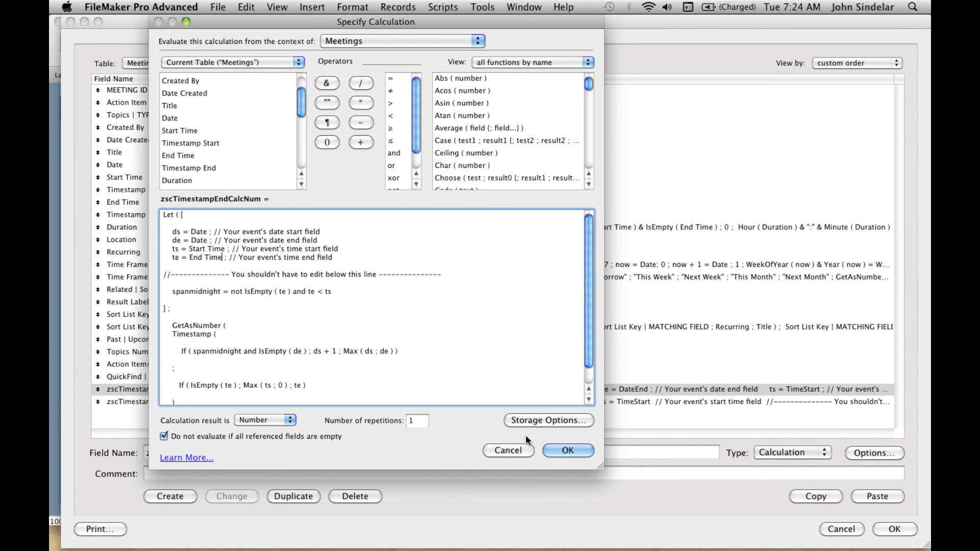
pyautogui.click(573, 450)
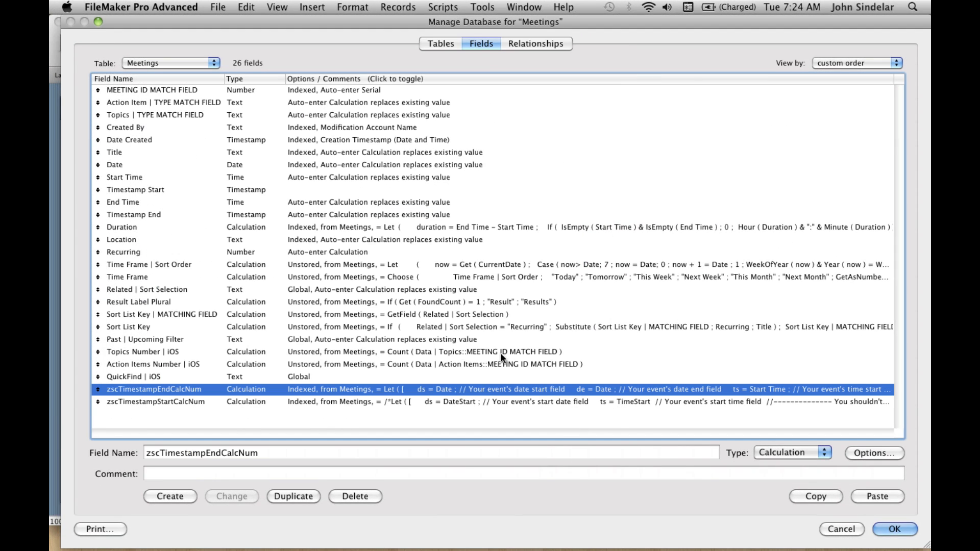
# Remove the opening and closing comment marks around the zscTimestampStartCalcNum calculation
pyautogui.doubleClick(431, 401)
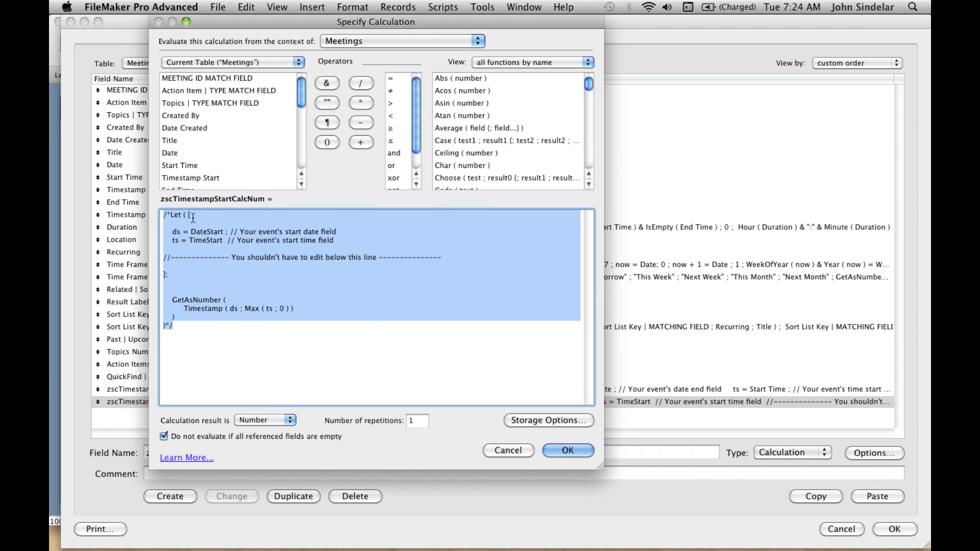
pyautogui.click(171, 223)
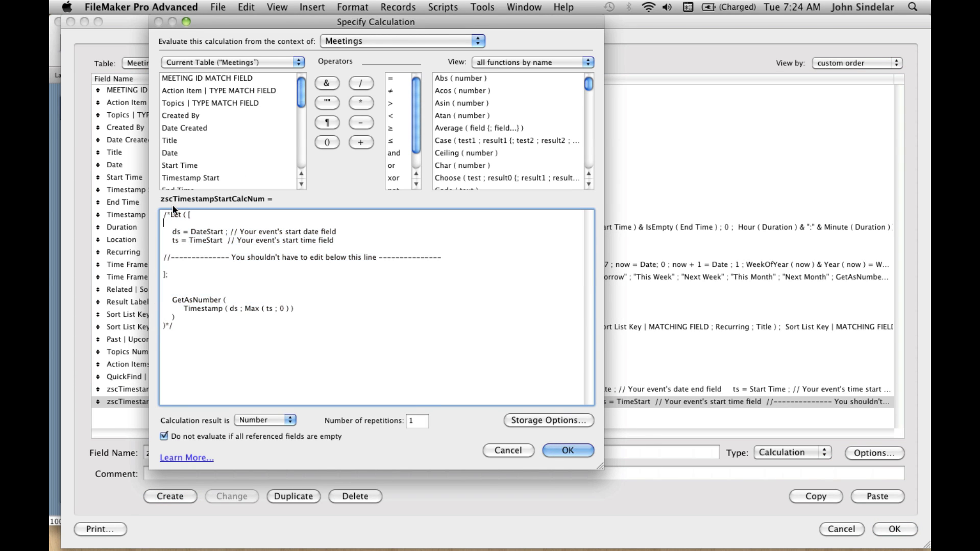
pyautogui.click(170, 214)
pyautogui.press('BackSpace')
pyautogui.press('BackSpace')
pyautogui.click(233, 325)
pyautogui.press('BackSpace')
pyautogui.press('BackSpace')
# In the zscTimestampStartCalcNum calculation, set ds to Date and ts to Start Time, and save the Meetings database changes
pyautogui.doubleClick(216, 232)
pyautogui.click(183, 152)
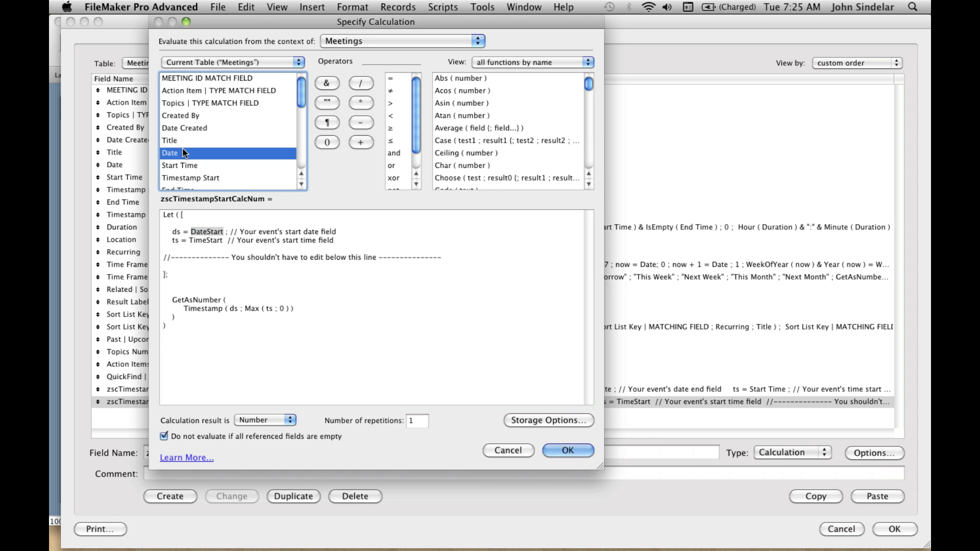
pyautogui.doubleClick(184, 152)
pyautogui.doubleClick(206, 240)
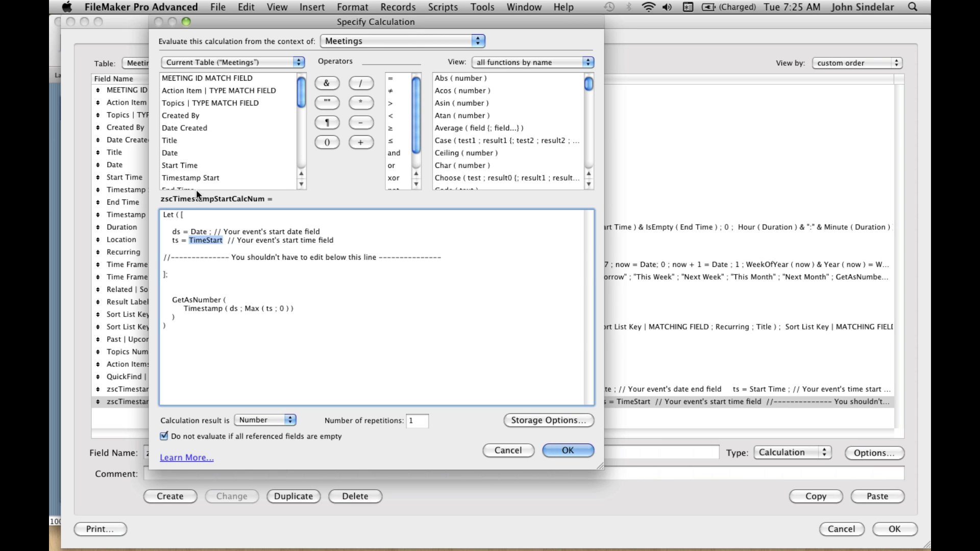
pyautogui.doubleClick(192, 165)
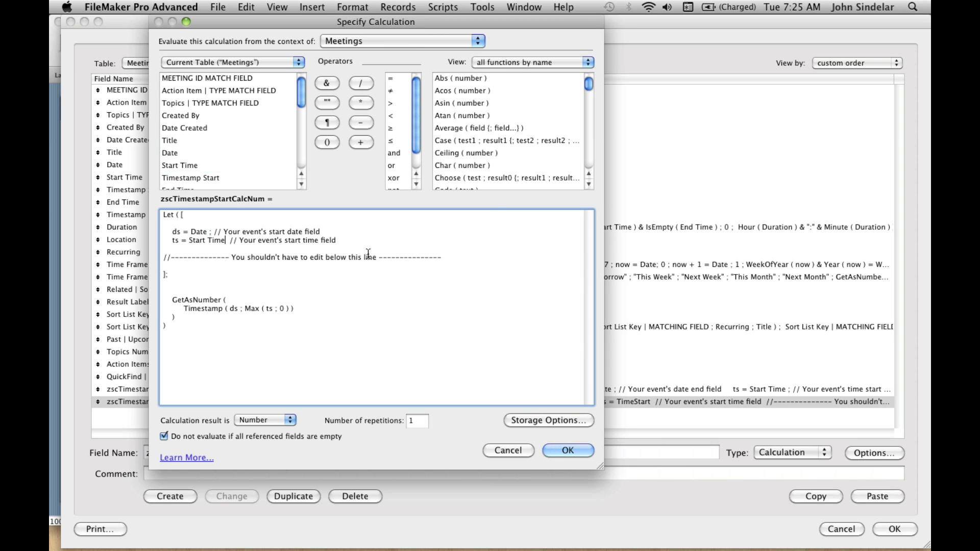
pyautogui.click(553, 452)
pyautogui.click(895, 529)
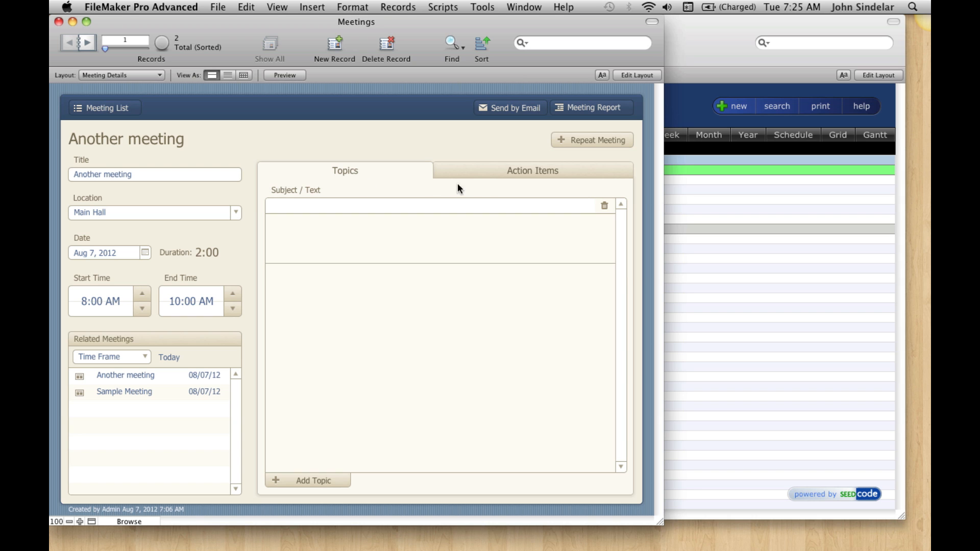
# Examine the auto-enter calculation of the TimeEnd field in the SampleEvents table of SeedCodeCalendar PRO
pyautogui.click(788, 182)
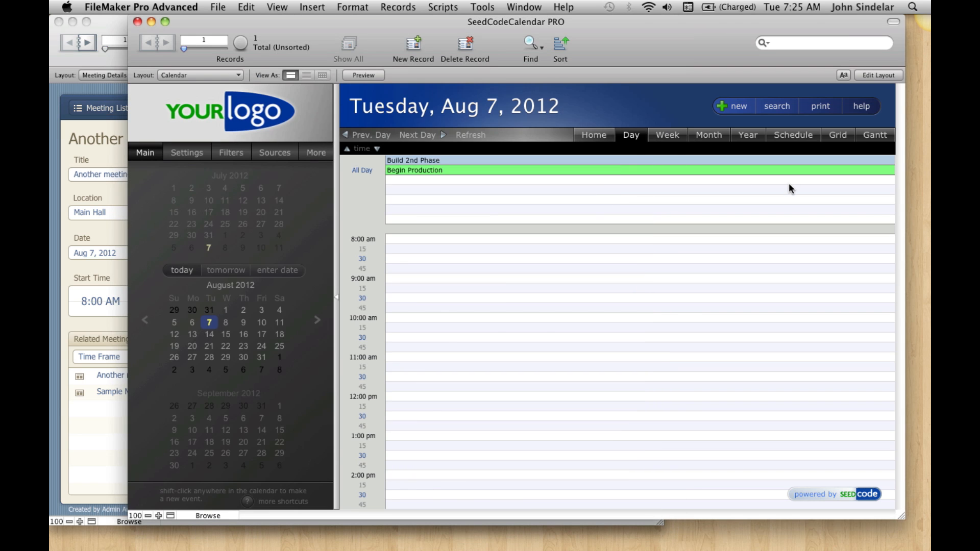
pyautogui.press('super+shift+d')
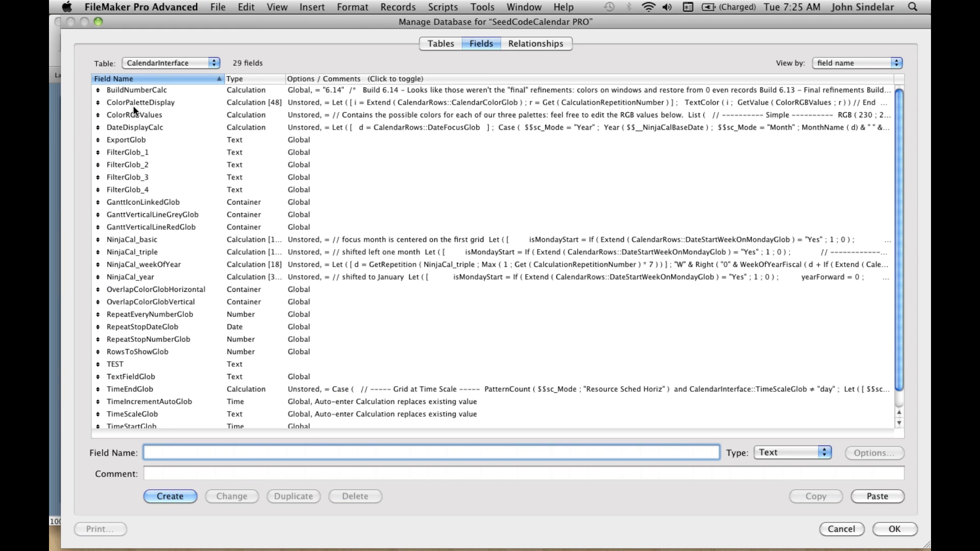
pyautogui.click(168, 63)
pyautogui.click(152, 41)
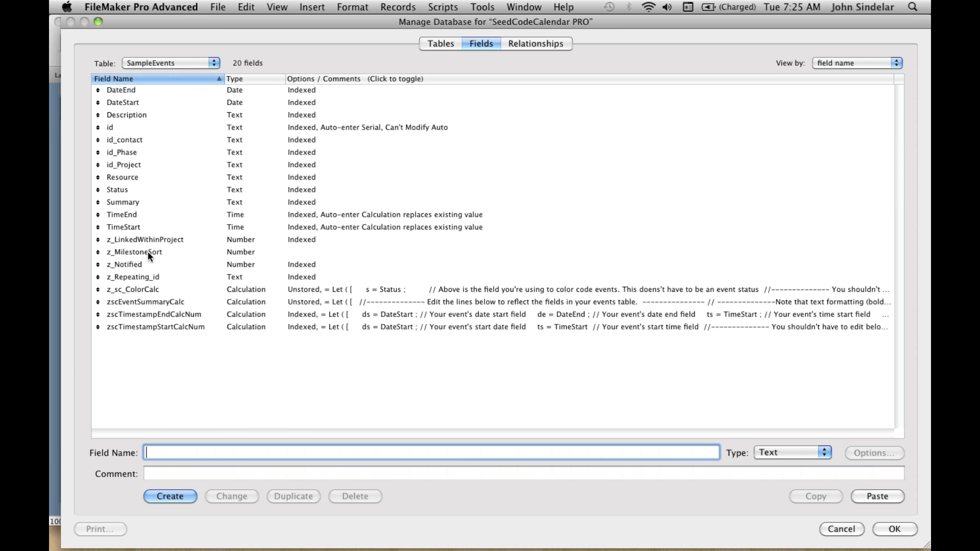
pyautogui.click(138, 210)
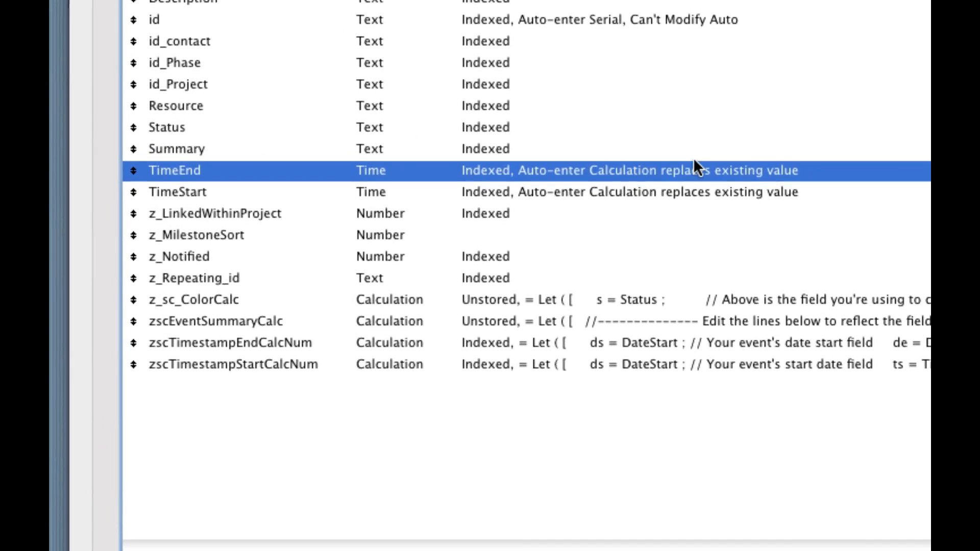
pyautogui.doubleClick(554, 195)
pyautogui.click(743, 328)
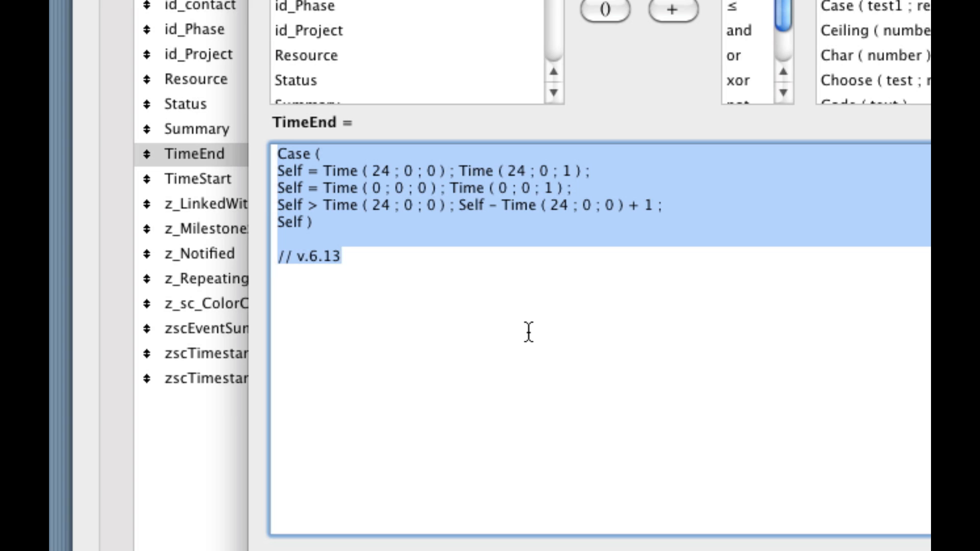
pyautogui.click(424, 285)
pyautogui.press('super+a')
pyautogui.press('Escape')
pyautogui.press('Return')
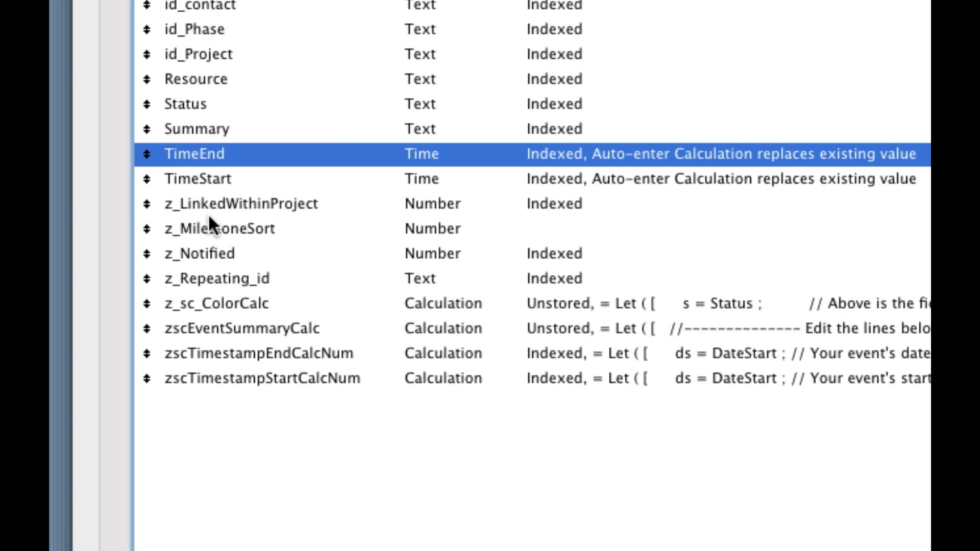
# Copy the z_Notified and z_Repeating_id fields from the SampleEvents table and leave its database definition without saving changes
pyautogui.moveTo(214, 209); pyautogui.dragTo(211, 270)
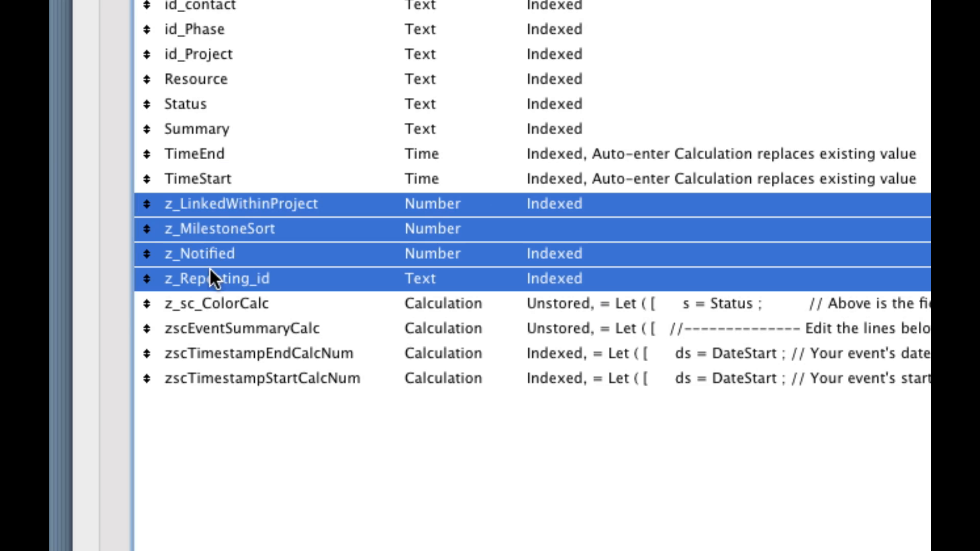
pyautogui.click(271, 183)
pyautogui.click(260, 207)
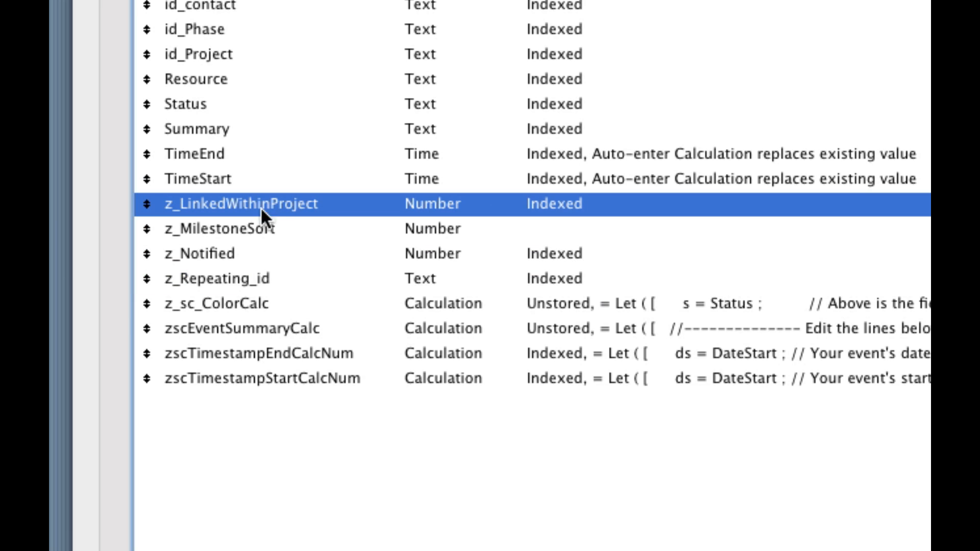
pyautogui.click(229, 254)
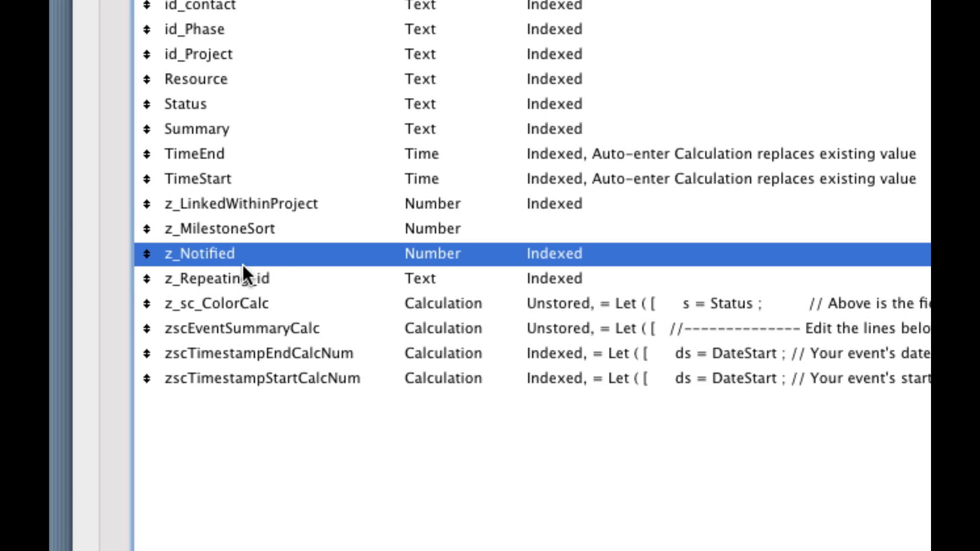
pyautogui.keyDown('shift'); pyautogui.click(228, 277); pyautogui.keyUp('shift')
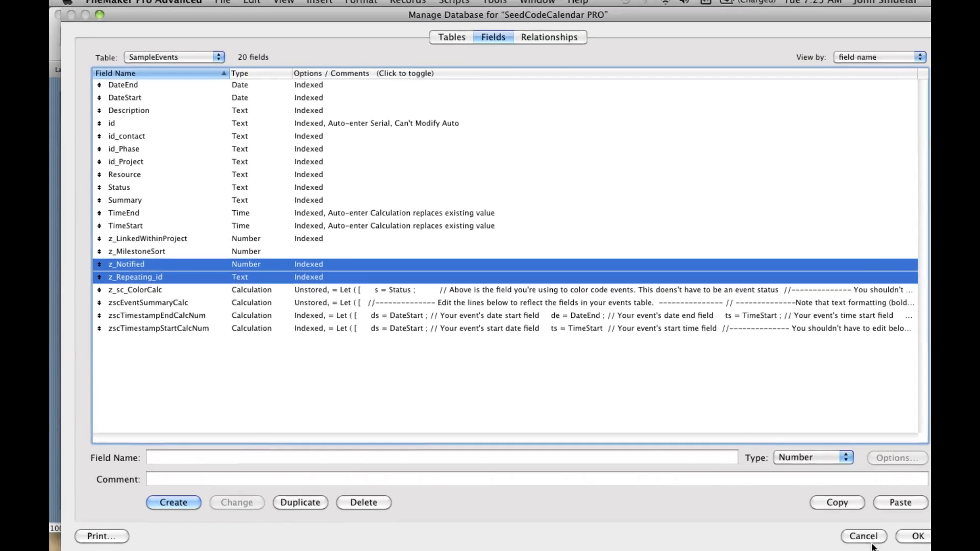
pyautogui.click(865, 538)
# Paste the z_Notified and z_Repeating_id fields into the Meetings table of the Meetings database and save the changes
pyautogui.click(95, 199)
pyautogui.press('super+shift+d')
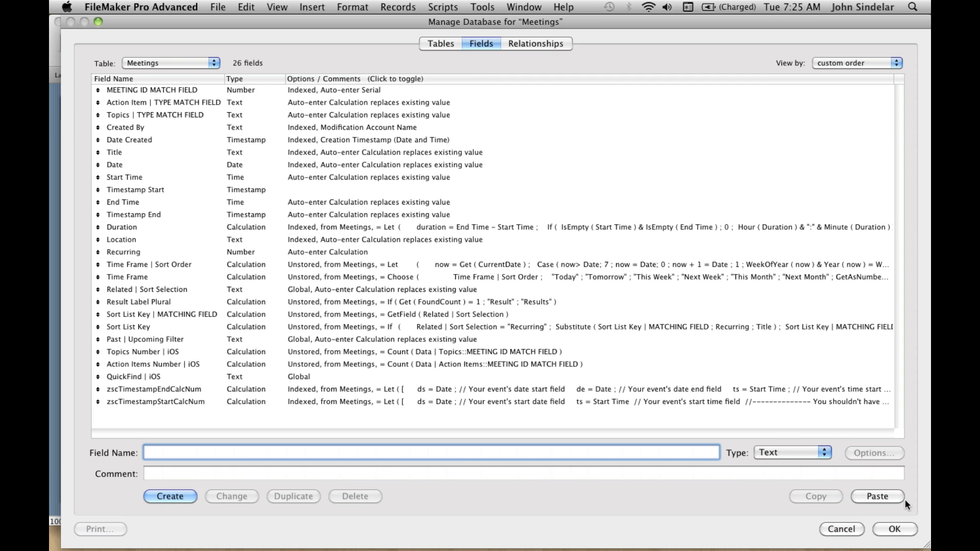
pyautogui.click(873, 494)
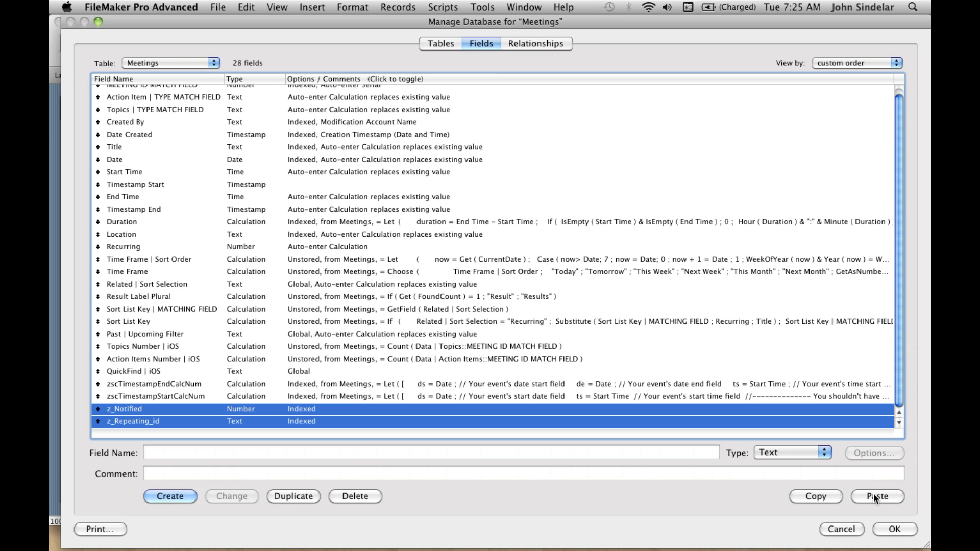
pyautogui.click(891, 529)
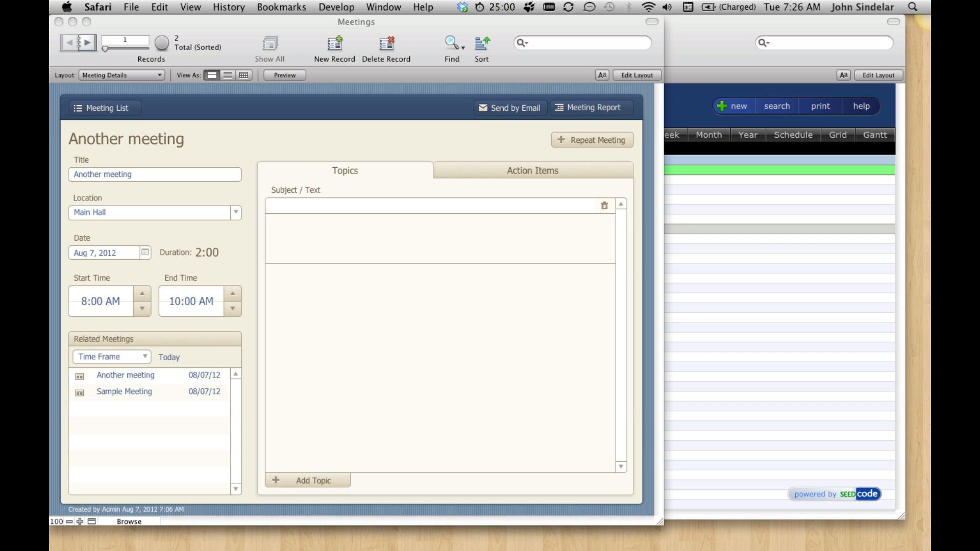
# Remove SampleContacts, SampleProjects and SamplePhases from the relationships graph of SeedCodeCalendar PRO
pyautogui.click(719, 231)
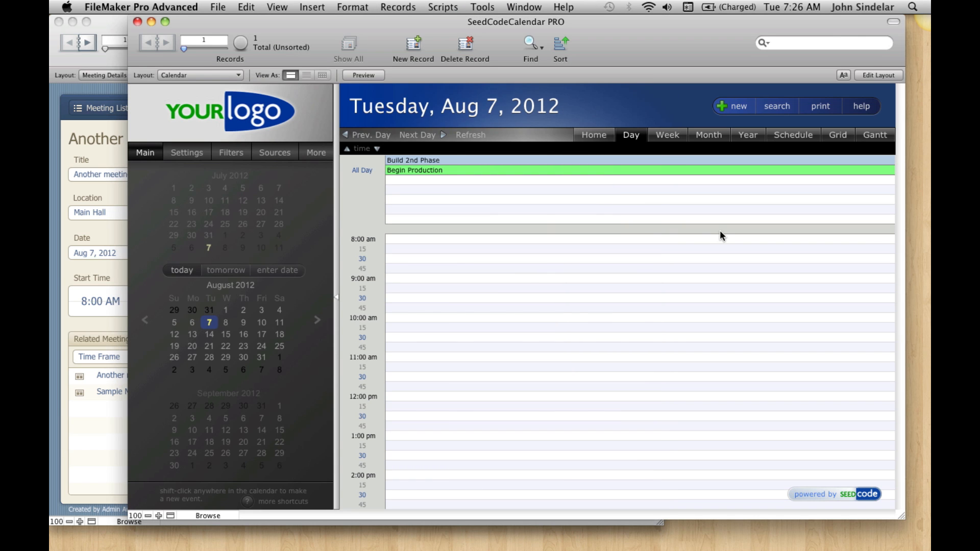
pyautogui.press('super+shift+d')
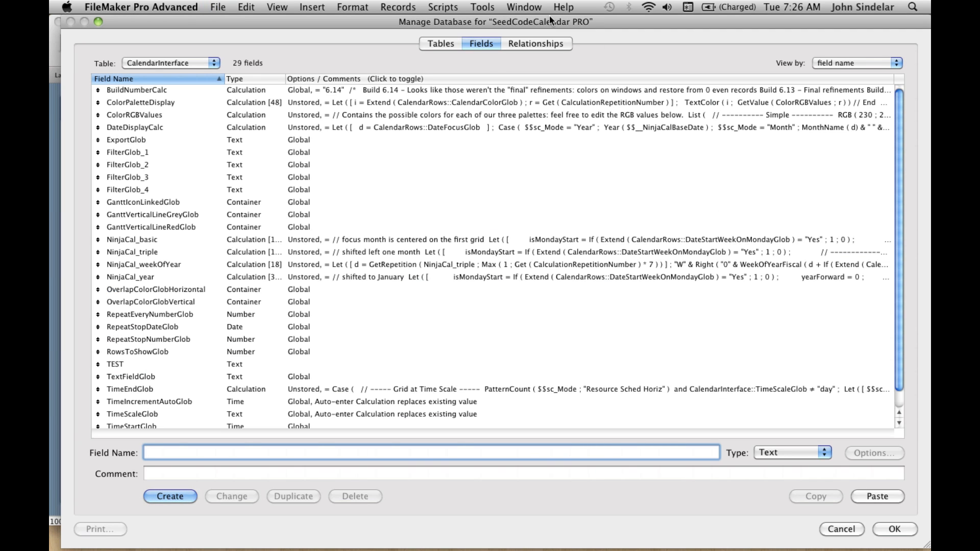
pyautogui.click(533, 41)
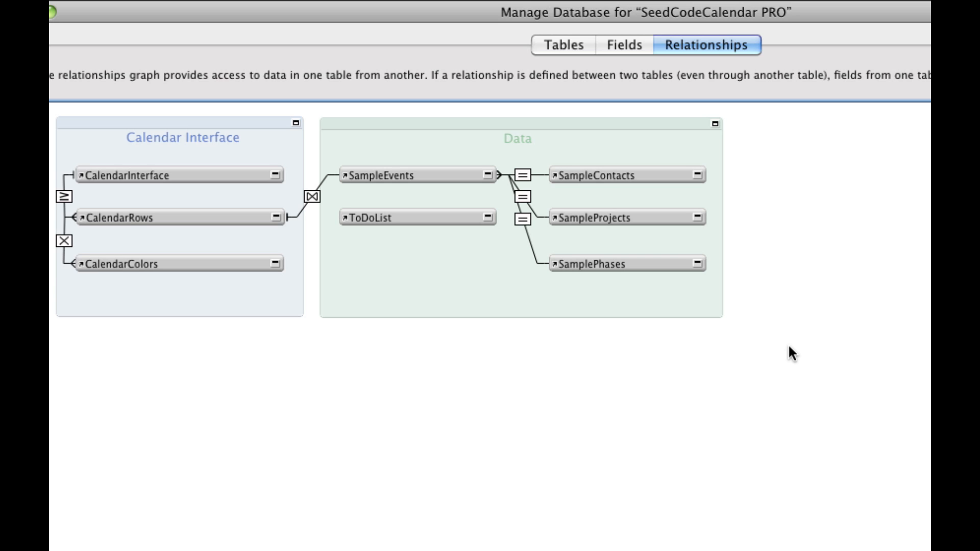
pyautogui.moveTo(788, 344); pyautogui.dragTo(498, 120)
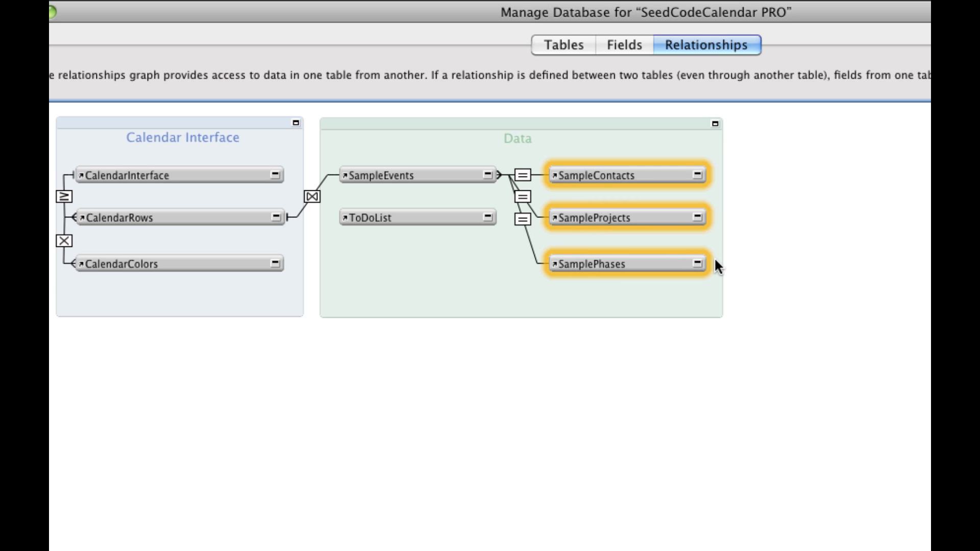
pyautogui.press('Delete')
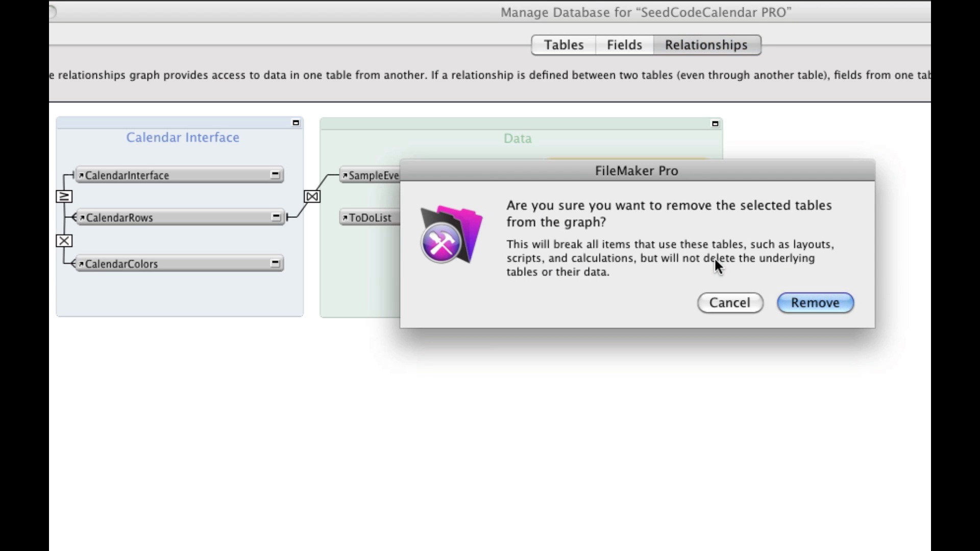
pyautogui.click(799, 308)
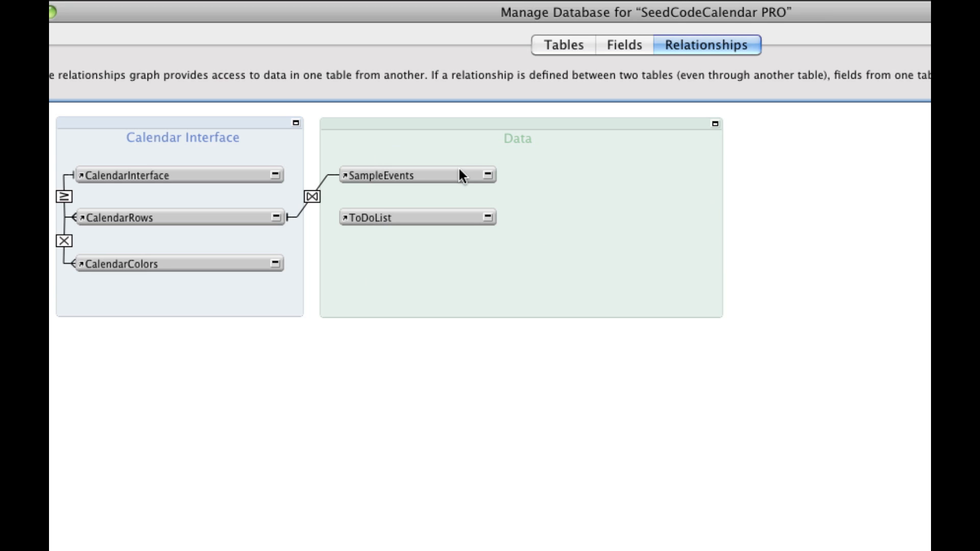
# Add Meetings.fmp12 as a FileMaker data source and point the SampleEvents table occurrence to its Meetings table
pyautogui.click(486, 175)
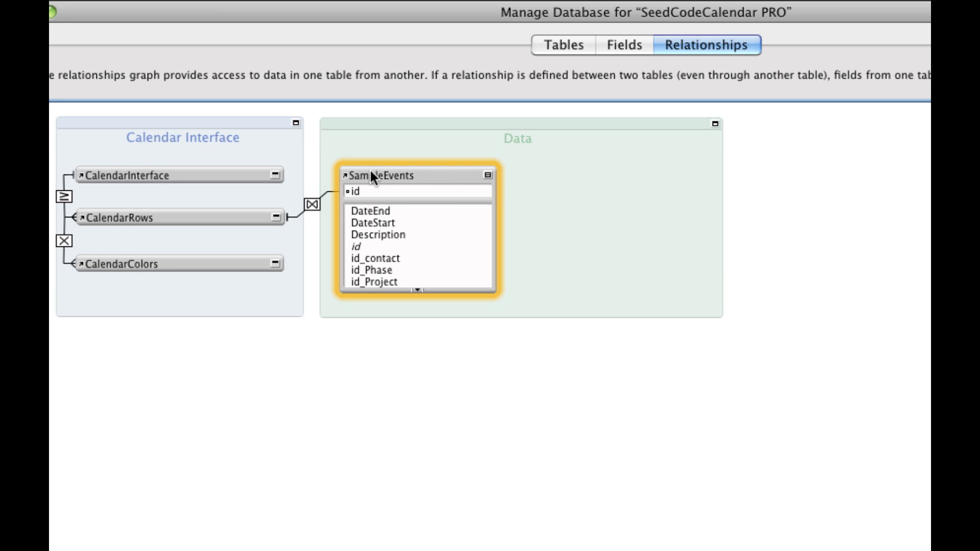
pyautogui.doubleClick(431, 174)
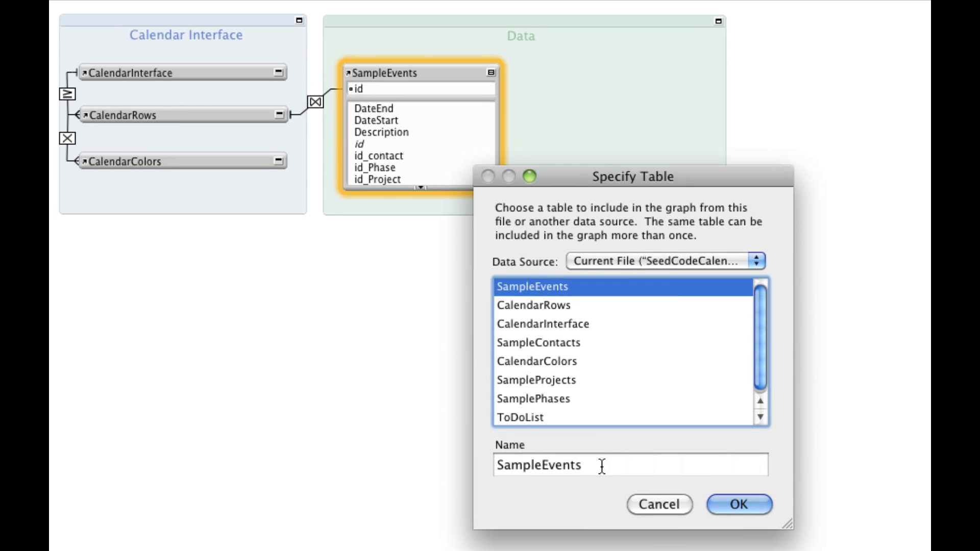
pyautogui.click(663, 261)
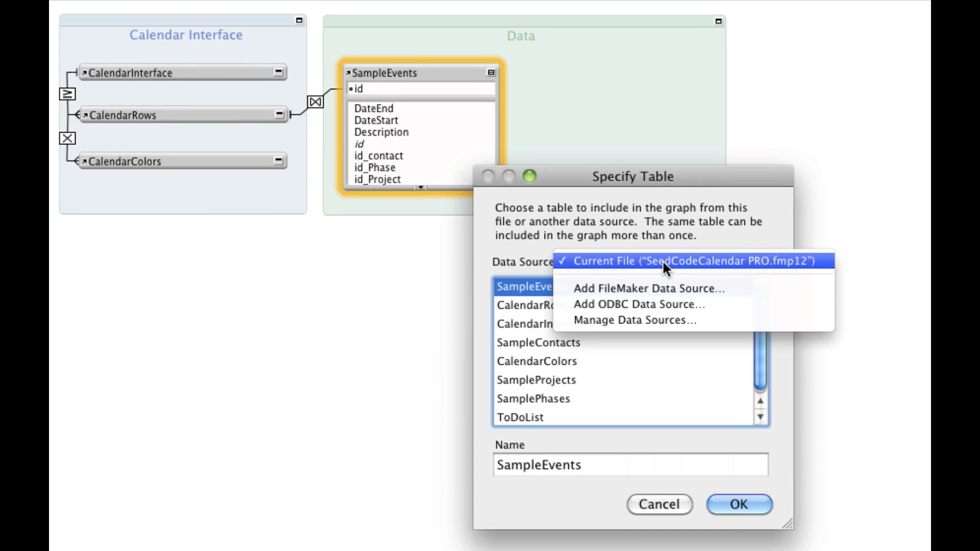
pyautogui.click(652, 286)
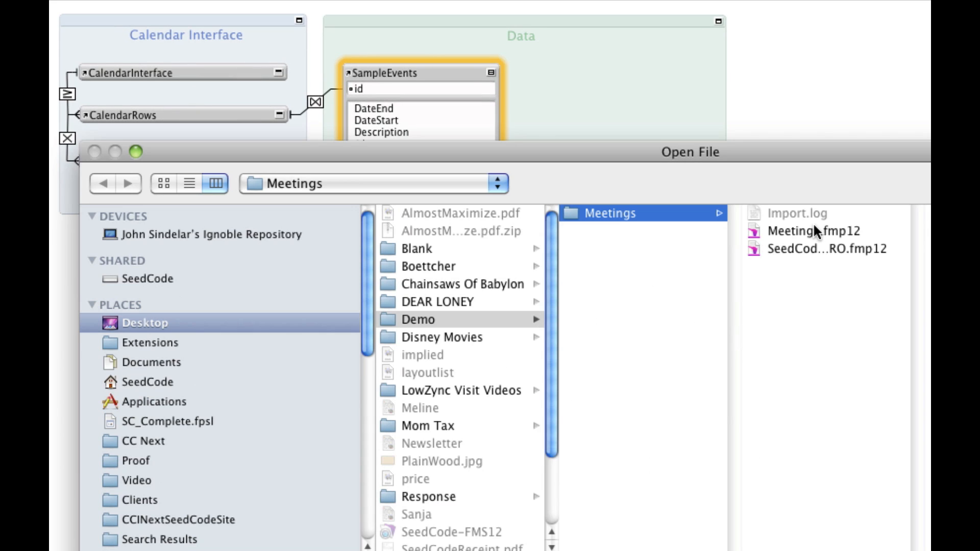
pyautogui.click(813, 229)
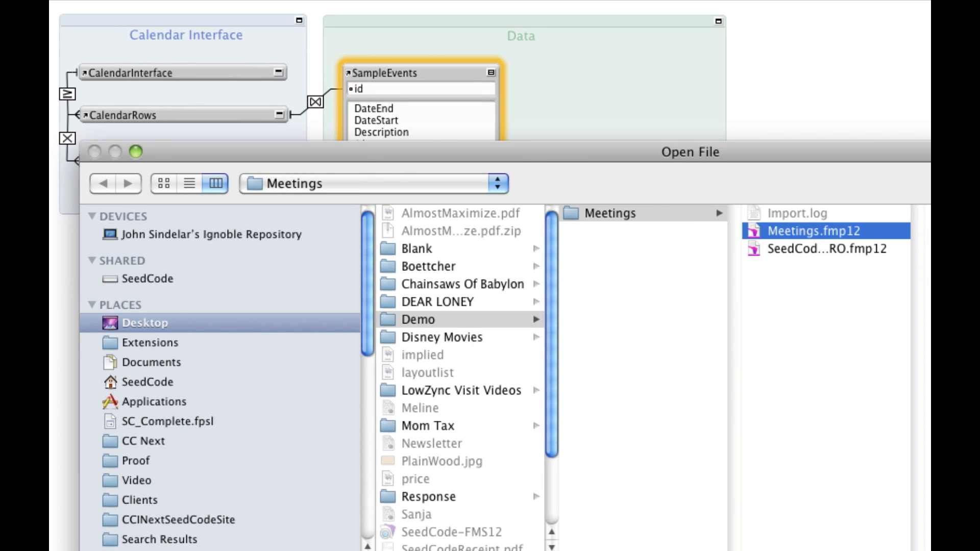
pyautogui.press('Return')
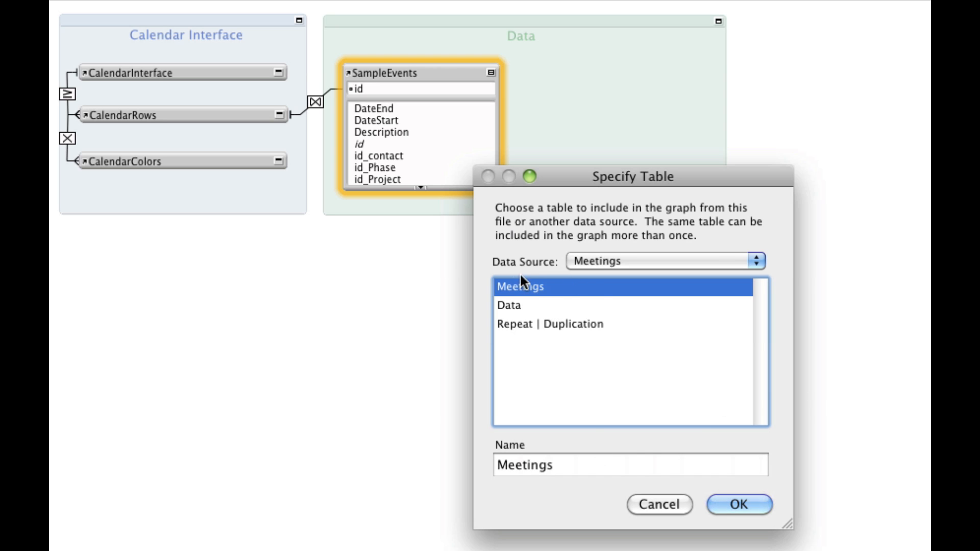
# Name the repointed table occurrence SampleEvents and apply the table change
pyautogui.press('Tab')
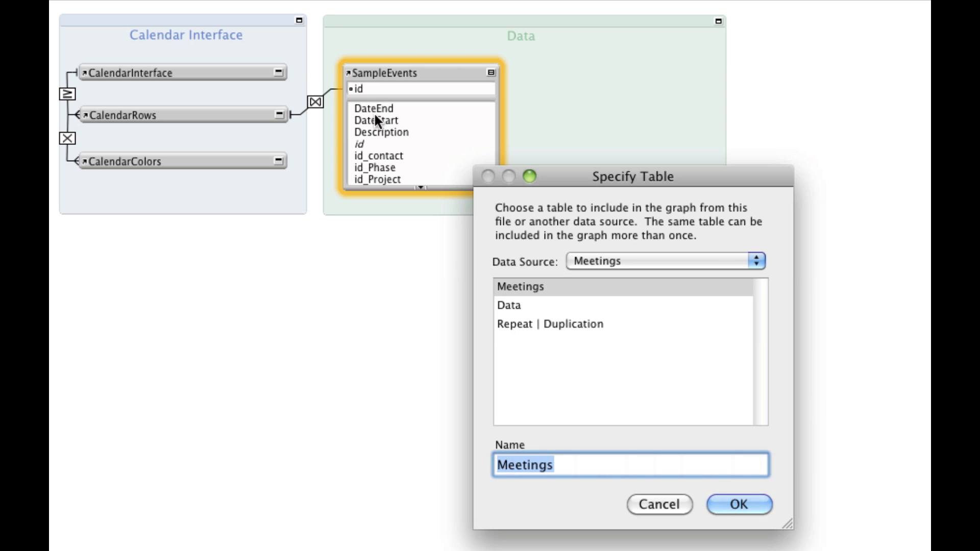
pyautogui.write('Samop')
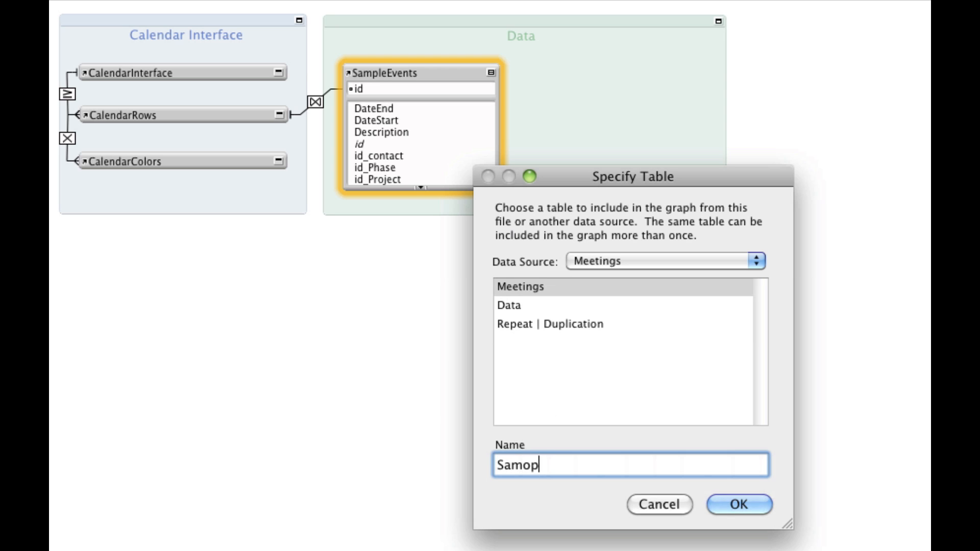
pyautogui.write('le')
pyautogui.press('BackSpace')
pyautogui.press('BackSpace')
pyautogui.press('BackSpace')
pyautogui.press('BackSpace')
pyautogui.write('pleEvents')
pyautogui.press('Return')
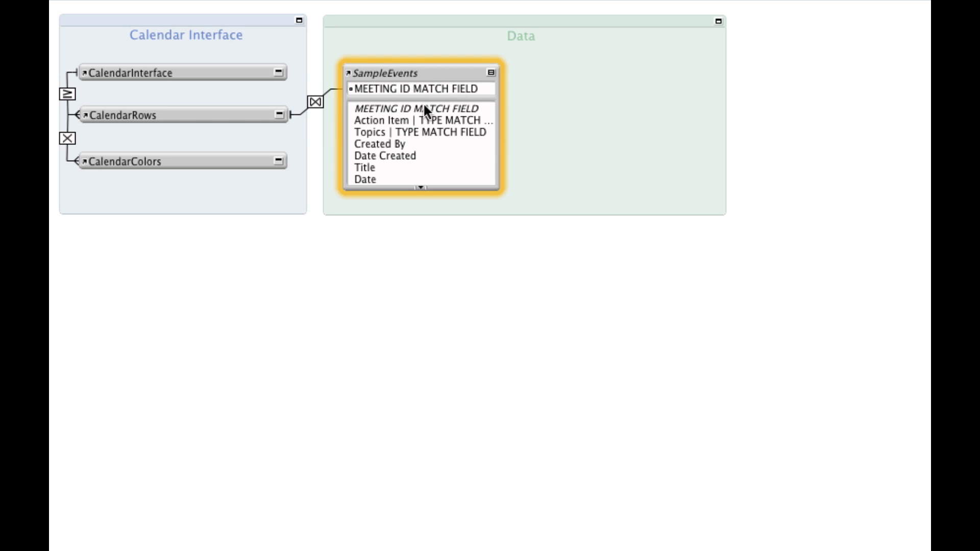
# Review the match fields in the relationship between CalendarRows and SampleEvents, accept them, and save the database definition changes
pyautogui.doubleClick(314, 103)
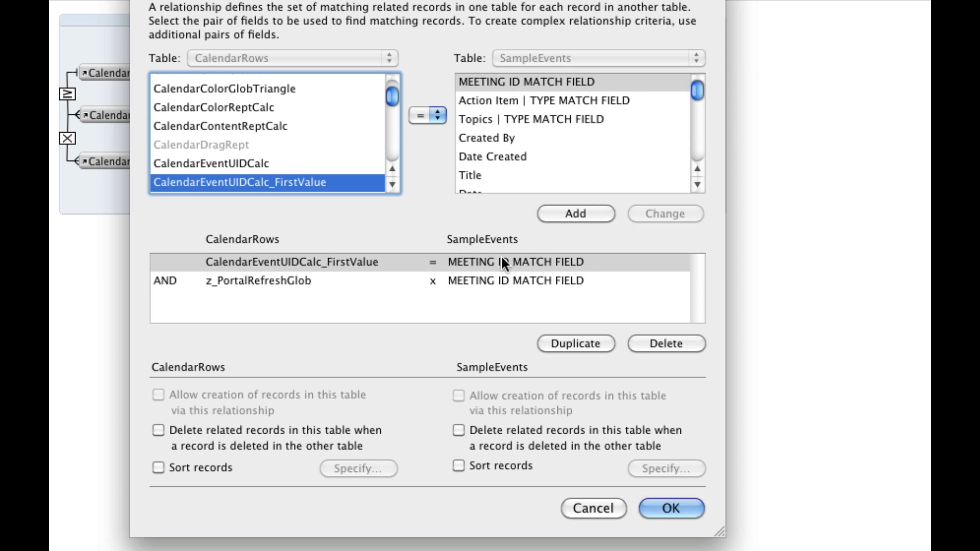
pyautogui.scroll(-3, 503, 148)
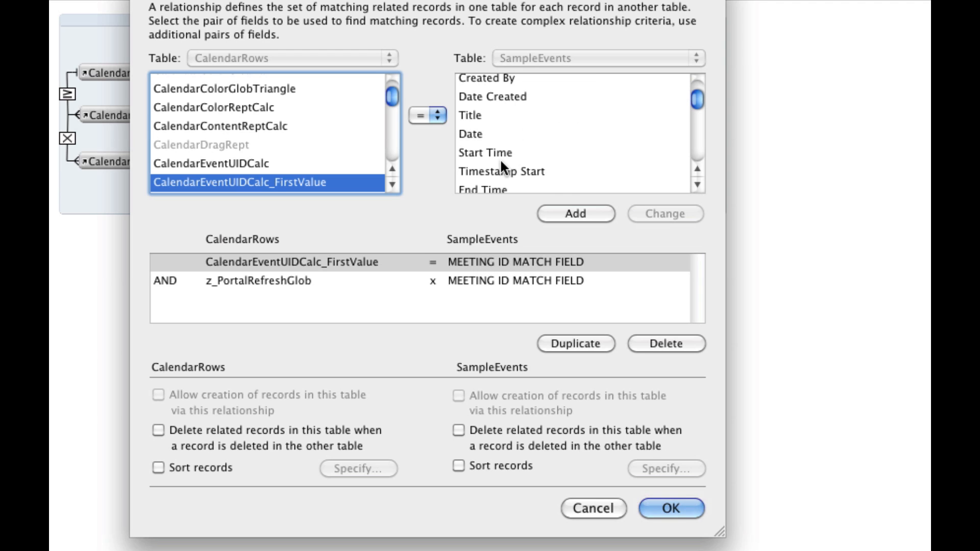
pyautogui.scroll(3, 500, 158)
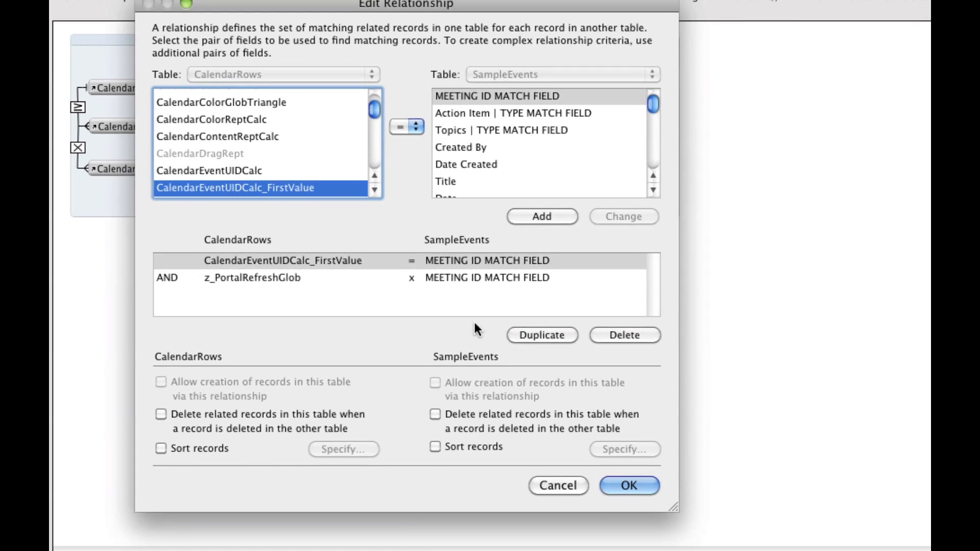
pyautogui.click(628, 485)
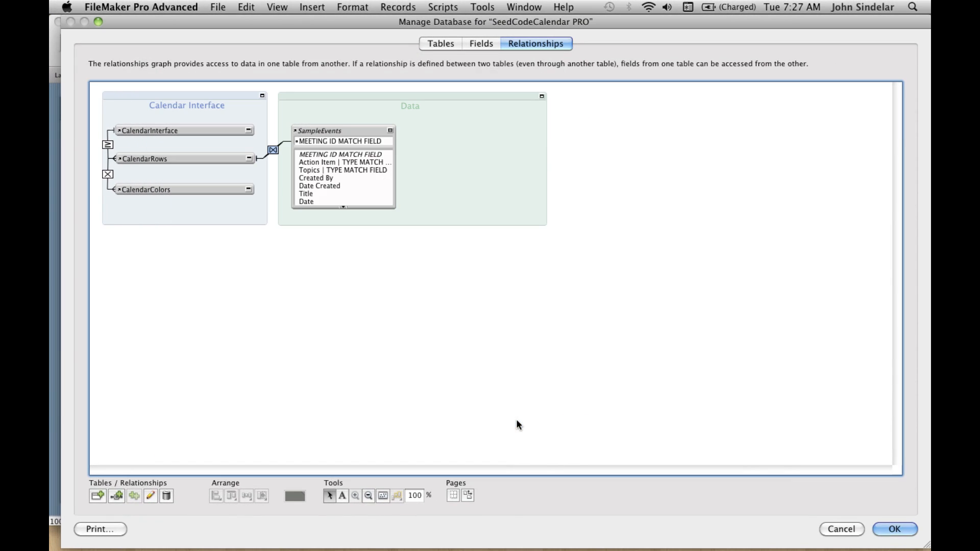
pyautogui.click(883, 531)
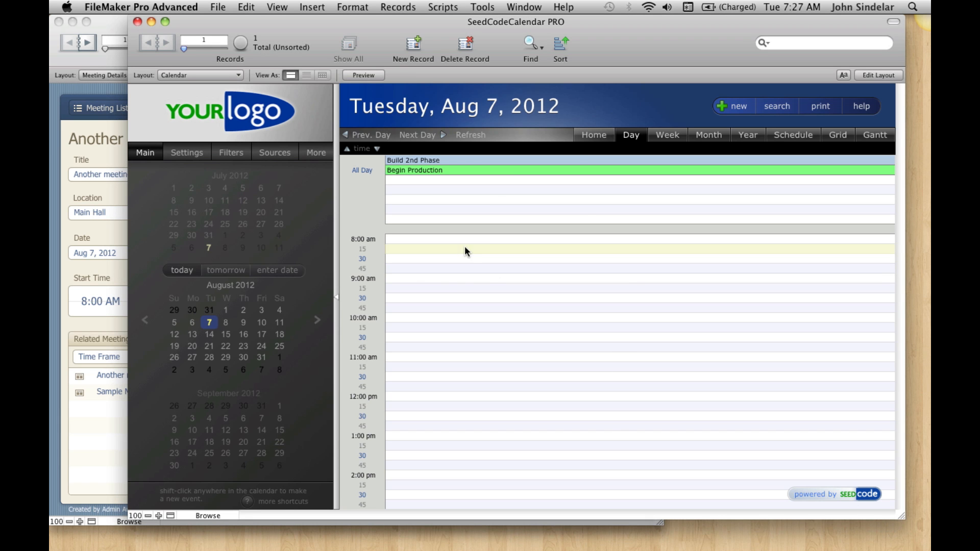
# Delete the Gantt tab and its contents from the tab control on the Calendar layout
pyautogui.press('super+l')
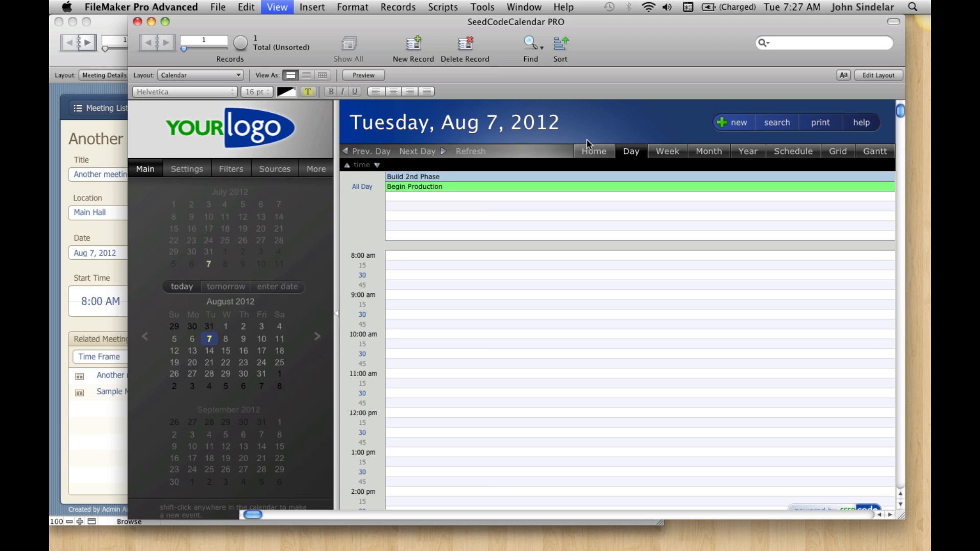
pyautogui.click(889, 515)
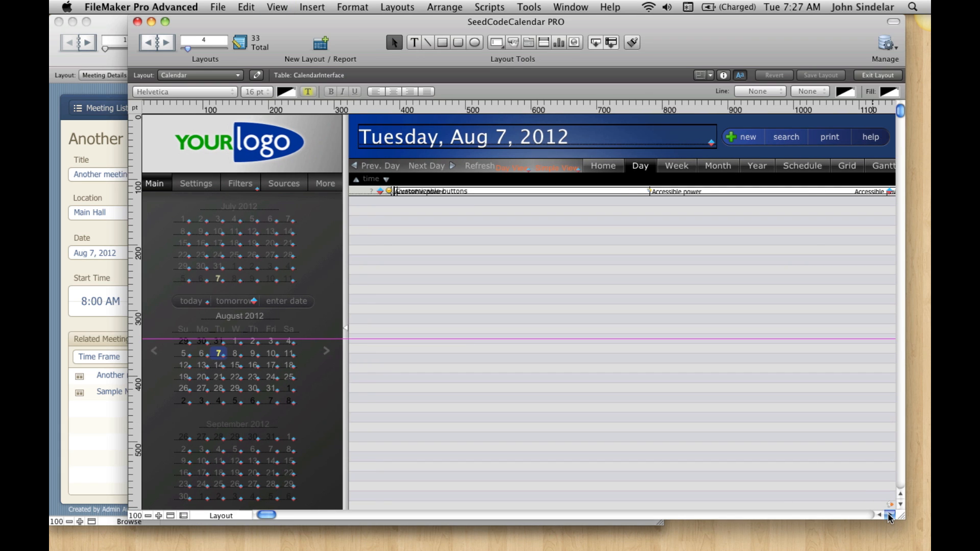
pyautogui.click(876, 170)
pyautogui.doubleClick(876, 170)
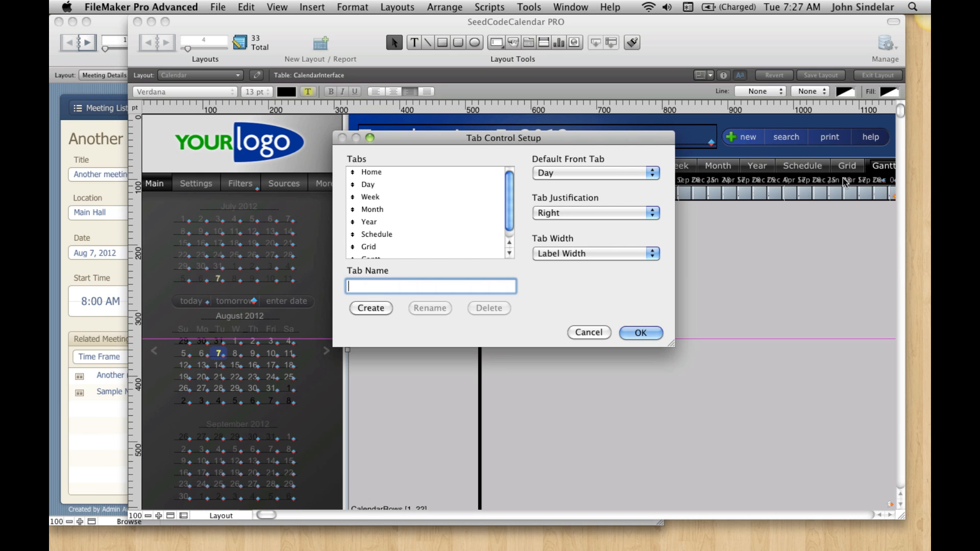
pyautogui.scroll(-1, 424, 239)
pyautogui.click(500, 251)
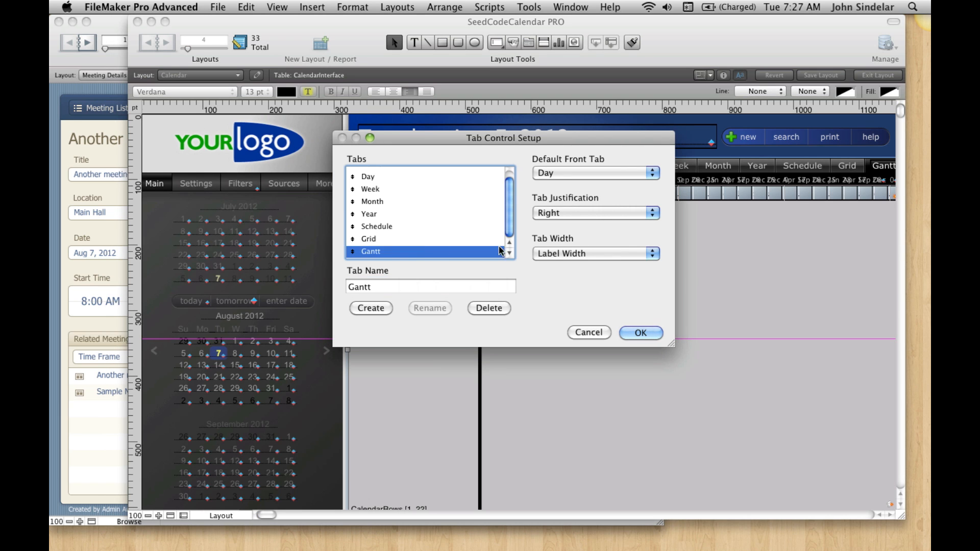
pyautogui.click(485, 308)
pyautogui.click(568, 280)
pyautogui.click(637, 332)
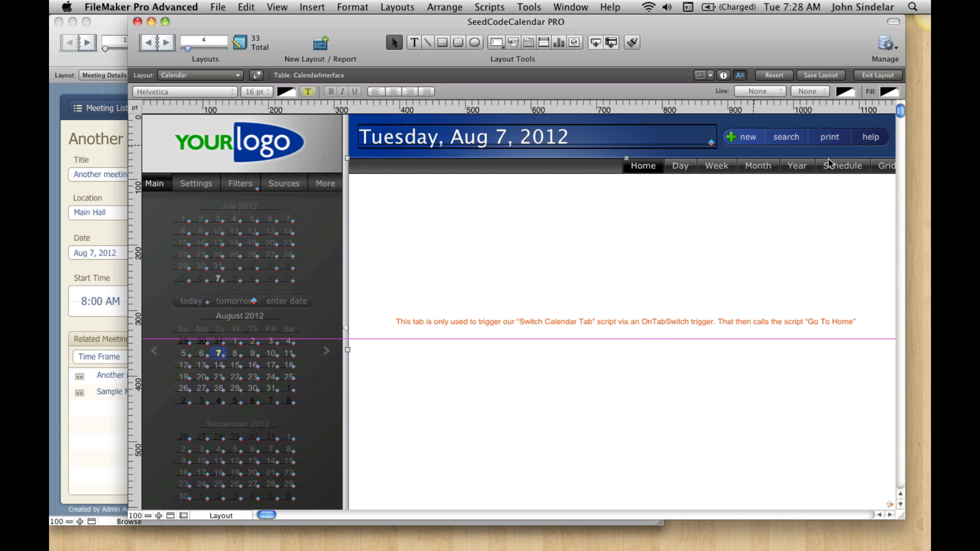
# Bring the Day tab forward, return the Calendar layout to Browse mode, and halt the script that reports an error
pyautogui.click(689, 169)
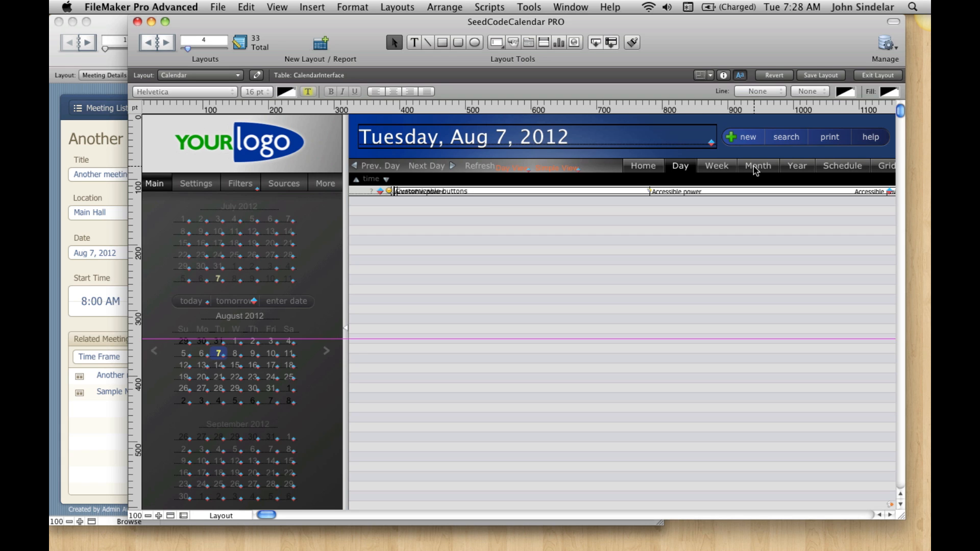
pyautogui.click(756, 170)
pyautogui.press('super+b')
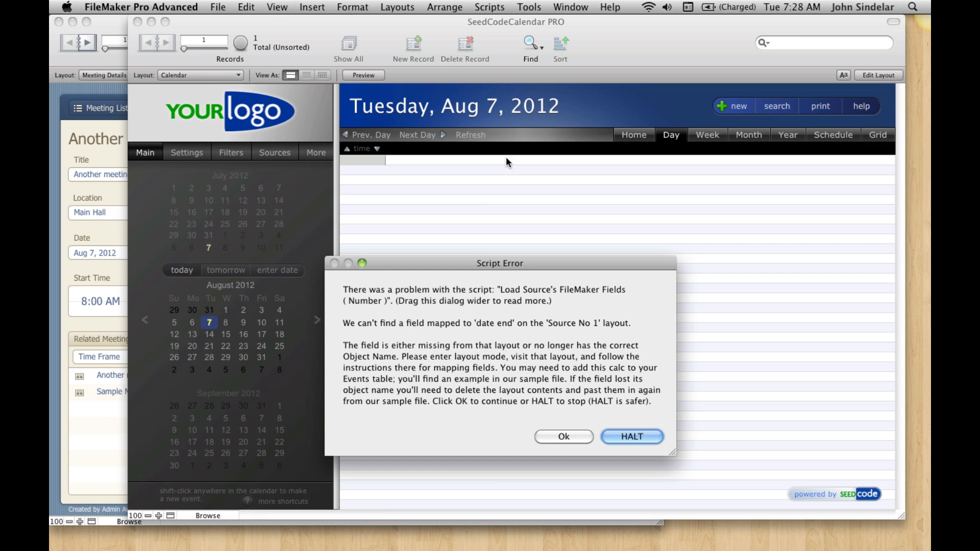
pyautogui.click(616, 434)
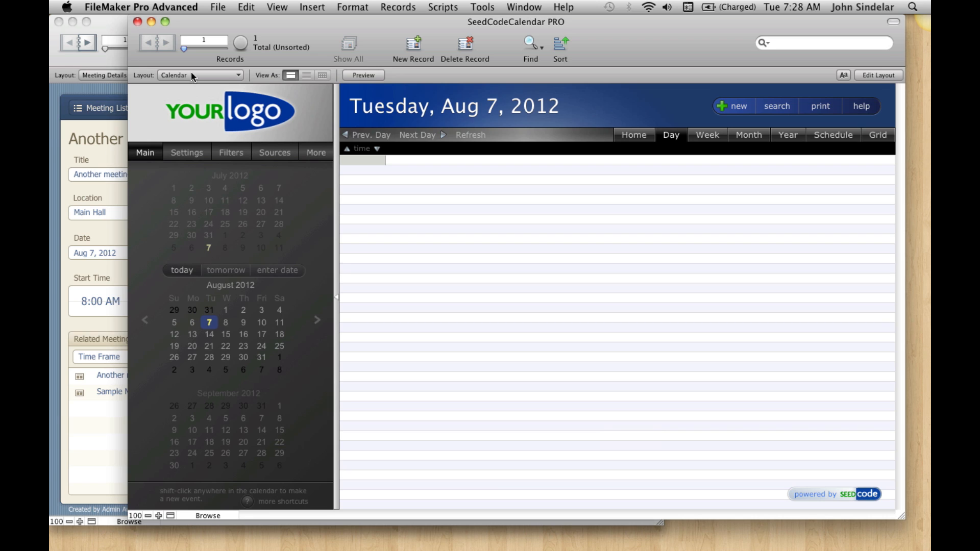
# Go to the Source No 1 layout, check its field mappings in Browse mode, and open it in Layout mode
pyautogui.click(224, 77)
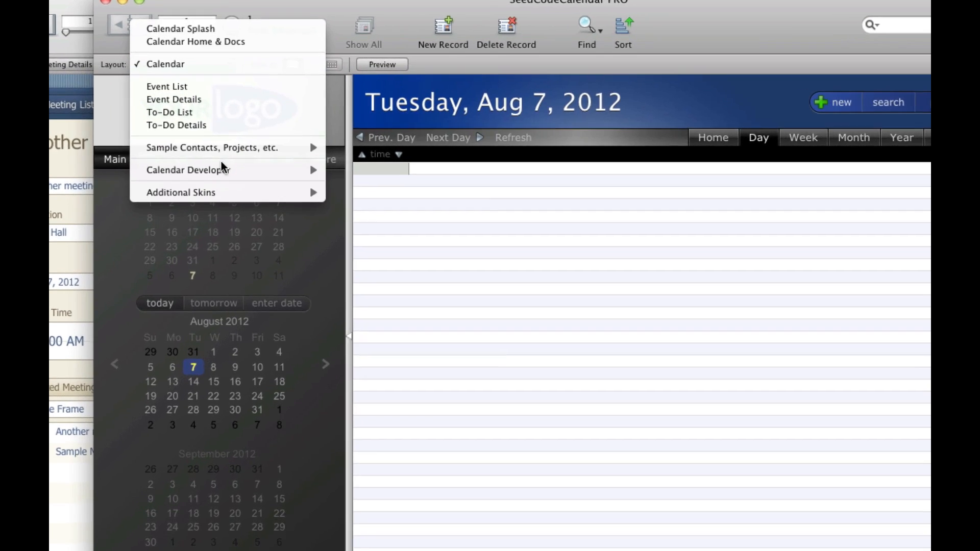
pyautogui.moveTo(229, 162)
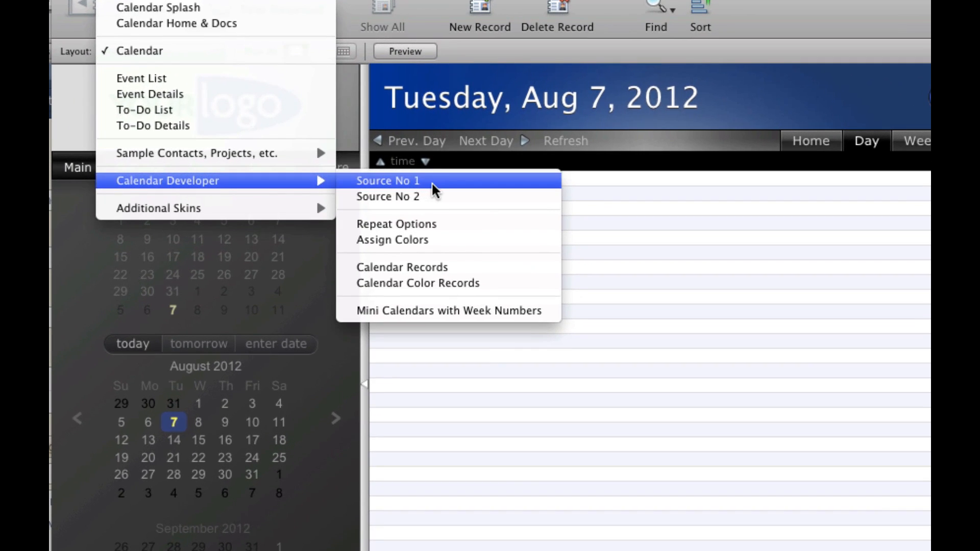
pyautogui.click(432, 183)
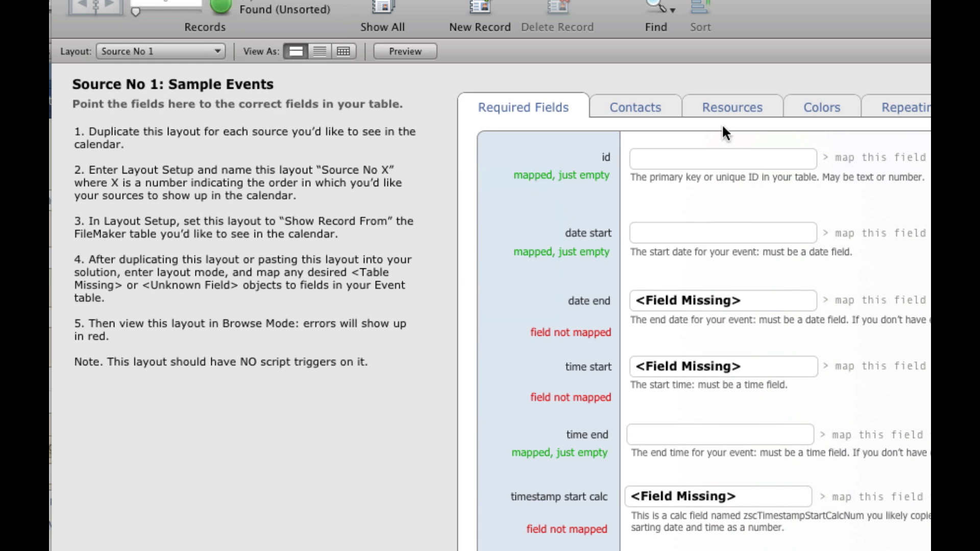
pyautogui.press('super+l')
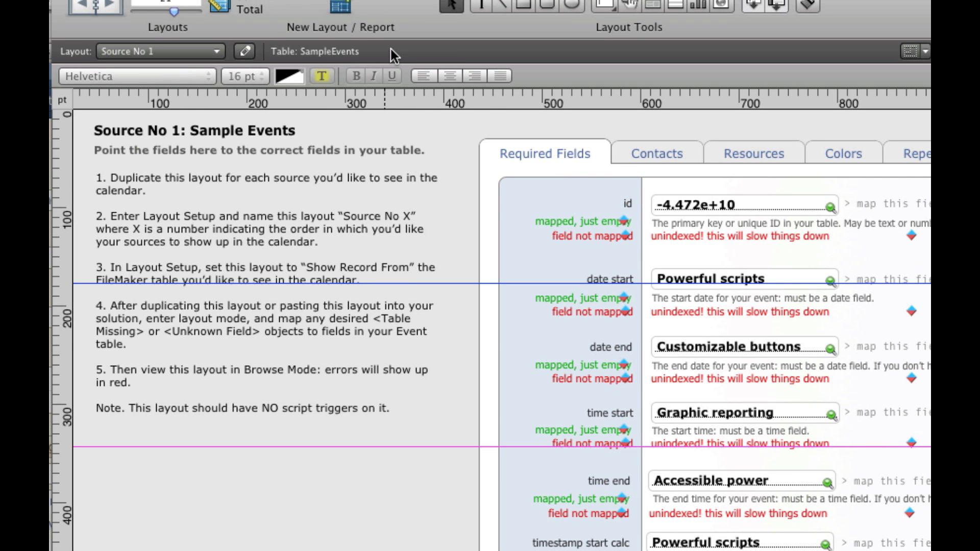
pyautogui.press('super+b')
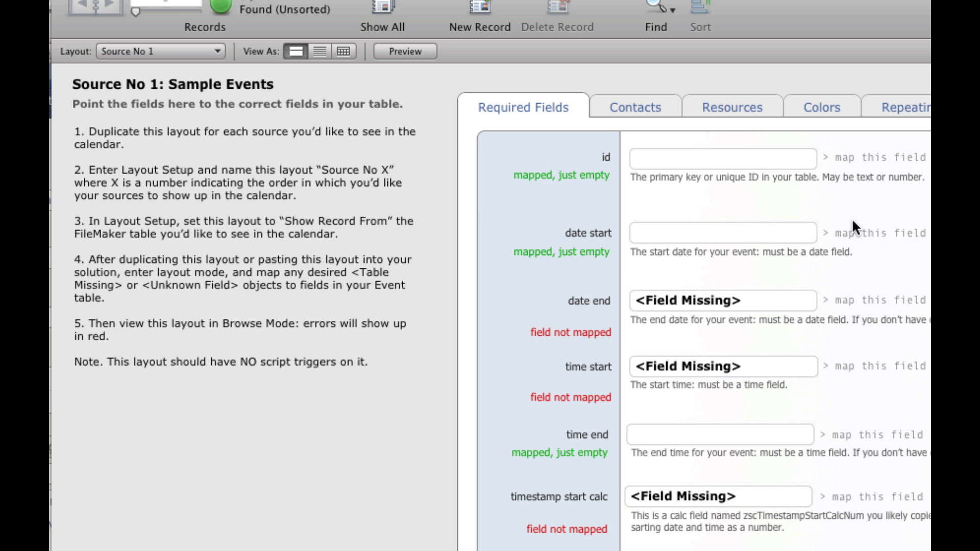
pyautogui.press('super+l')
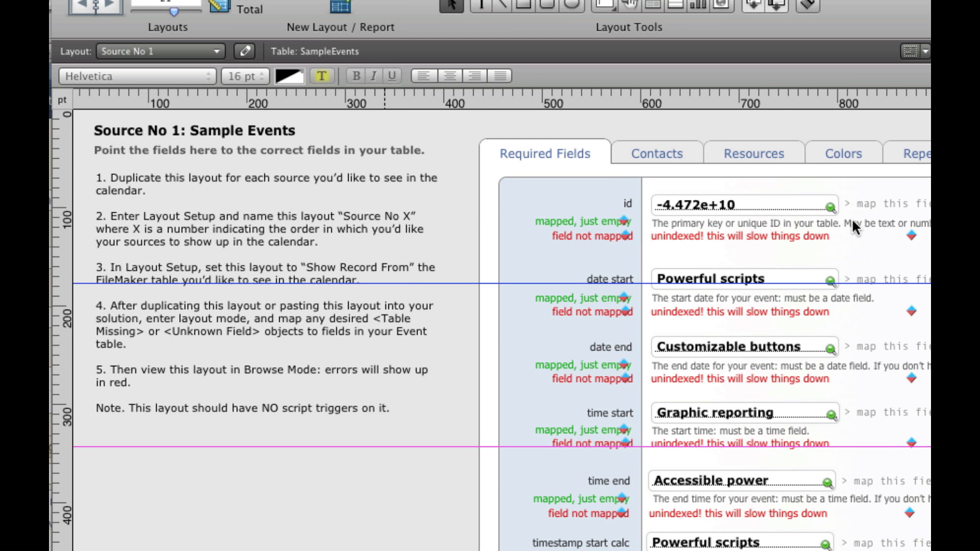
# Map the id field to MEETING ID MATCH FIELD and turn off the sample data display on the Source No 1 layout
pyautogui.doubleClick(776, 199)
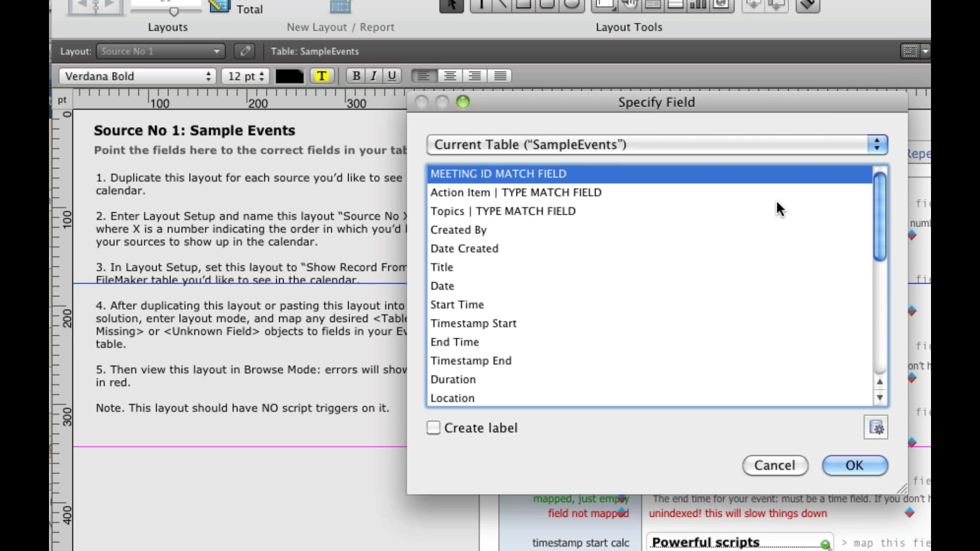
pyautogui.click(853, 466)
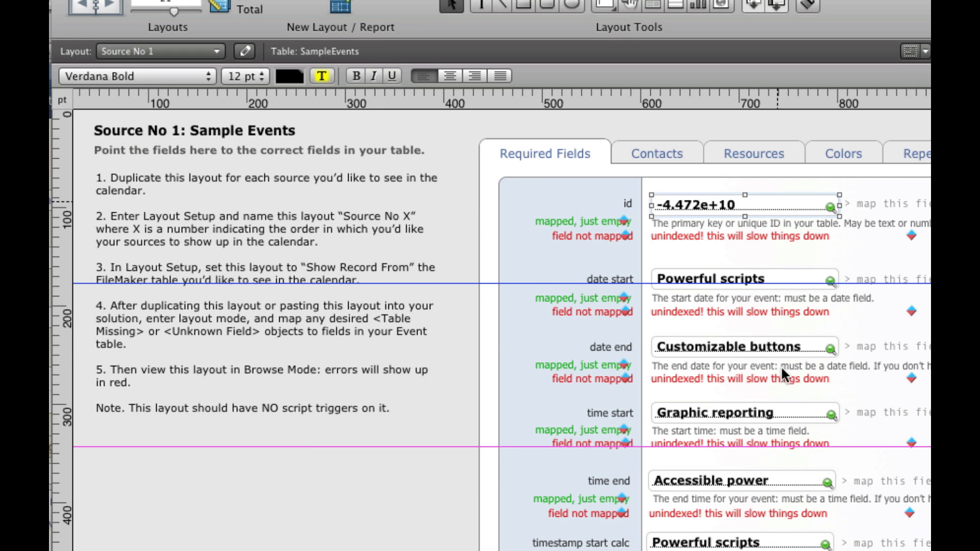
pyautogui.click(228, 0)
pyautogui.moveTo(275, 0)
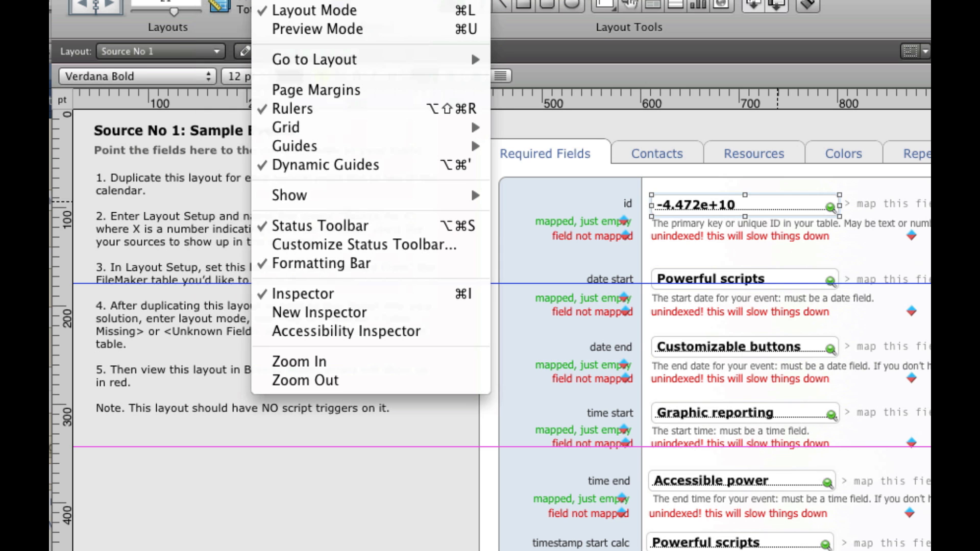
pyautogui.moveTo(343, 197)
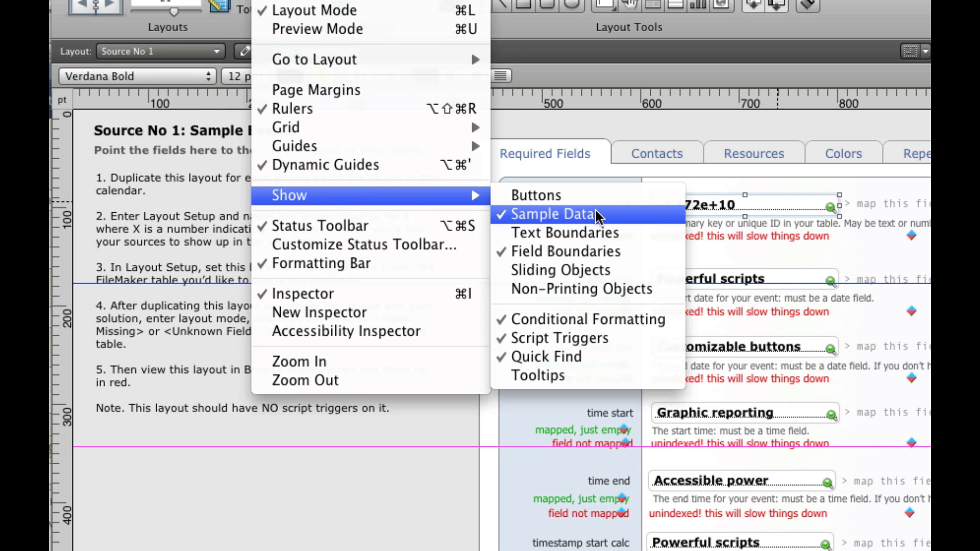
pyautogui.click(594, 211)
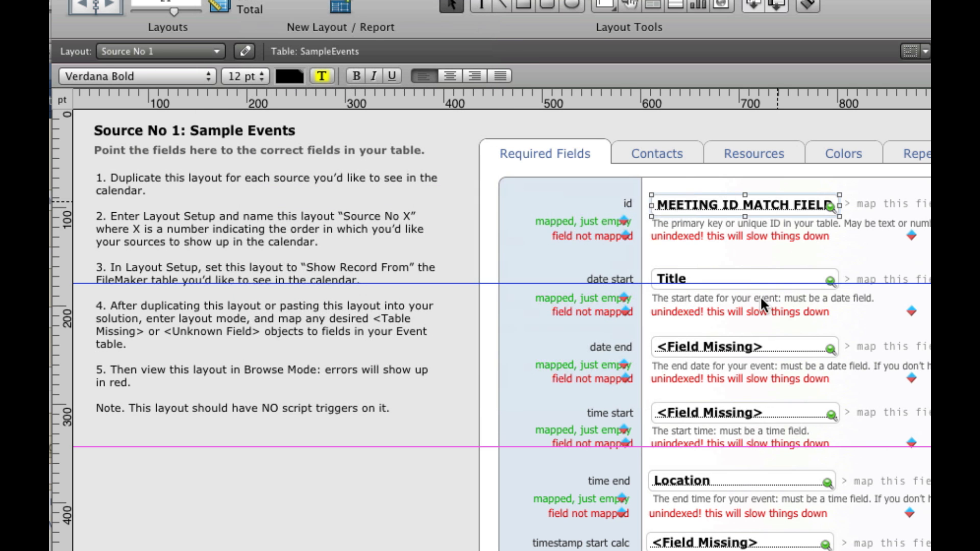
# Map both the date start and date end fields to the Date field of SampleEvents
pyautogui.doubleClick(714, 274)
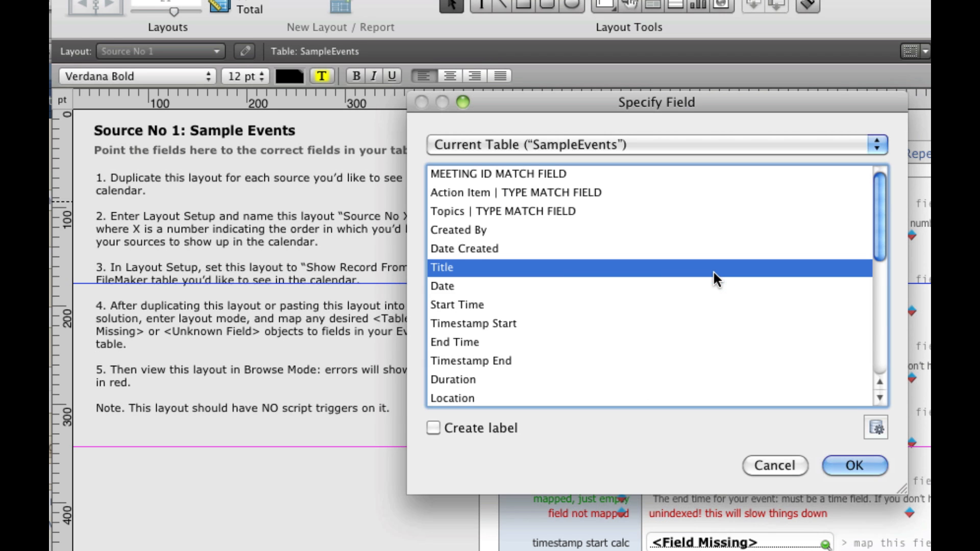
pyautogui.click(485, 289)
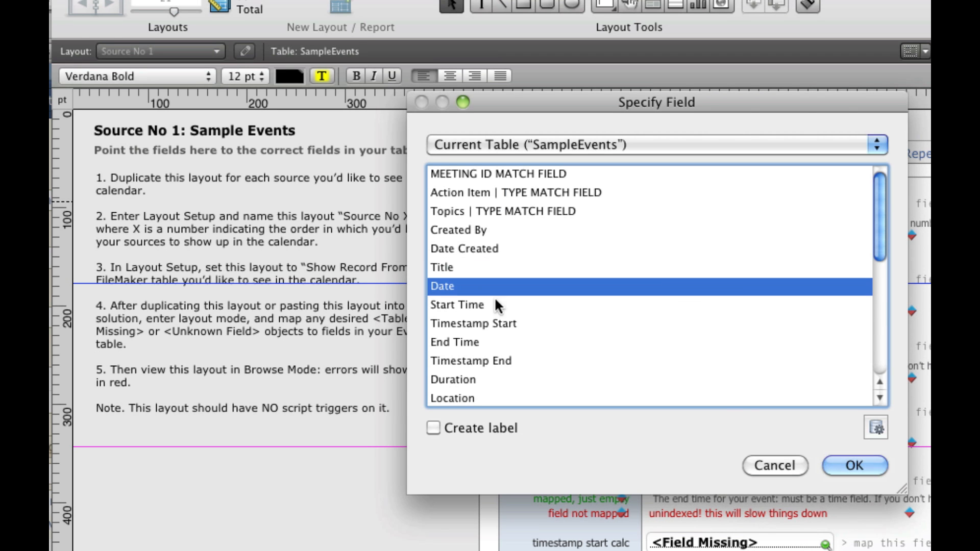
pyautogui.click(855, 467)
pyautogui.doubleClick(731, 347)
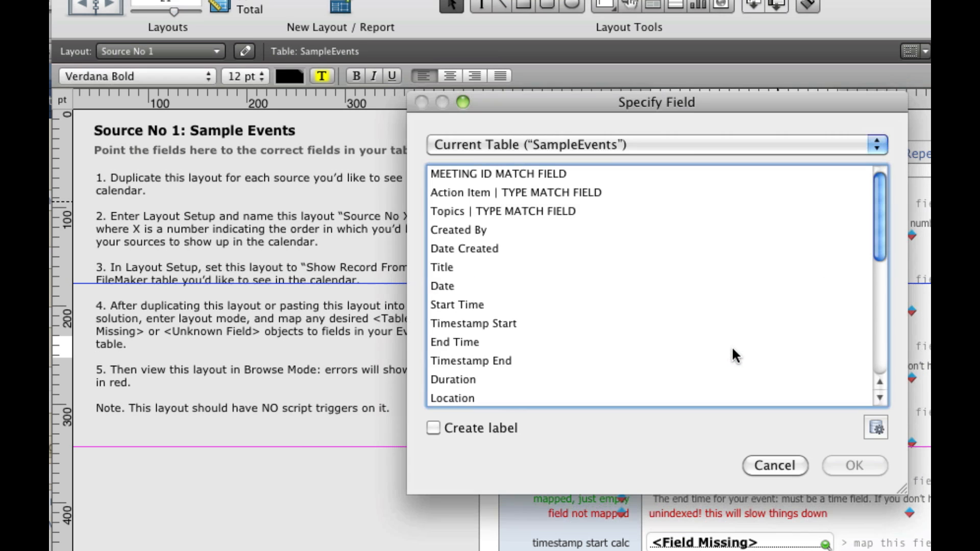
pyautogui.doubleClick(486, 286)
# Map the time start field to Start Time and the time end field to End Time
pyautogui.doubleClick(727, 404)
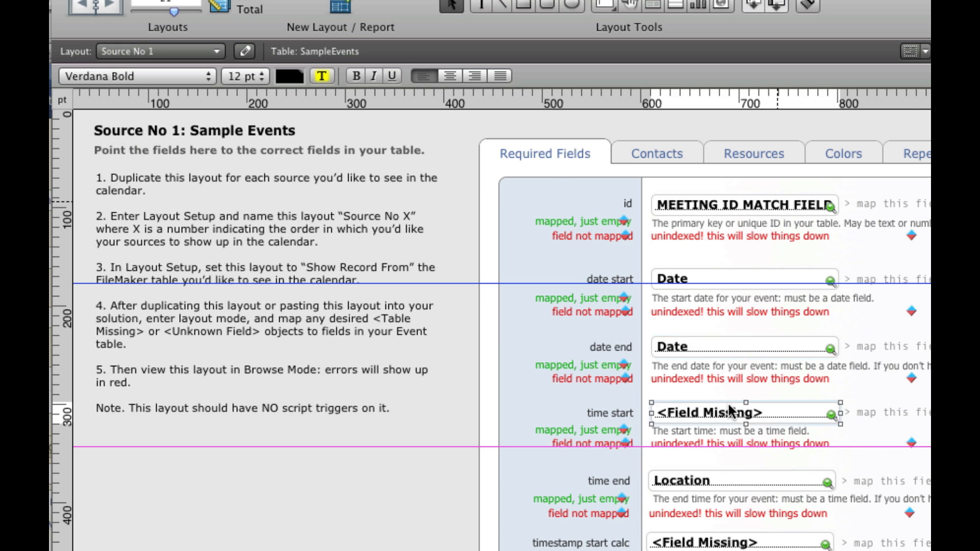
pyautogui.doubleClick(471, 305)
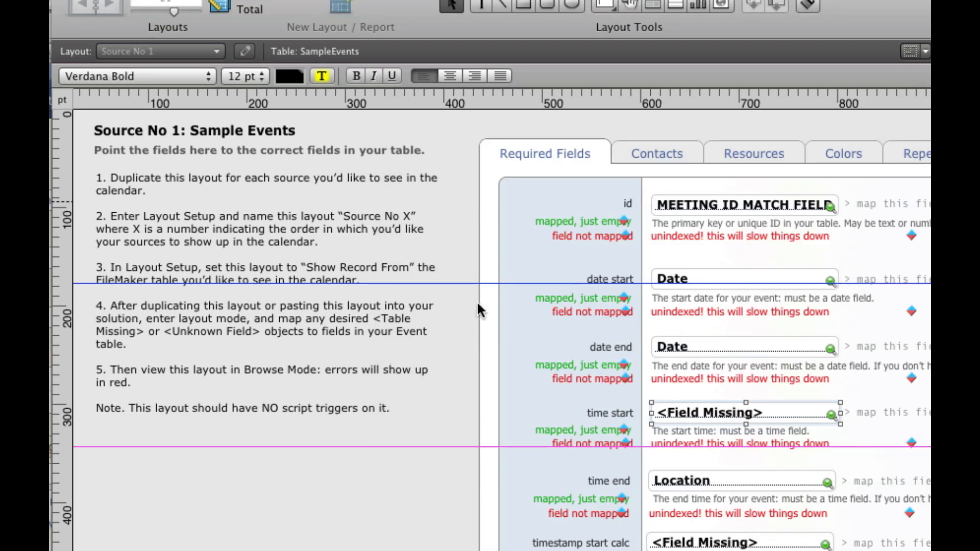
pyautogui.doubleClick(748, 469)
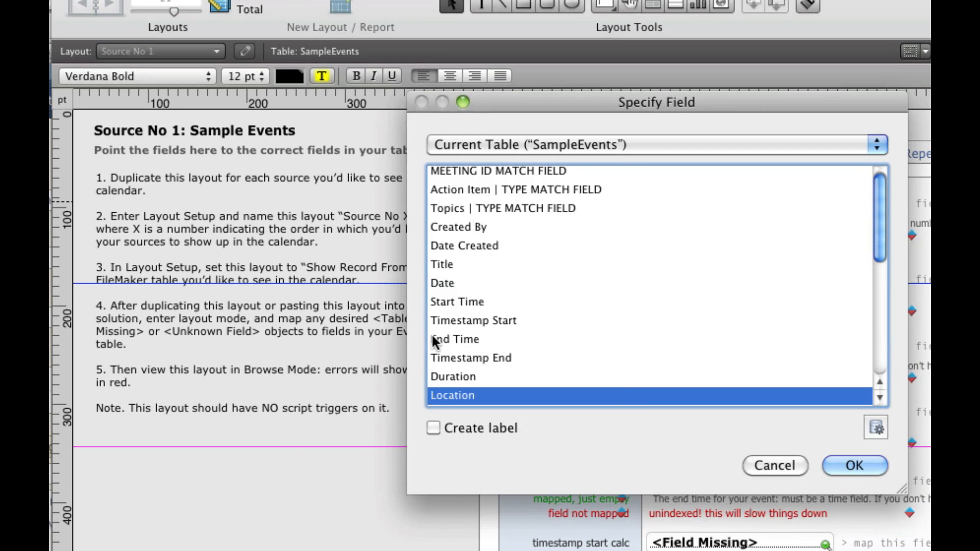
pyautogui.doubleClick(467, 340)
# Map the timestamp start calc field to zscTimestampStartCalcNum
pyautogui.scroll(-5, 796, 491)
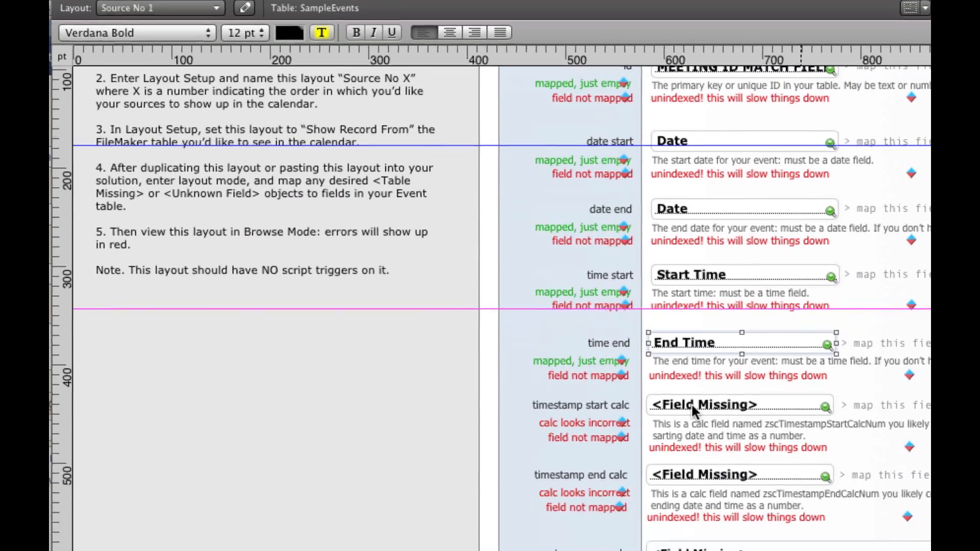
pyautogui.click(691, 402)
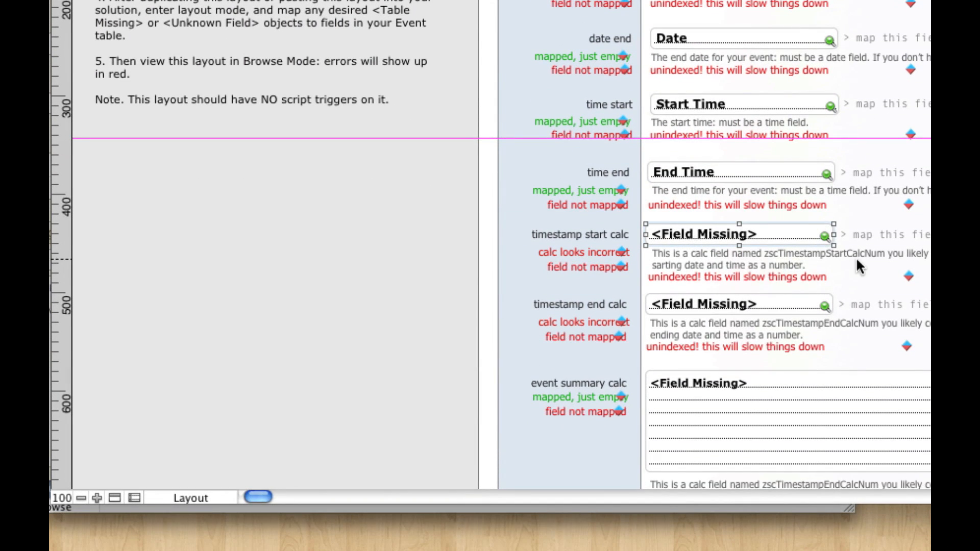
pyautogui.doubleClick(760, 227)
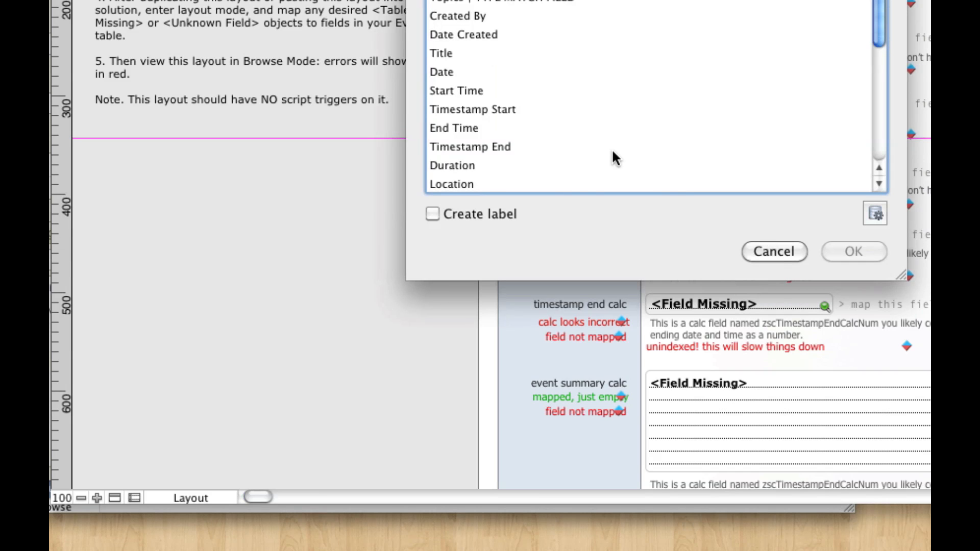
pyautogui.scroll(-10, 614, 157)
pyautogui.click(556, 144)
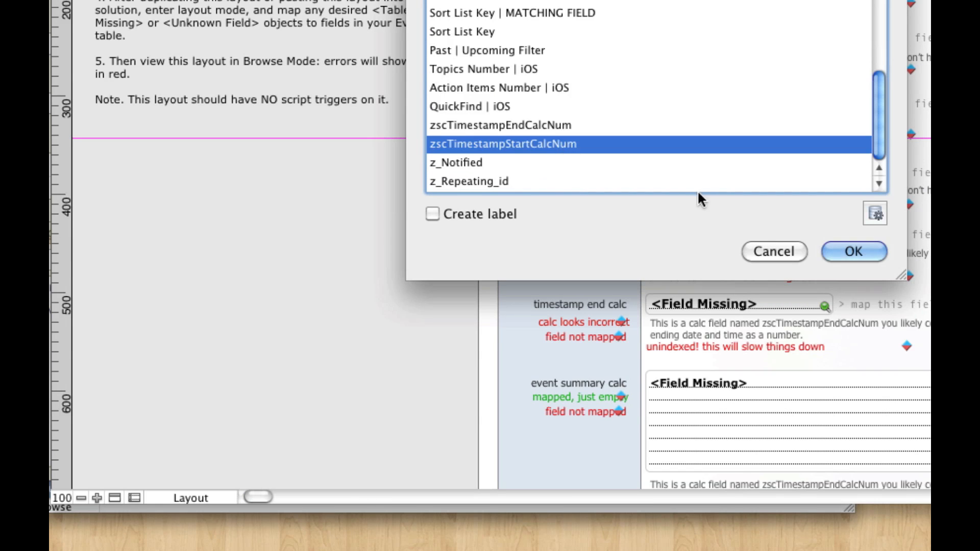
pyautogui.click(847, 250)
# Map the timestamp end calc field to zscTimestampEndCalcNum
pyautogui.doubleClick(757, 301)
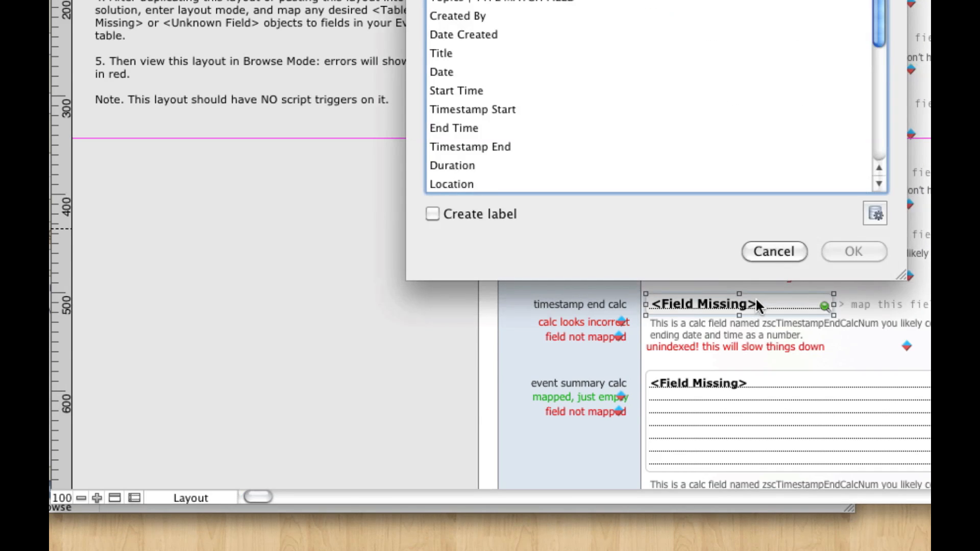
pyautogui.scroll(-4, 556, 123)
pyautogui.scroll(2, 551, 151)
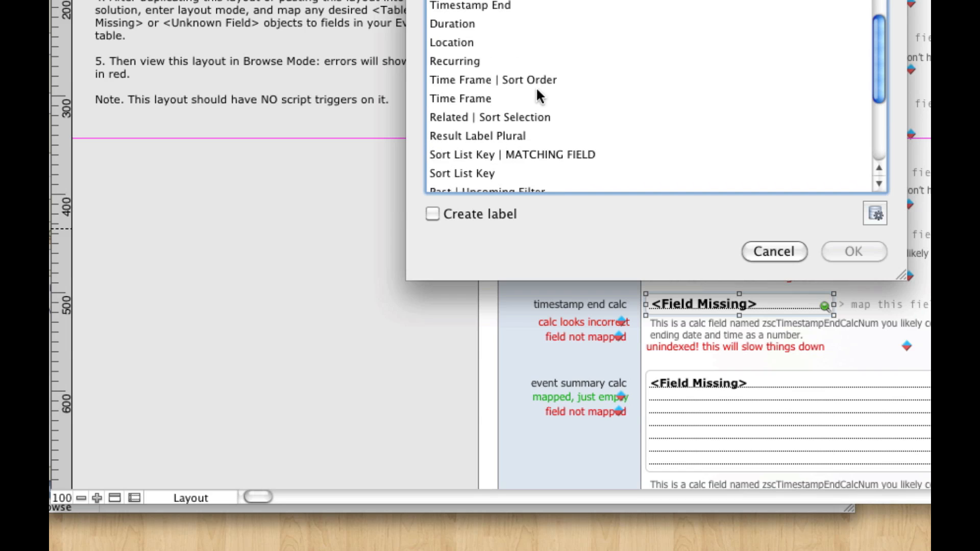
pyautogui.scroll(-4, 535, 166)
pyautogui.scroll(-2, 535, 166)
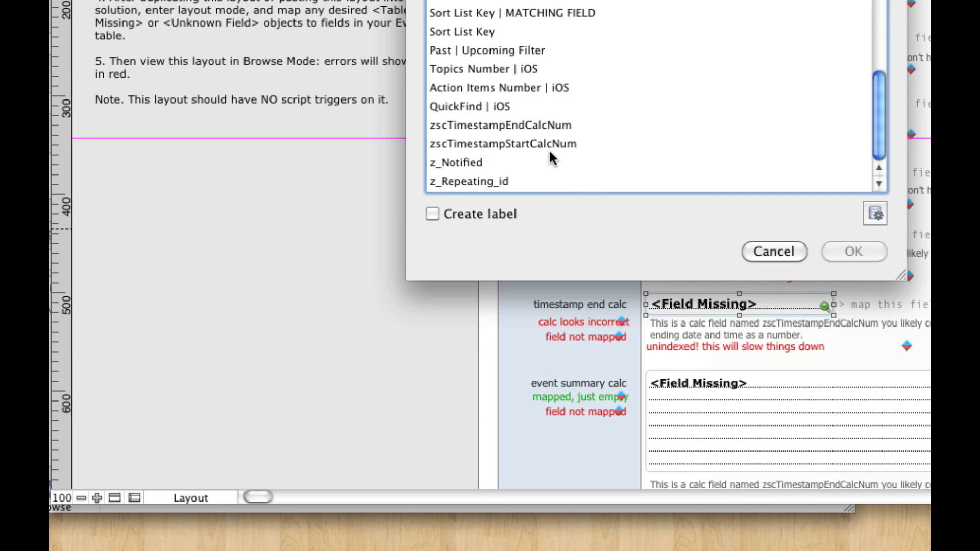
pyautogui.click(551, 126)
pyautogui.click(853, 251)
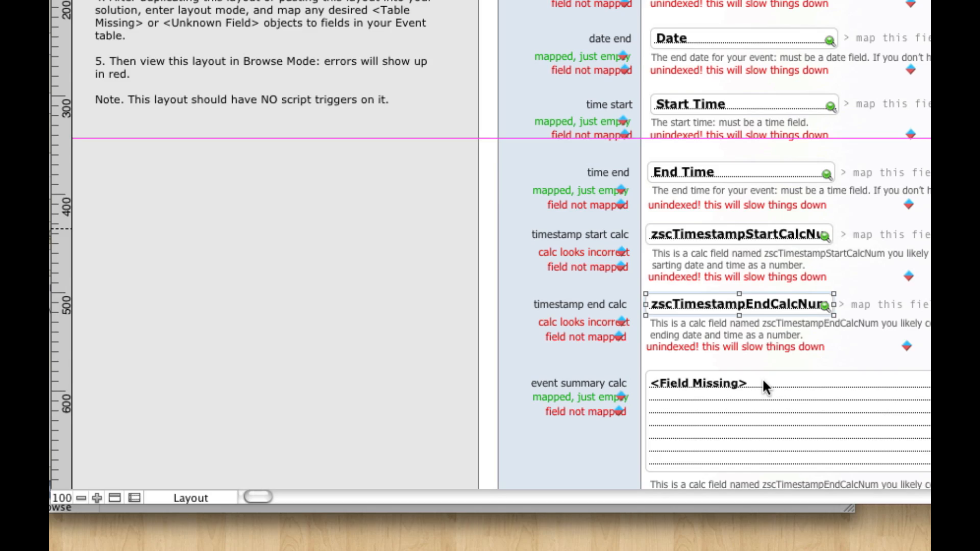
# Map the event summary calc field to Title and review the required field mappings on the Source No 1 layout
pyautogui.scroll(-2, 761, 383)
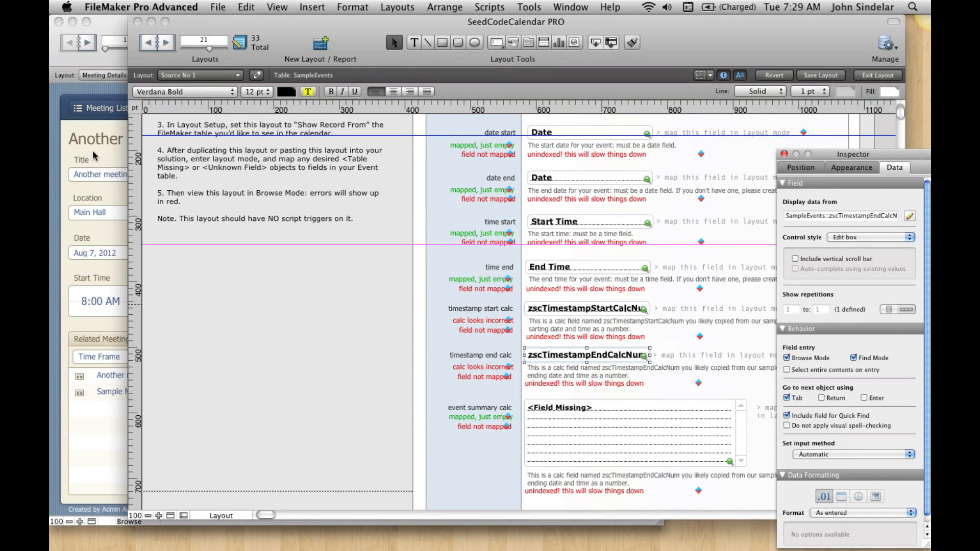
pyautogui.doubleClick(577, 421)
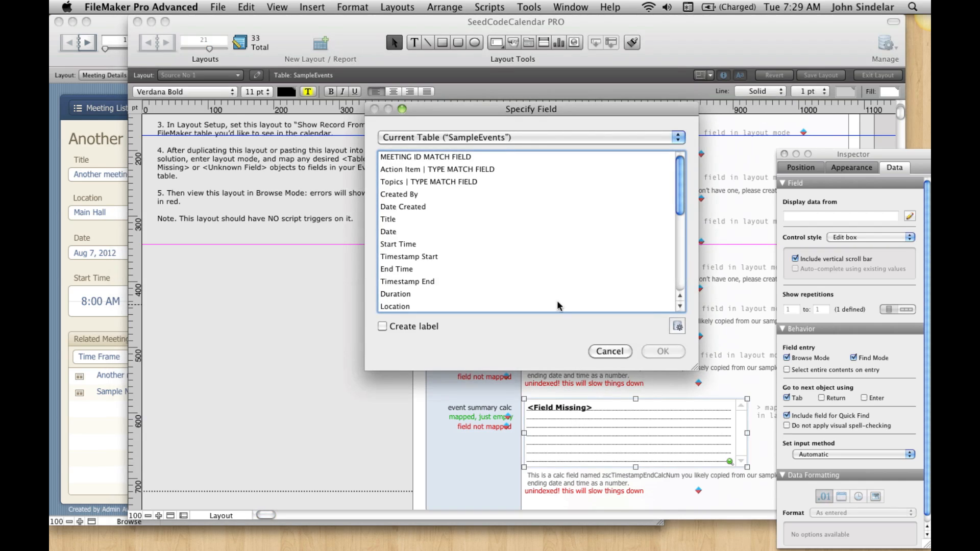
pyautogui.doubleClick(415, 220)
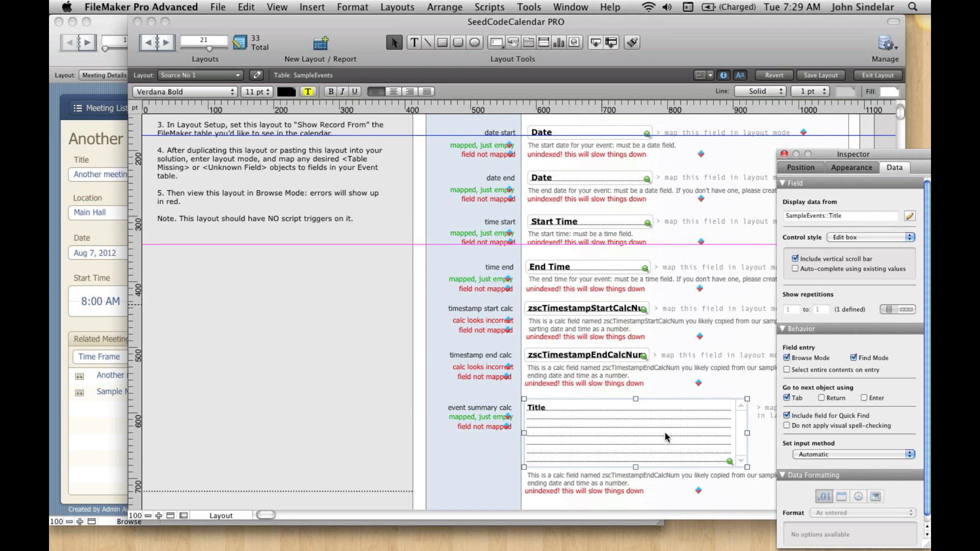
pyautogui.scroll(-2, 666, 439)
pyautogui.scroll(2, 660, 430)
pyautogui.scroll(3, 712, 218)
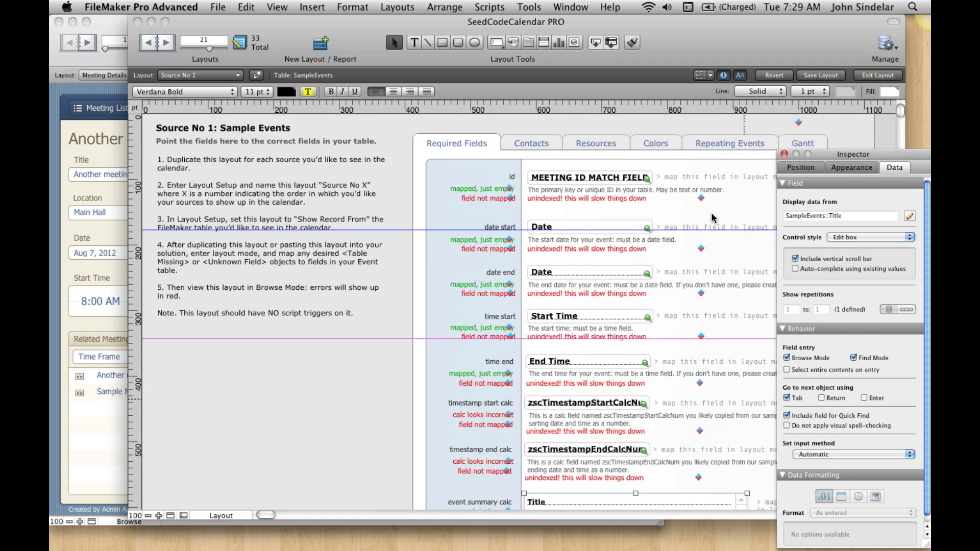
pyautogui.scroll(-8, 661, 368)
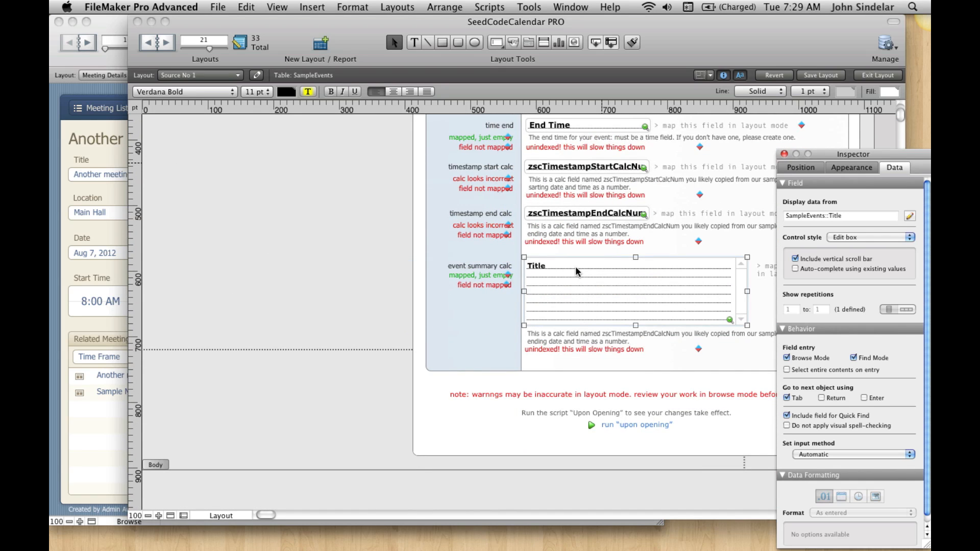
pyautogui.scroll(8, 575, 271)
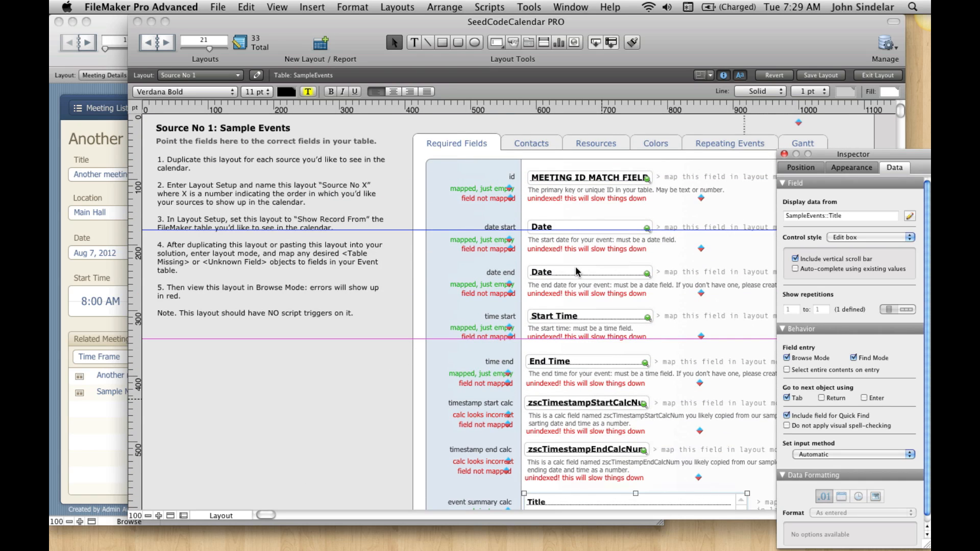
# Look at the optional contact id field without mapping it, and map the resource field in the Resources section to Location
pyautogui.click(536, 146)
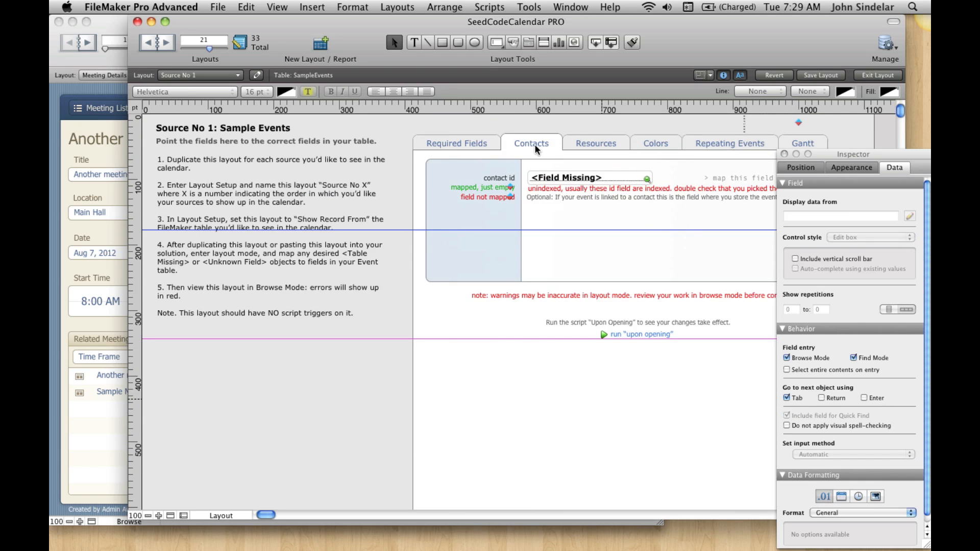
pyautogui.click(597, 173)
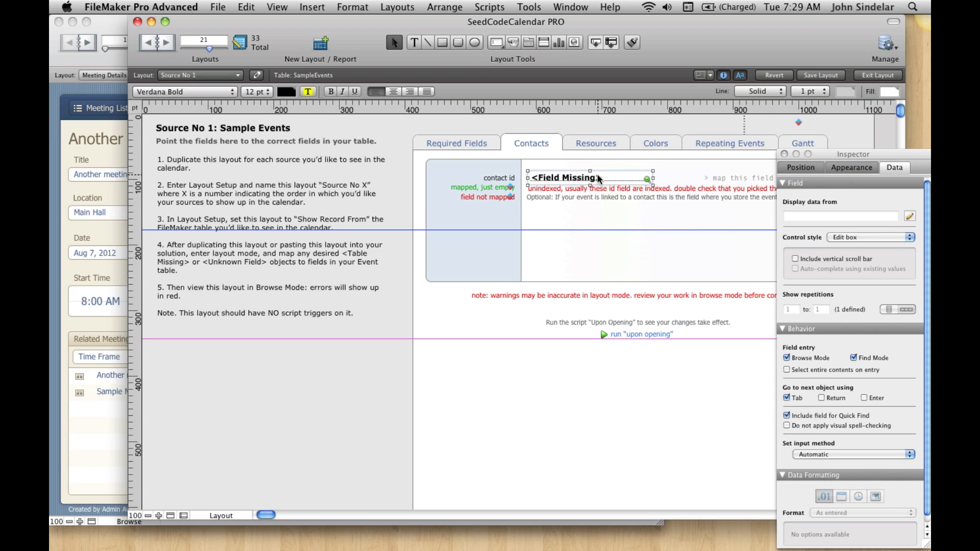
pyautogui.click(591, 139)
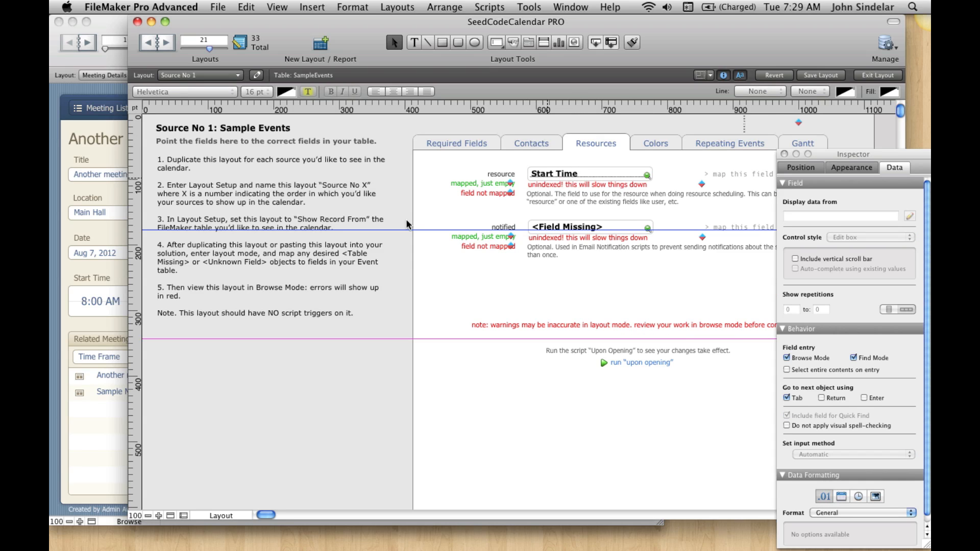
pyautogui.doubleClick(564, 173)
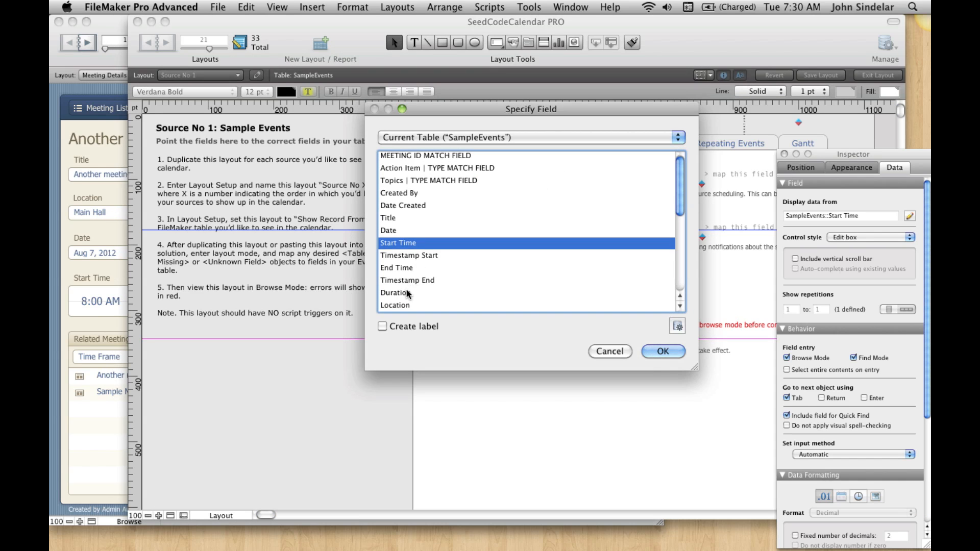
pyautogui.click(409, 305)
pyautogui.click(662, 351)
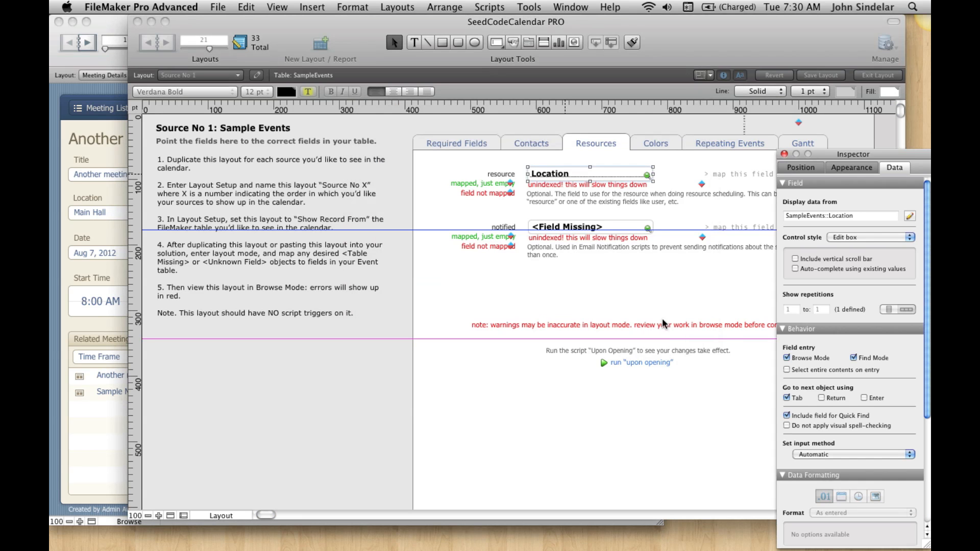
# Map the notified field in the Resources section to z_Notified
pyautogui.doubleClick(589, 226)
pyautogui.scroll(-10, 440, 271)
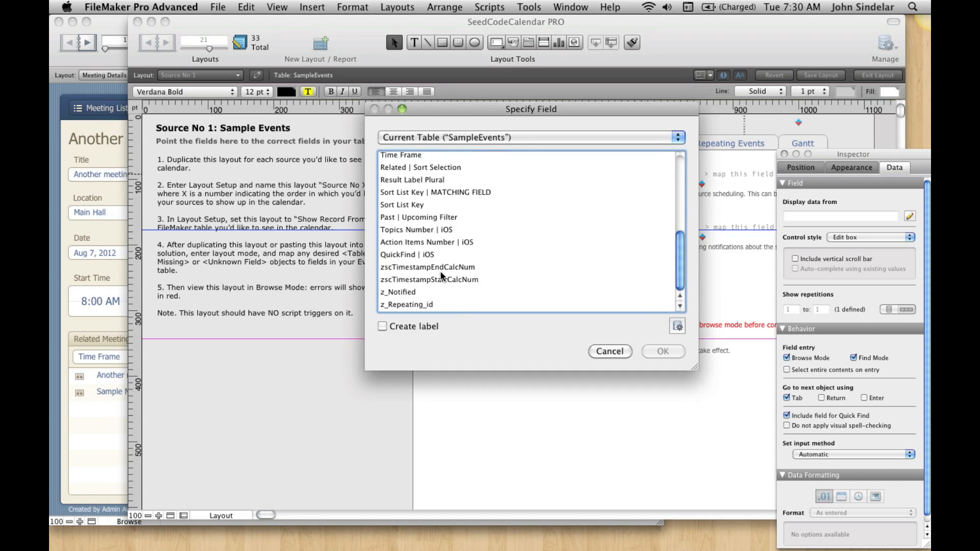
pyautogui.click(415, 292)
pyautogui.click(663, 351)
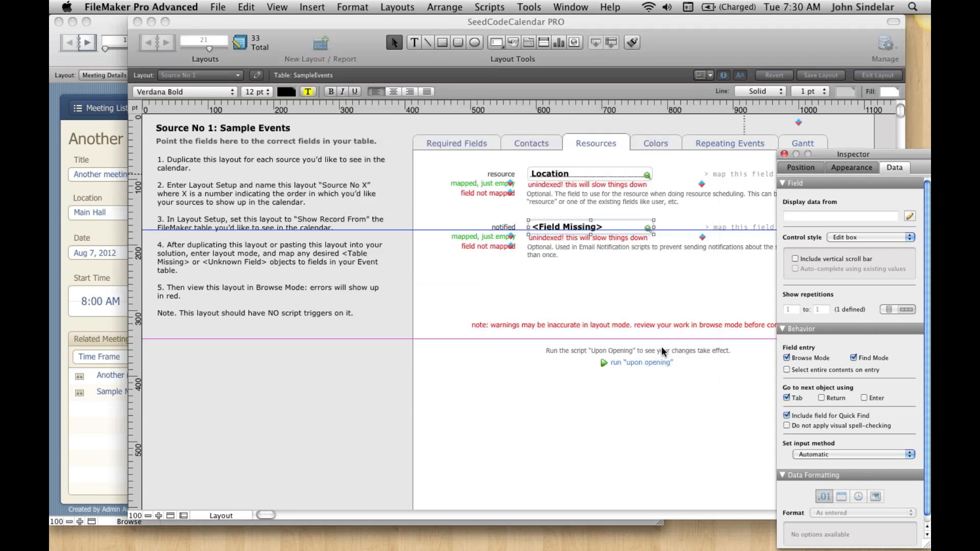
# Map the status field in the Colors section to Location so that events are color-coded by it
pyautogui.click(668, 140)
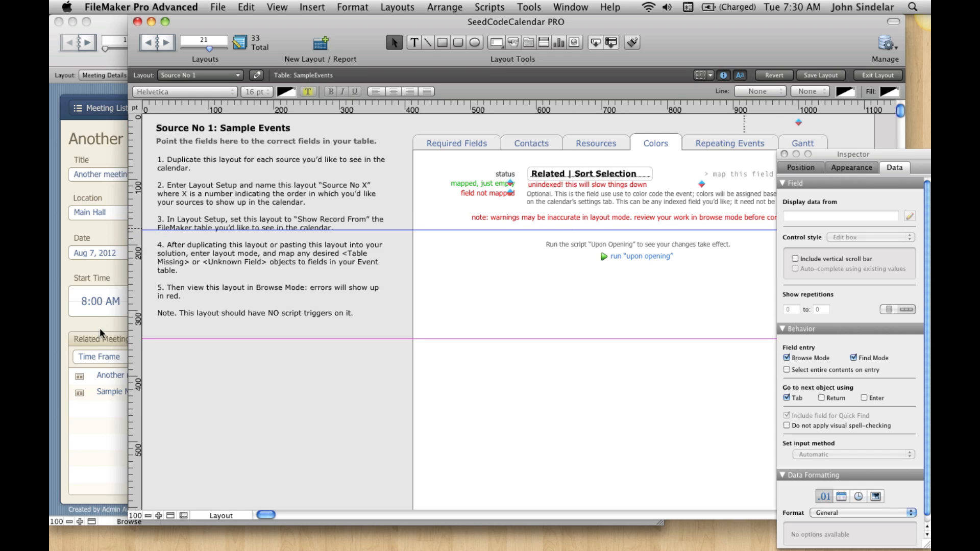
pyautogui.doubleClick(583, 175)
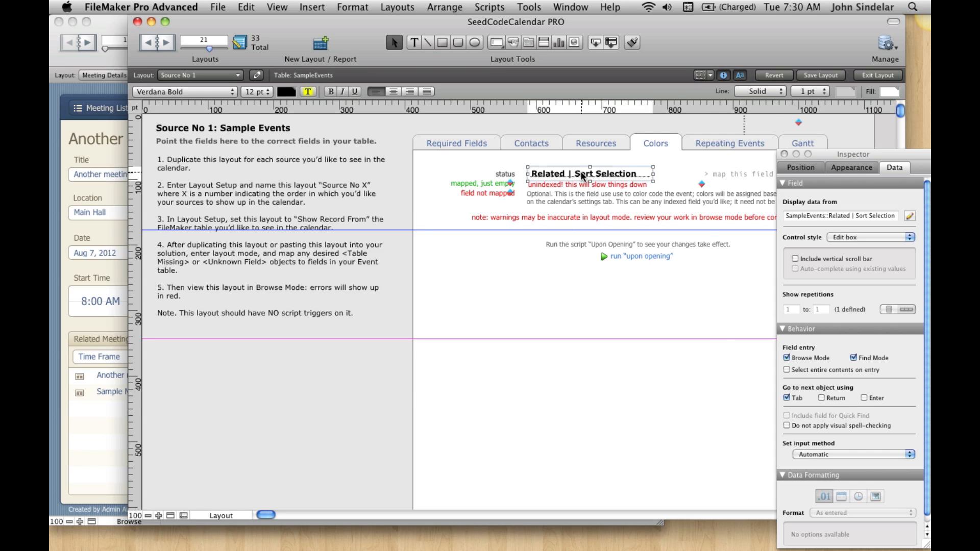
pyautogui.click(411, 258)
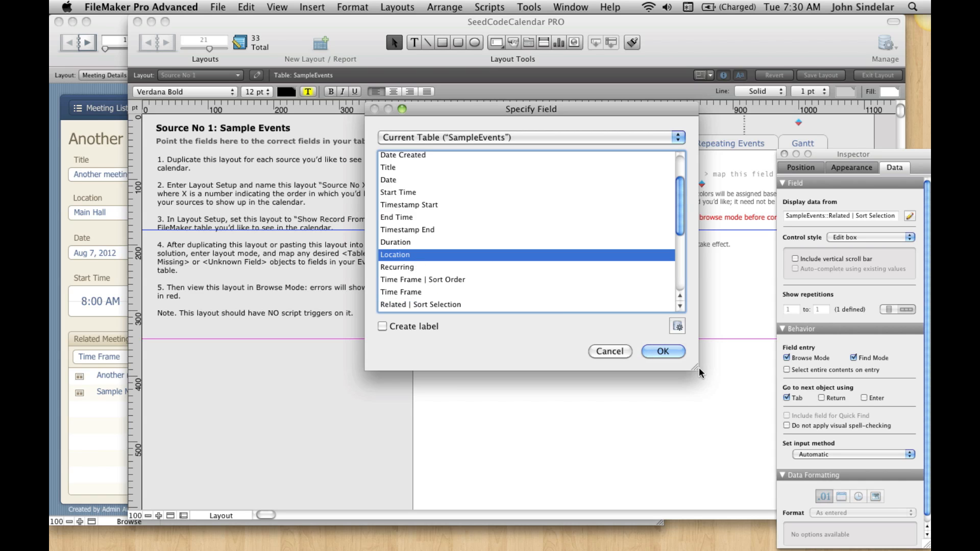
pyautogui.click(663, 349)
# Map the repeating id field in the Repeating Events section to z_Repeating_id
pyautogui.click(721, 143)
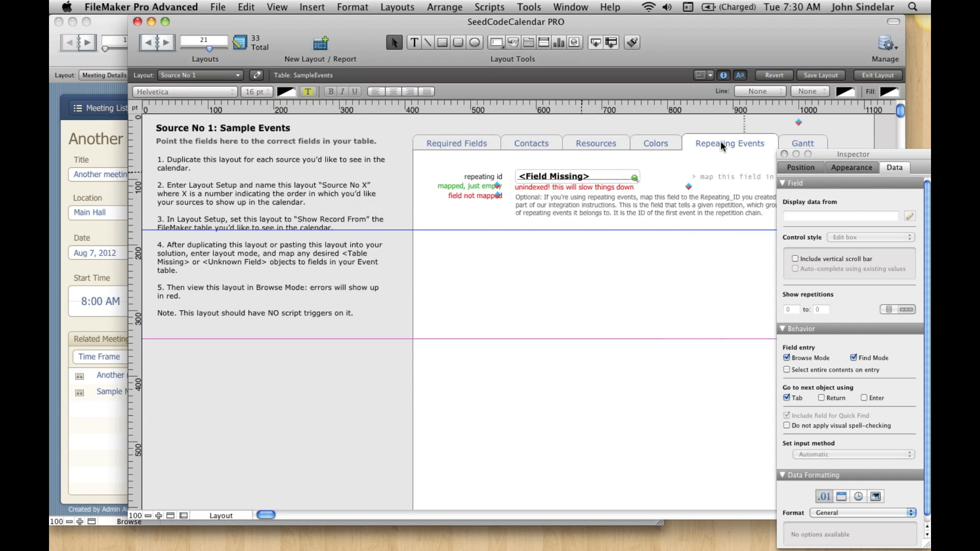
pyautogui.doubleClick(547, 177)
pyautogui.scroll(-10, 443, 303)
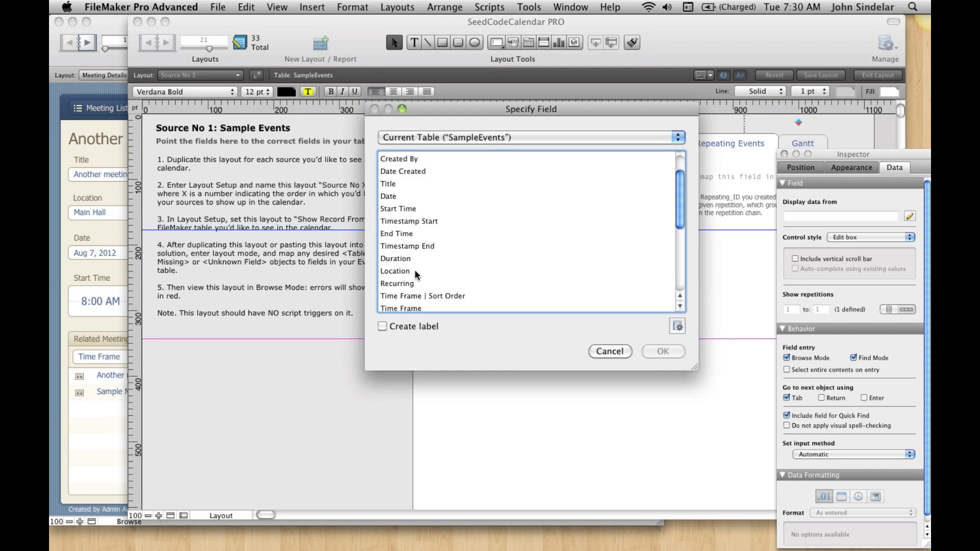
pyautogui.doubleClick(422, 305)
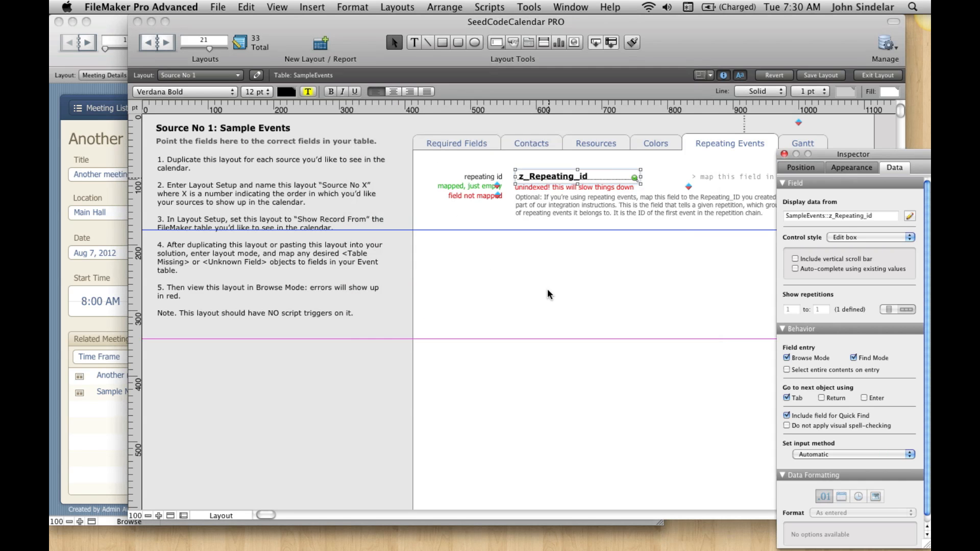
# Delete the unused Gantt page from the tab control on the Source No 1 layout
pyautogui.click(812, 144)
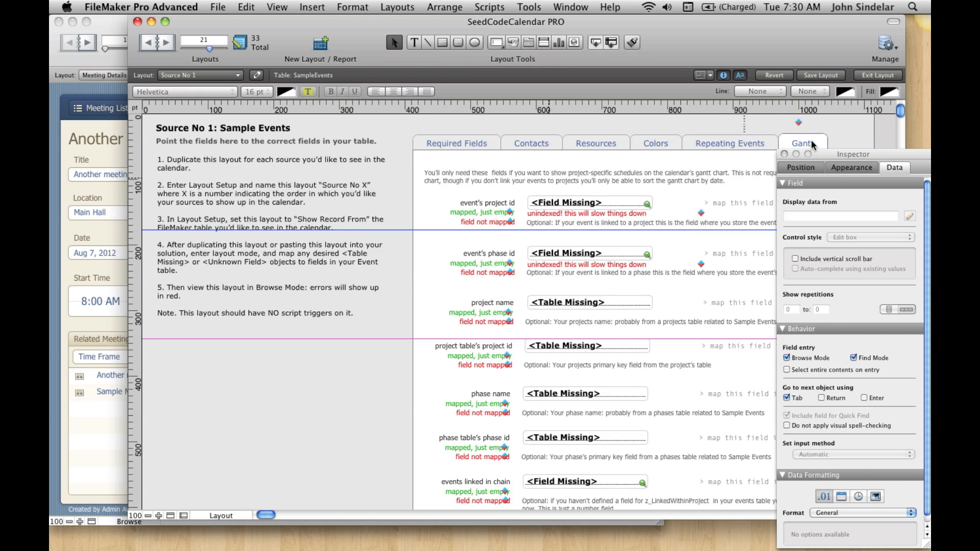
pyautogui.doubleClick(812, 145)
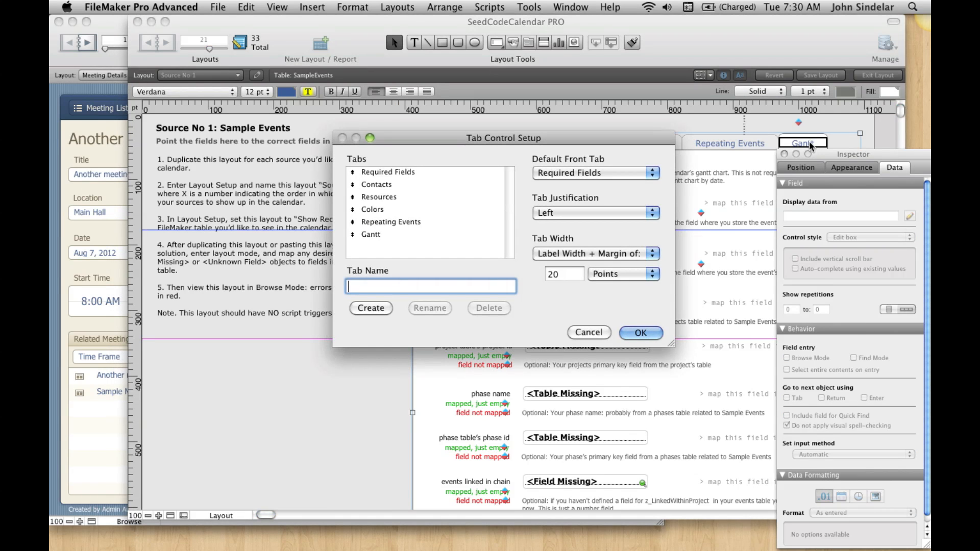
pyautogui.click(438, 235)
pyautogui.click(489, 307)
pyautogui.click(592, 258)
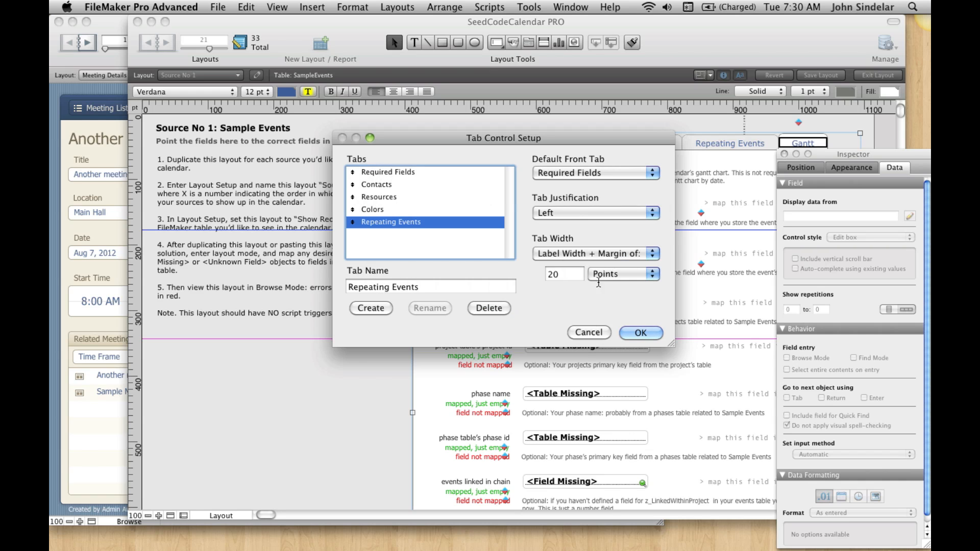
pyautogui.click(638, 333)
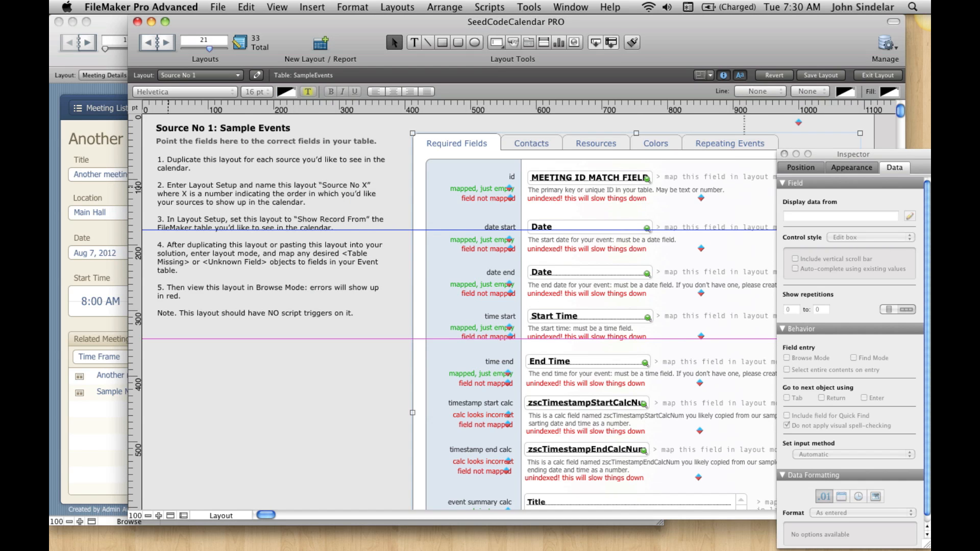
# Check the Source No 1 layout for mapping errors in Browse mode and open the Event Details layout in Layout mode
pyautogui.press('super+b')
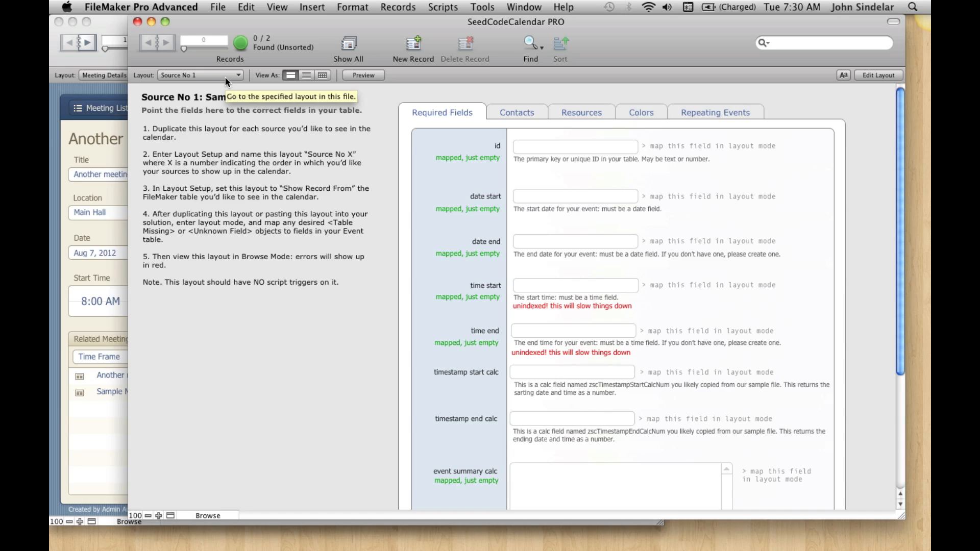
pyautogui.press('super+l')
pyautogui.click(225, 77)
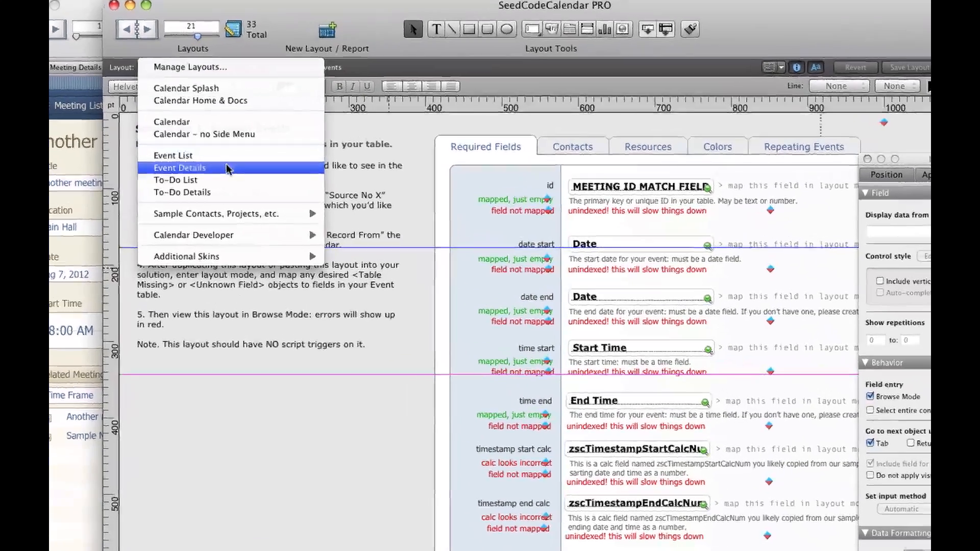
pyautogui.click(232, 161)
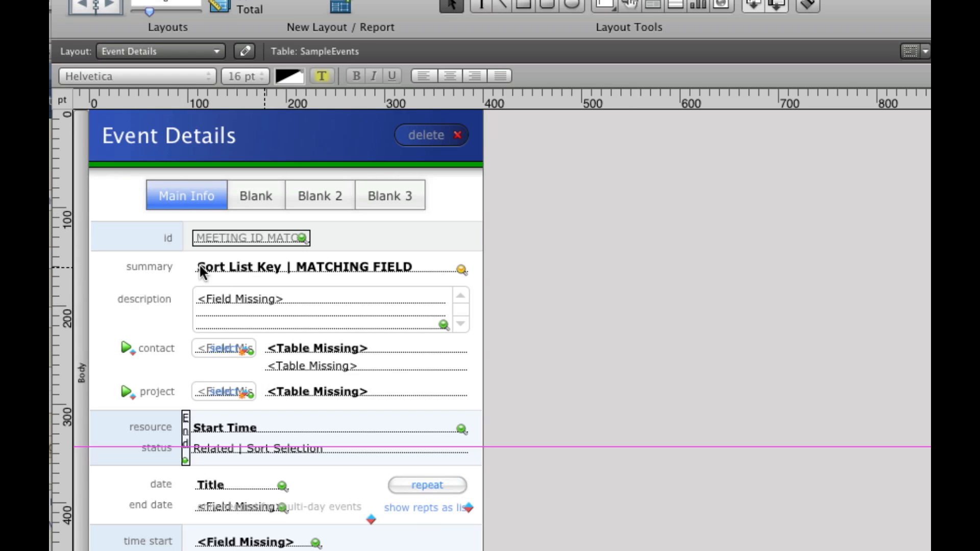
# On the Event Details layout, keep MEETING ID MATCH FIELD for the id field and map the summary field to Title
pyautogui.doubleClick(255, 237)
pyautogui.click(852, 464)
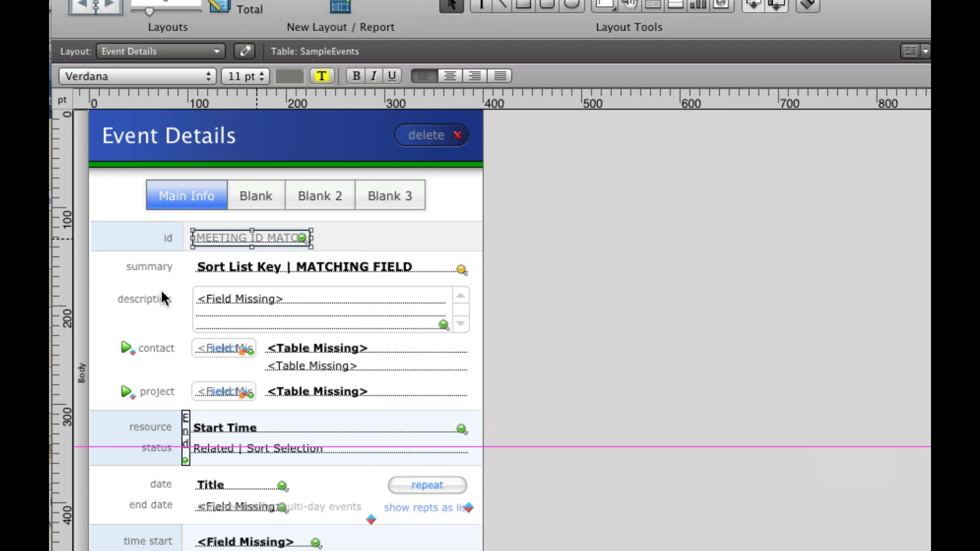
pyautogui.doubleClick(243, 267)
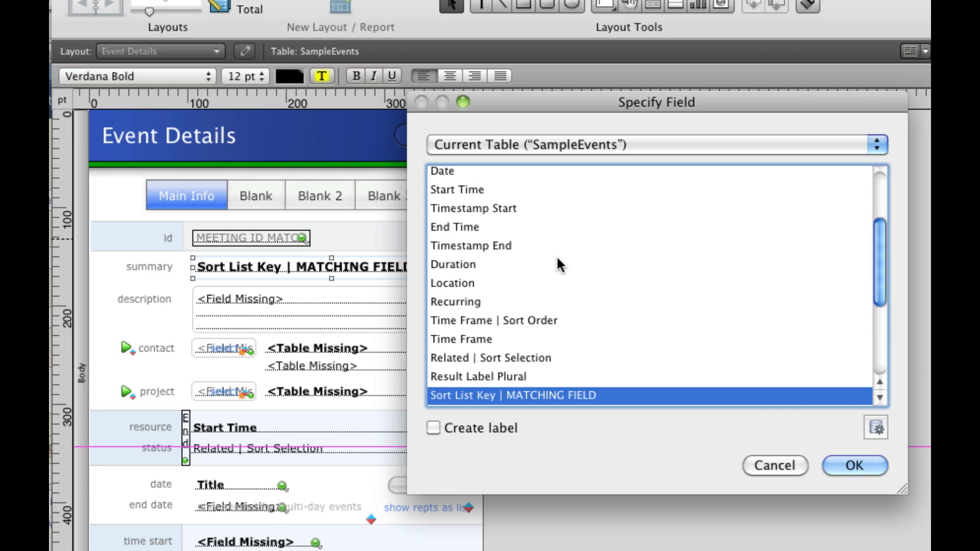
pyautogui.scroll(3, 577, 310)
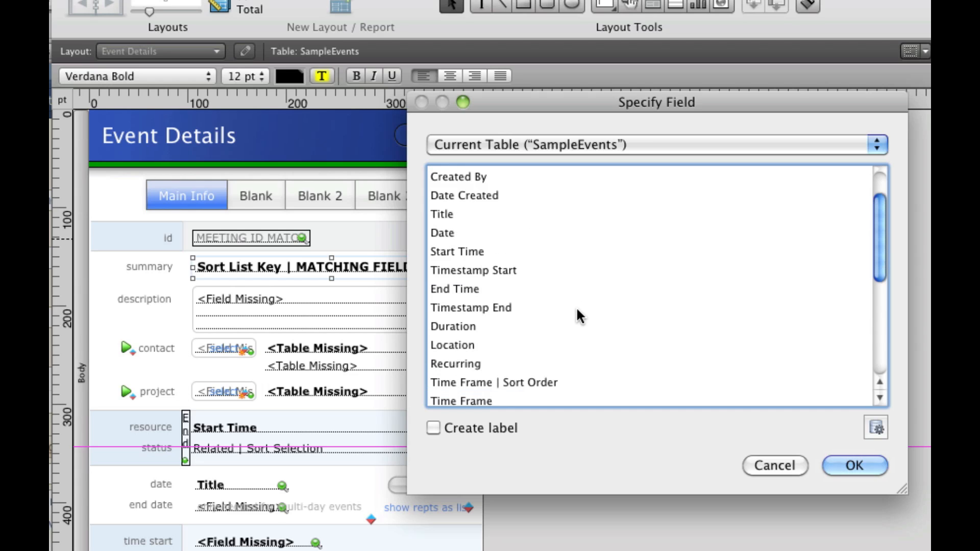
pyautogui.scroll(3, 510, 305)
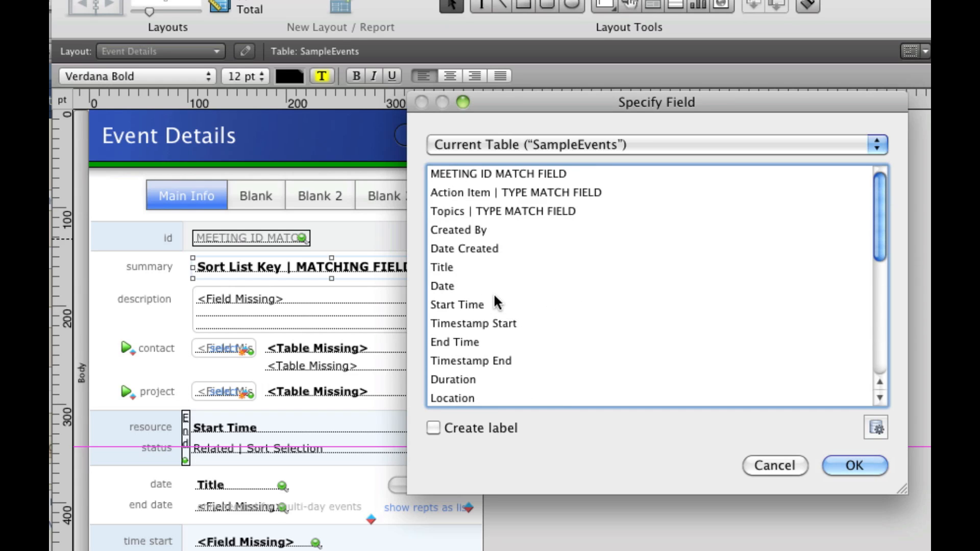
pyautogui.doubleClick(459, 265)
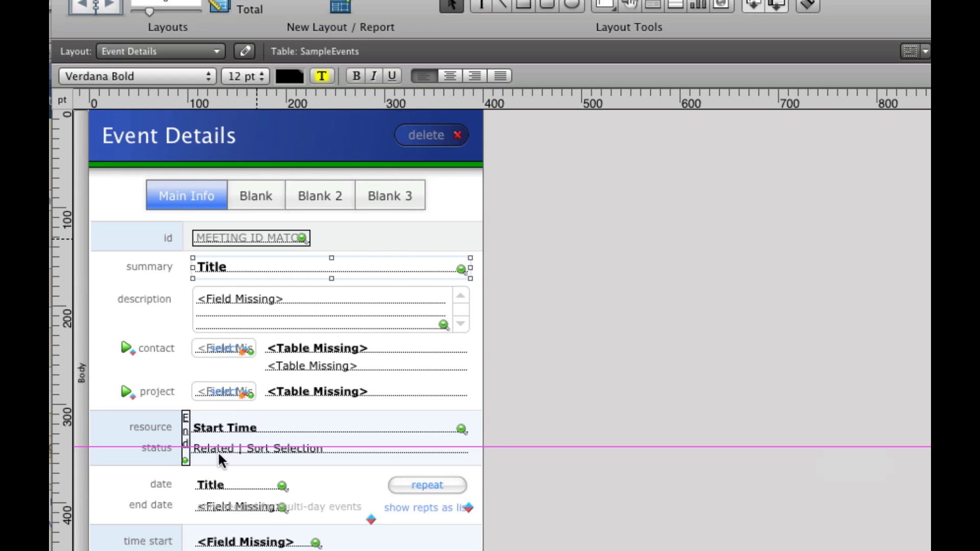
# Map the resource field to Location and the date field to Date on the Event Details layout
pyautogui.doubleClick(232, 422)
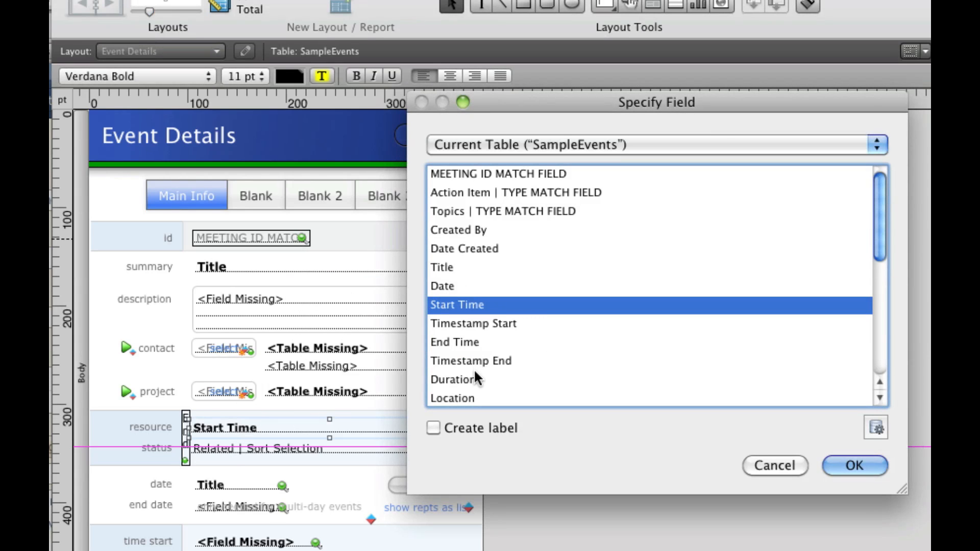
pyautogui.doubleClick(460, 397)
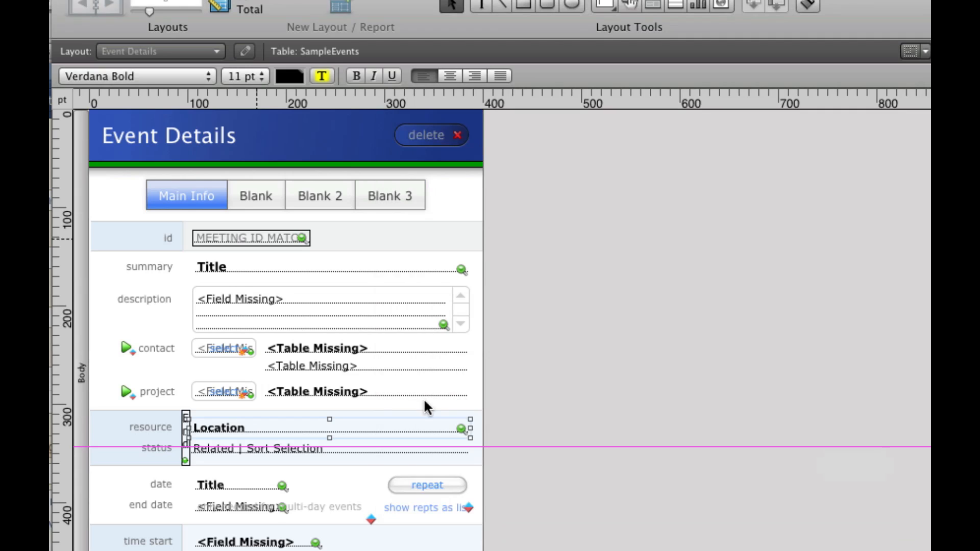
pyautogui.doubleClick(210, 485)
pyautogui.click(774, 464)
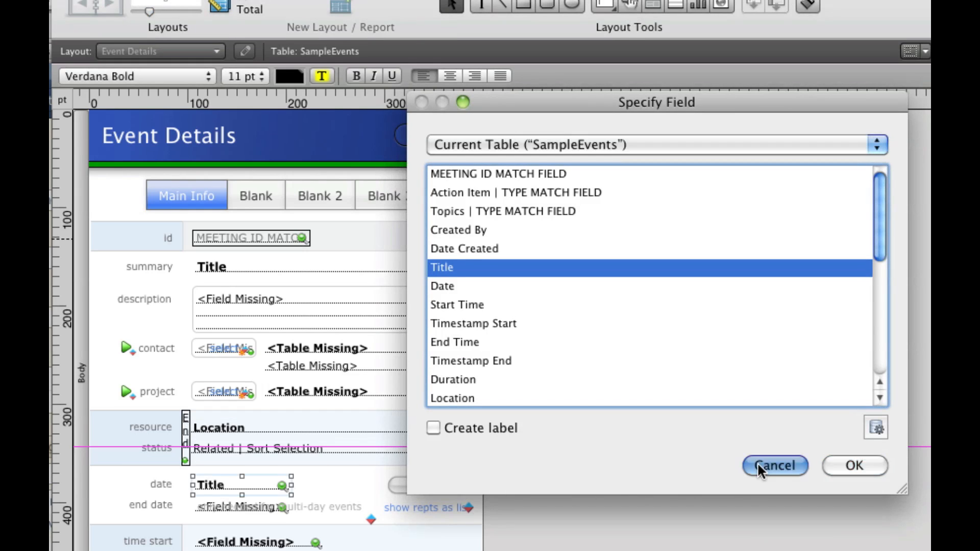
pyautogui.click(330, 452)
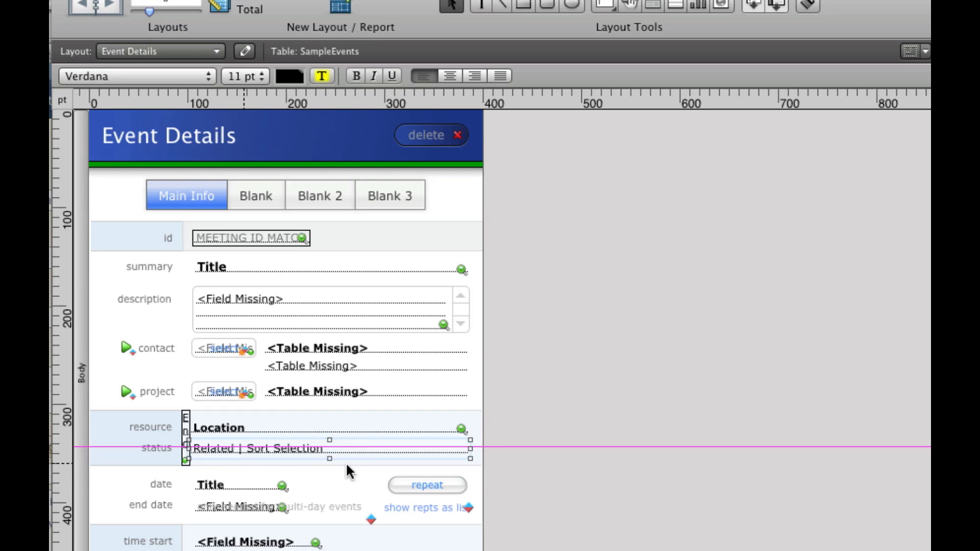
pyautogui.doubleClick(230, 482)
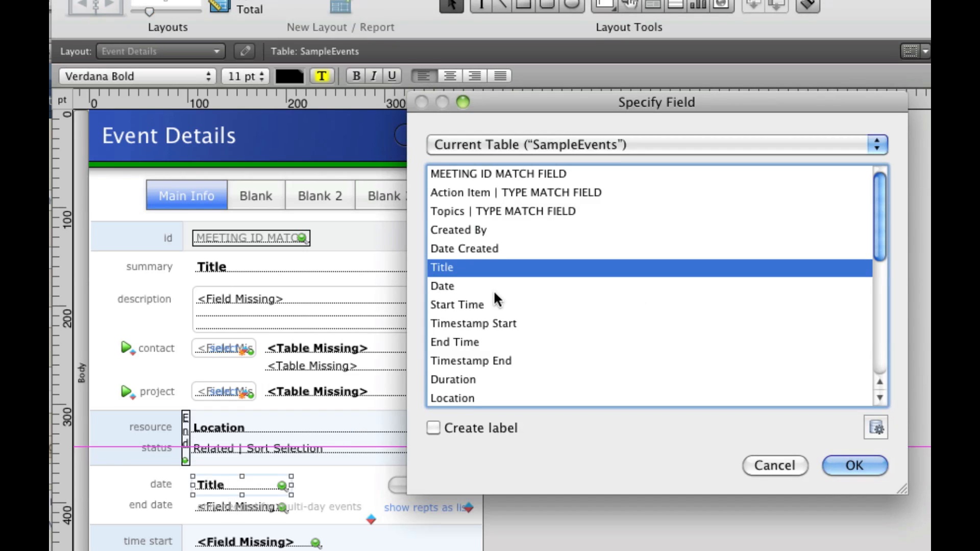
pyautogui.click(470, 285)
pyautogui.doubleClick(469, 286)
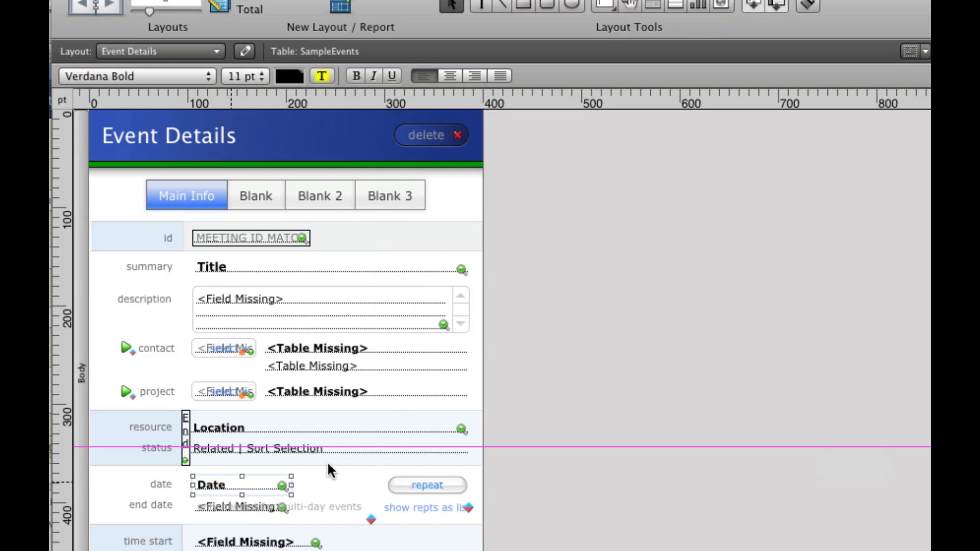
# Map the time start field to Start Time and the time end field to End Time on the Event Details layout
pyautogui.scroll(-3, 255, 546)
pyautogui.doubleClick(256, 428)
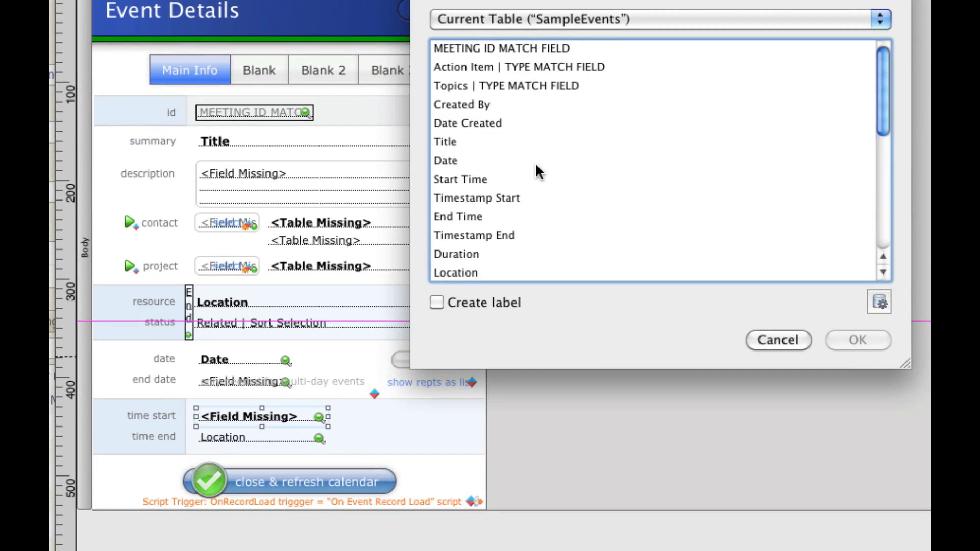
pyautogui.doubleClick(487, 179)
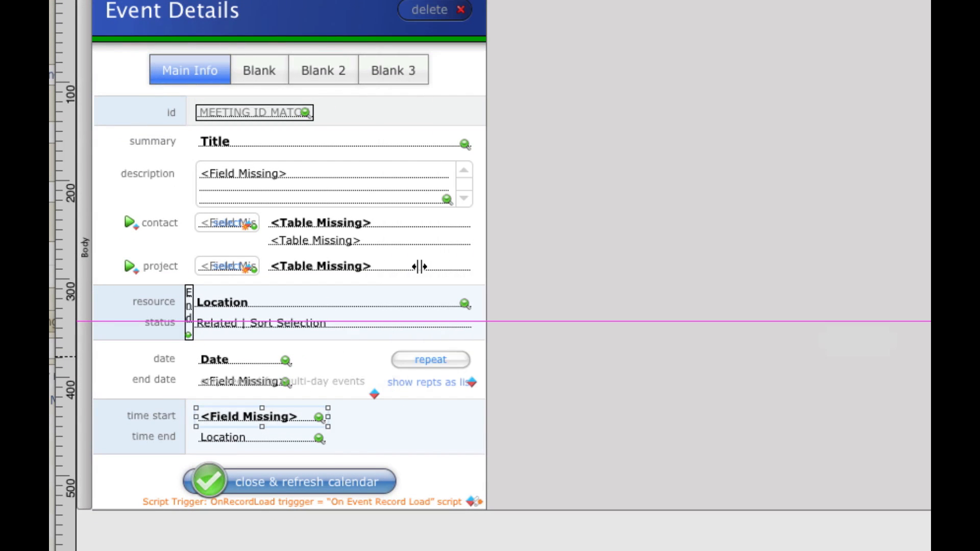
pyautogui.doubleClick(262, 436)
pyautogui.doubleClick(474, 213)
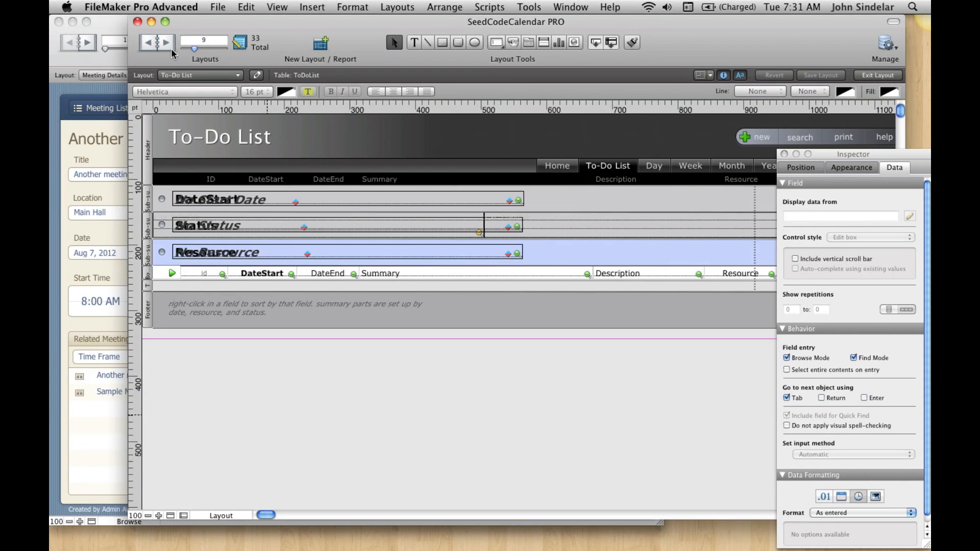
# Look over the Event List layout's field mappings in Layout mode and return to the Calendar layout in Browse mode
pyautogui.click(166, 40)
pyautogui.click(189, 75)
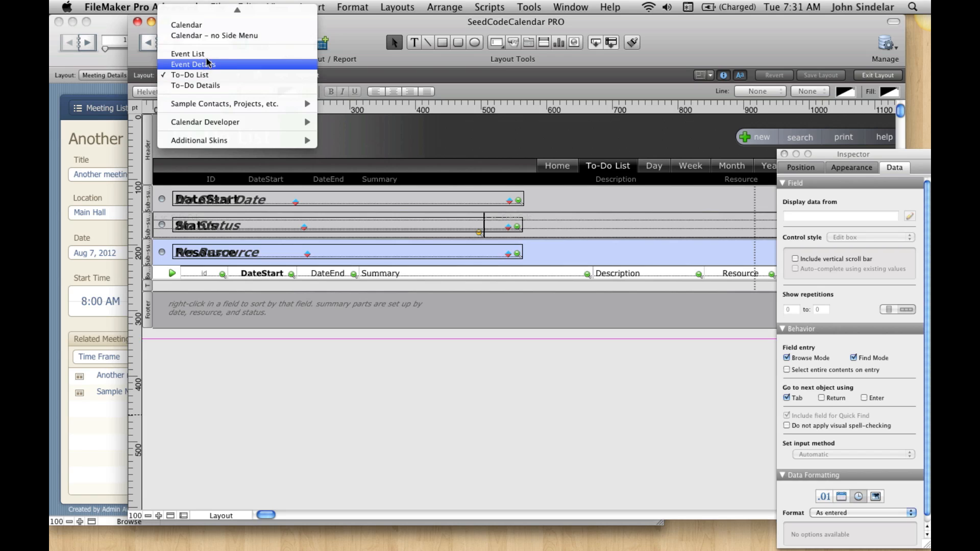
pyautogui.click(206, 57)
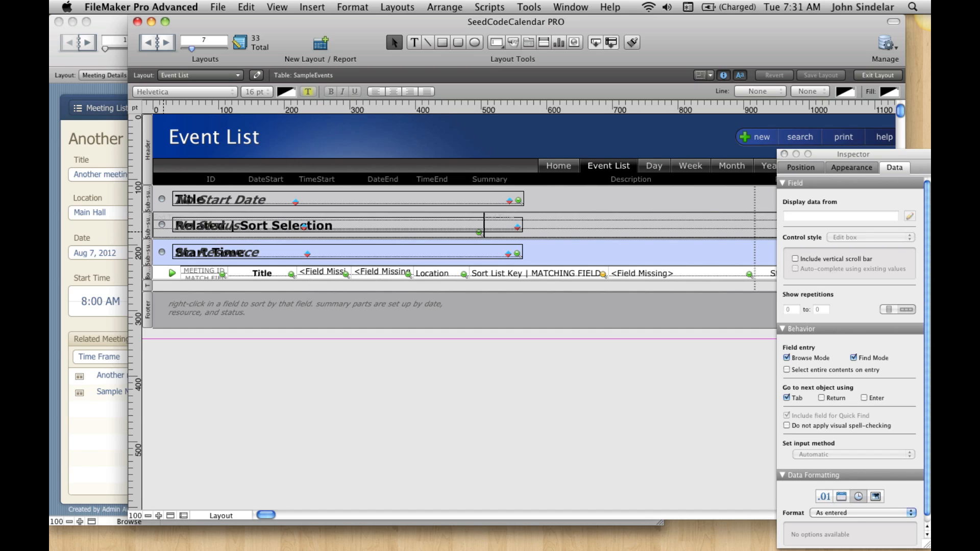
pyautogui.click(218, 77)
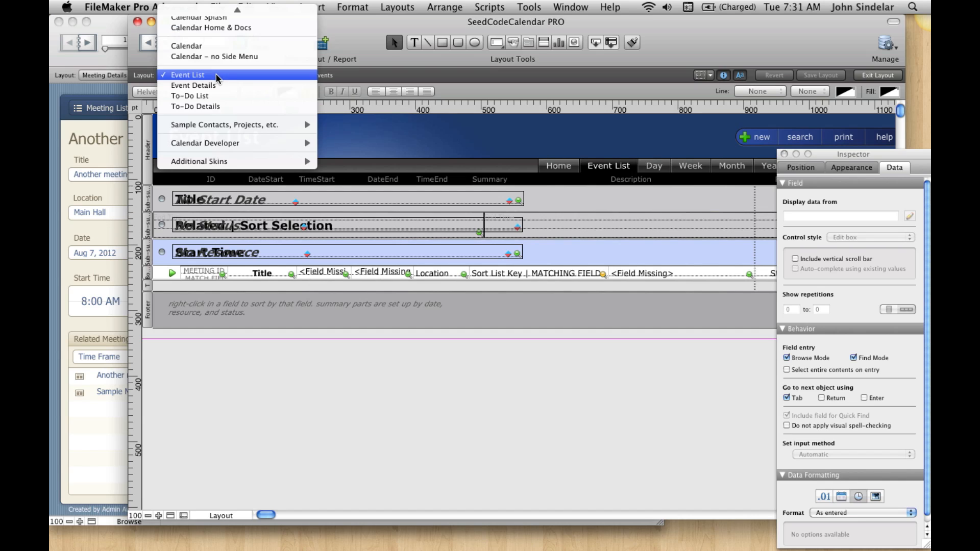
pyautogui.click(225, 46)
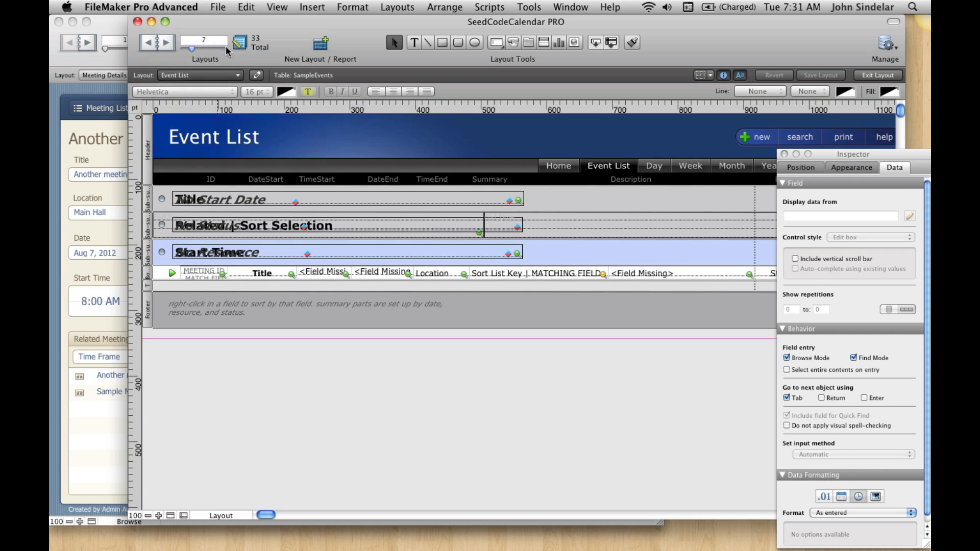
pyautogui.press('super+b')
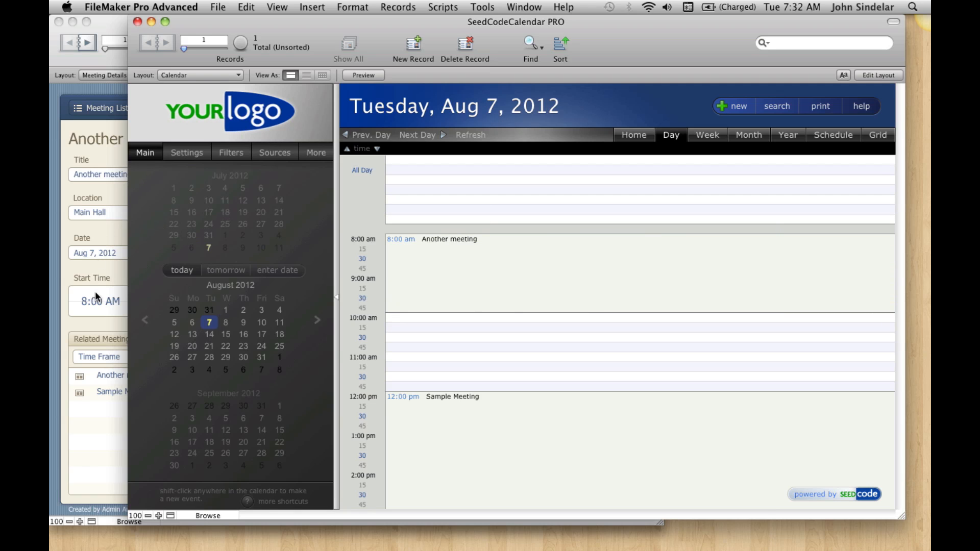
# Compare the records in Meetings with the calendar's day view and check the event details of Another meeting
pyautogui.click(91, 318)
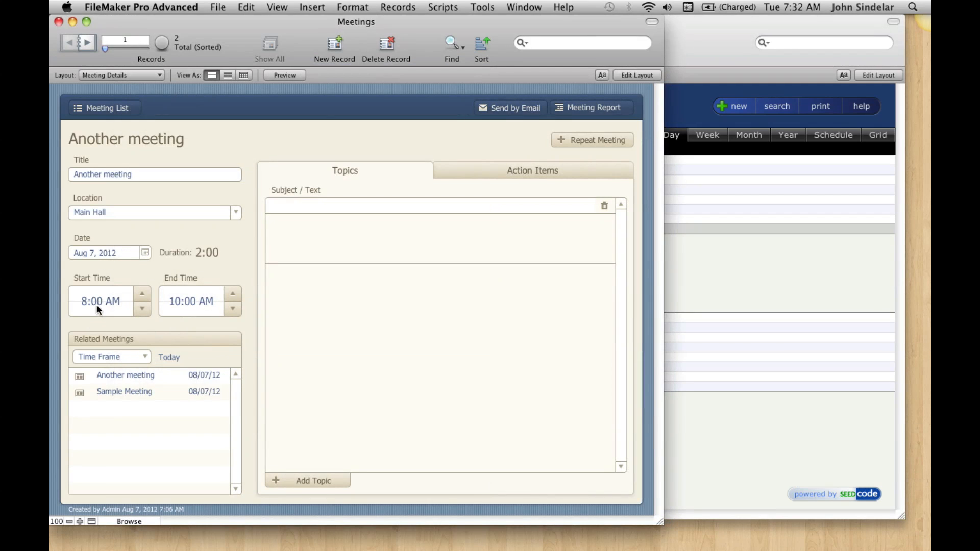
pyautogui.click(85, 43)
pyautogui.click(717, 228)
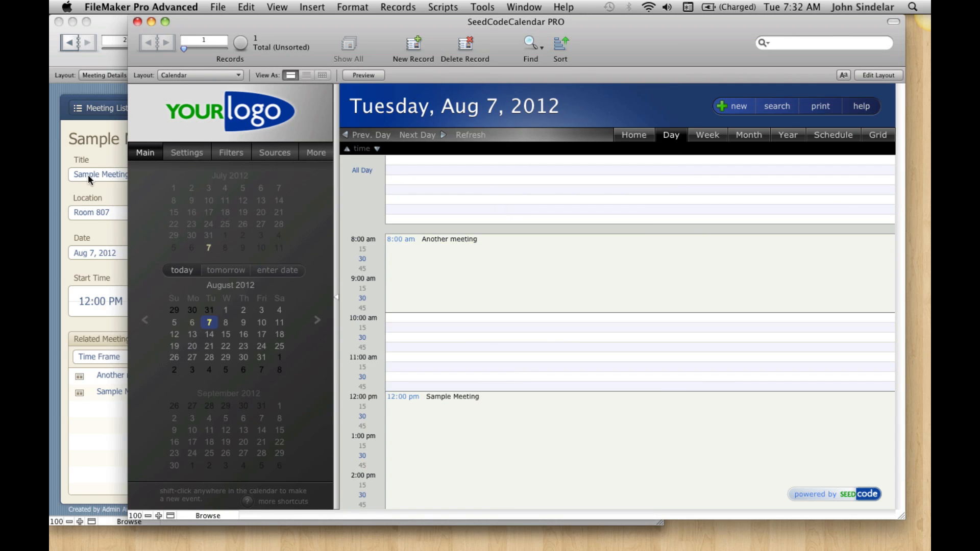
pyautogui.click(482, 240)
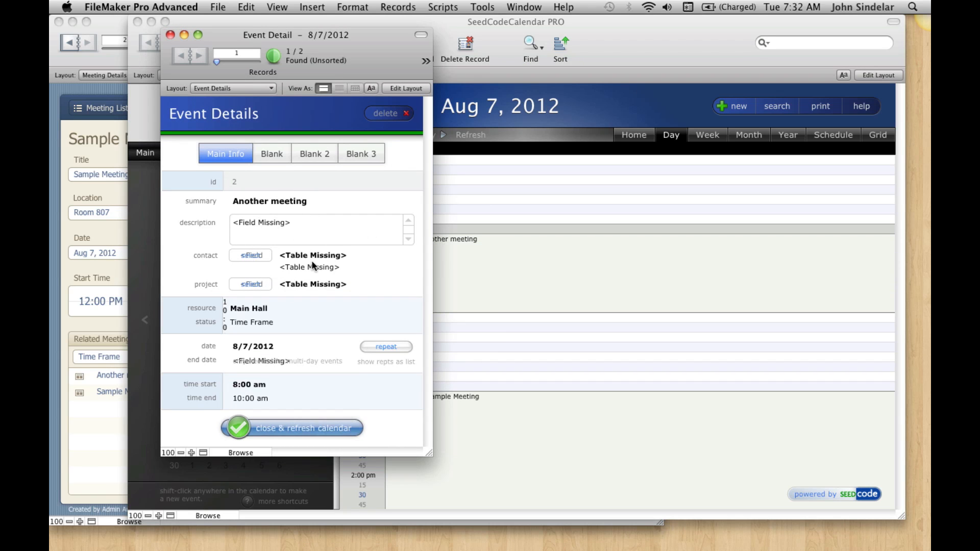
pyautogui.click(328, 432)
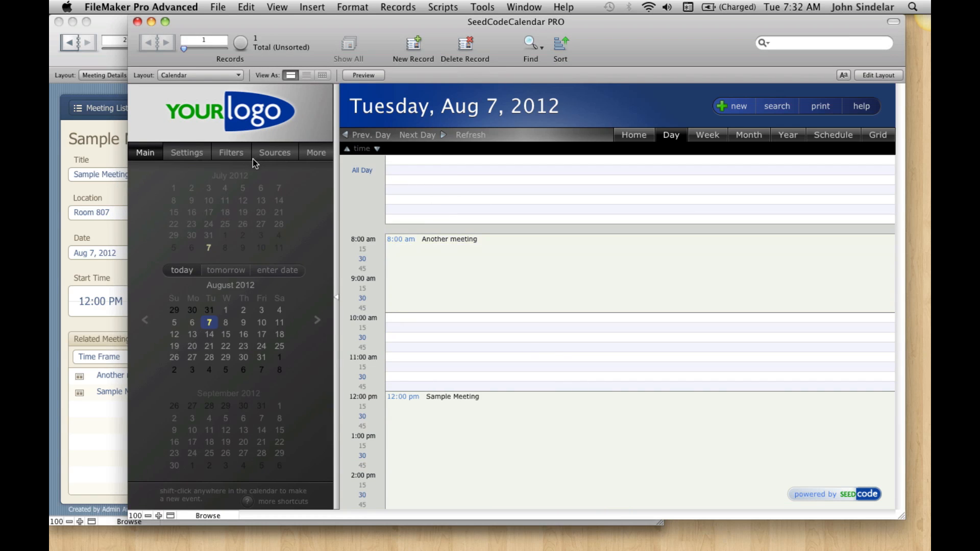
# Change the Resources value list in SeedCodeCalendar PRO to use the Location value list from the Meetings file
pyautogui.click(218, 7)
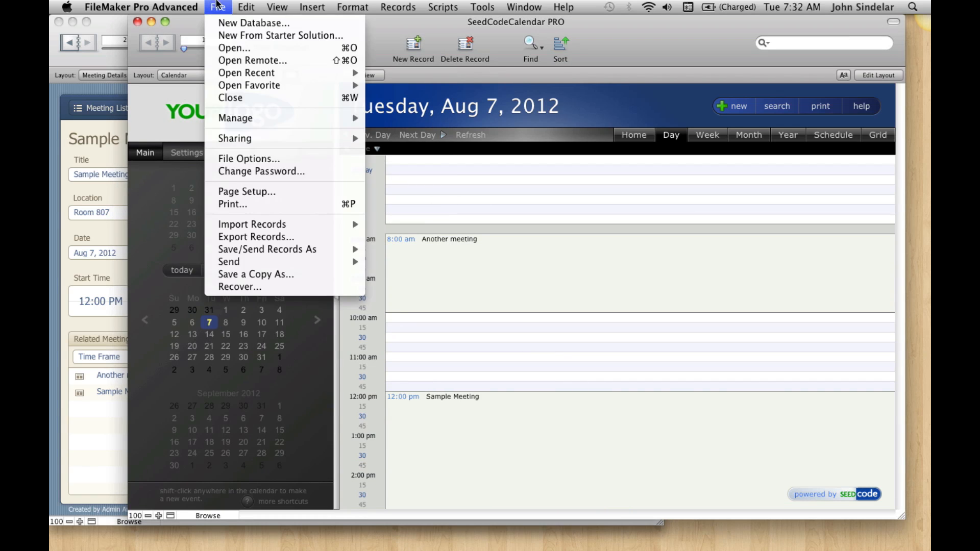
pyautogui.moveTo(249, 119)
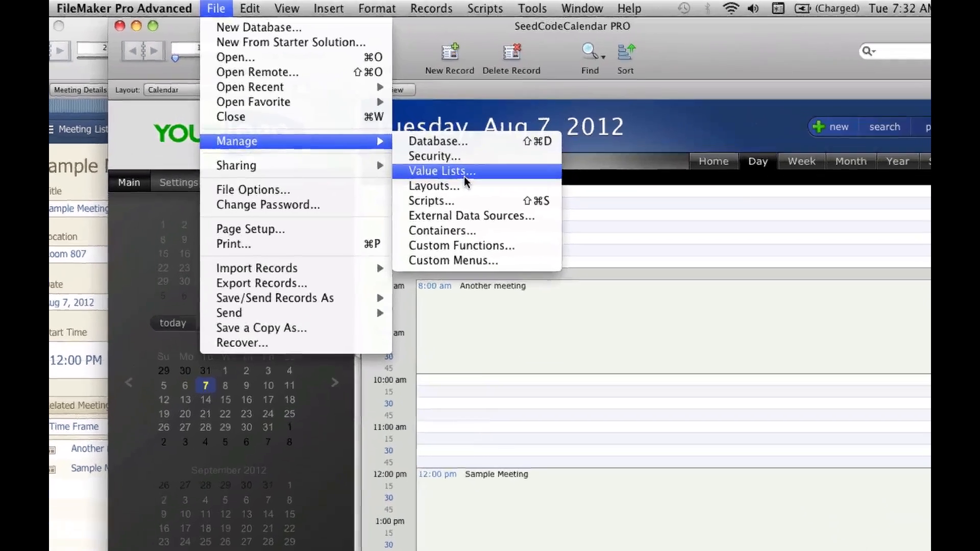
pyautogui.click(426, 143)
pyautogui.click(134, 309)
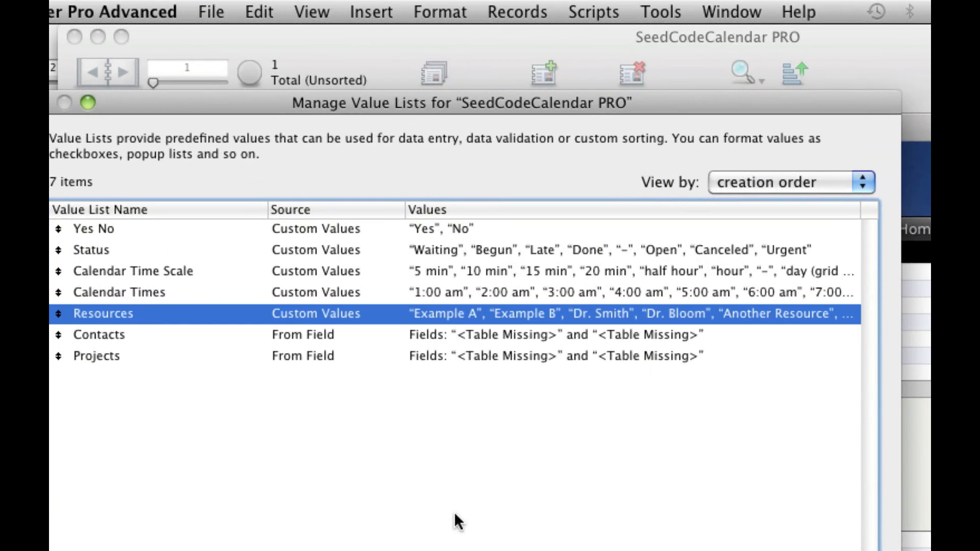
pyautogui.click(456, 549)
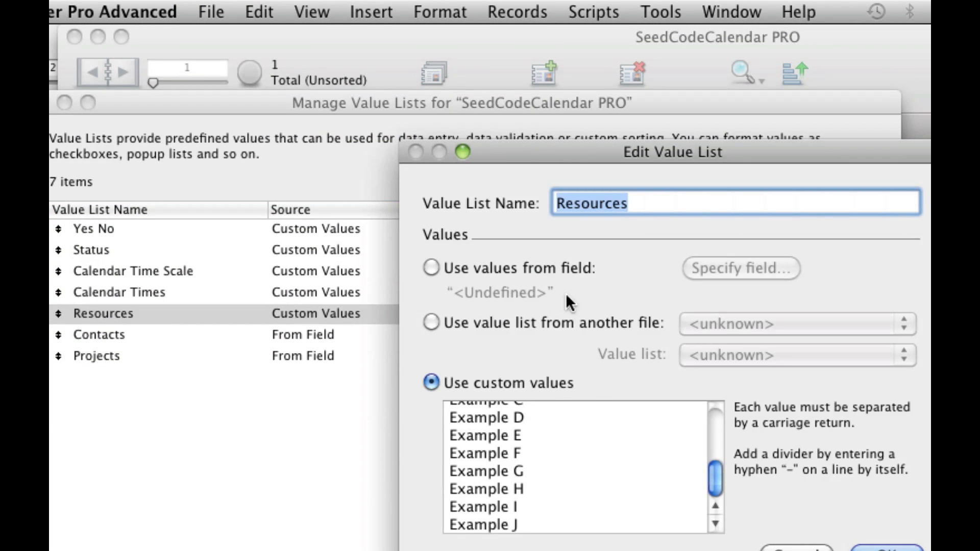
pyautogui.click(530, 319)
pyautogui.click(766, 327)
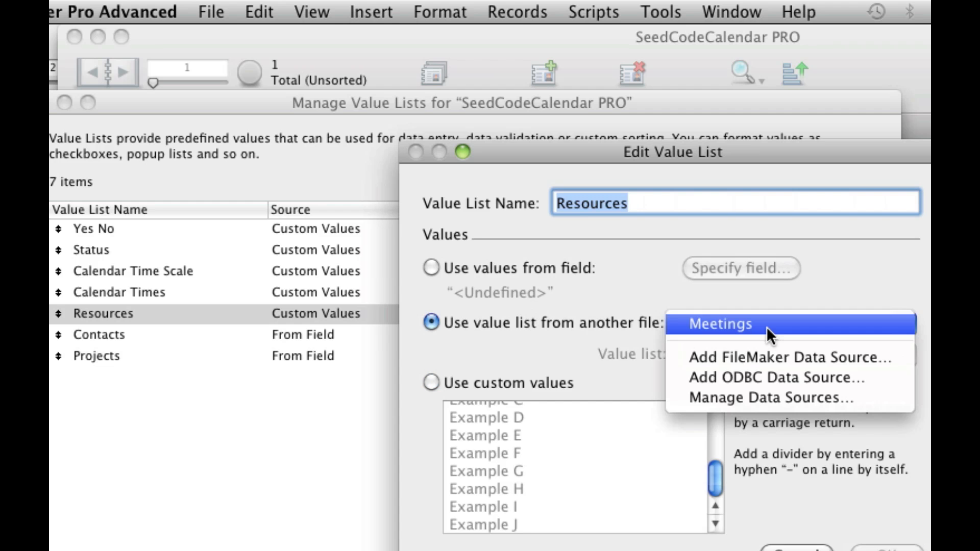
pyautogui.click(766, 326)
pyautogui.click(742, 355)
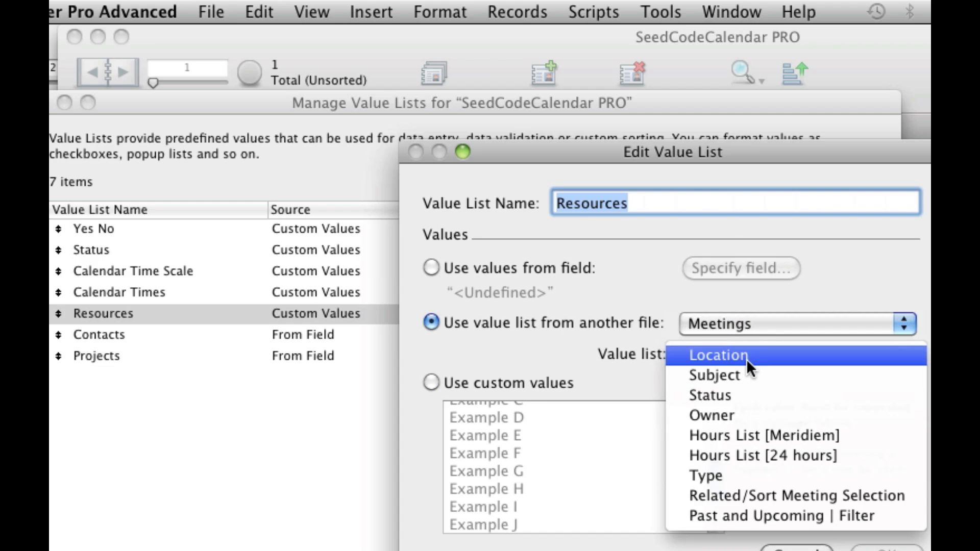
pyautogui.click(746, 359)
pyautogui.press('Return')
pyautogui.press('Return')
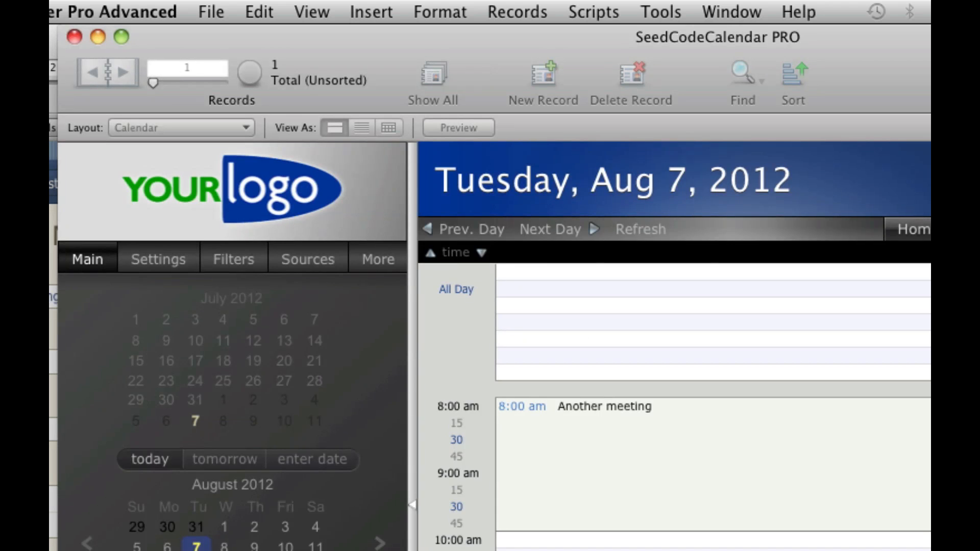
# Open the color assignments in the calendar settings and rename the Waiting status to Room 807
pyautogui.click(190, 259)
pyautogui.click(307, 315)
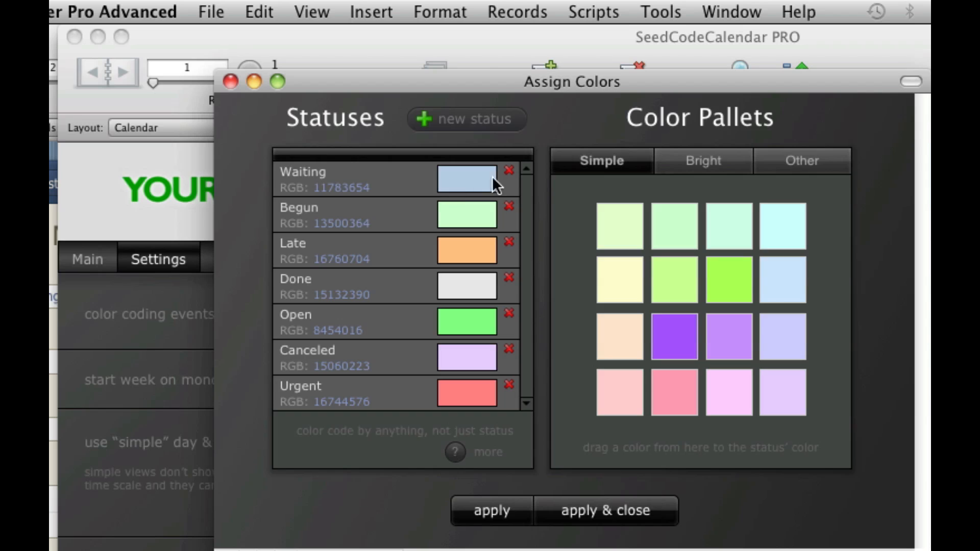
pyautogui.click(311, 173)
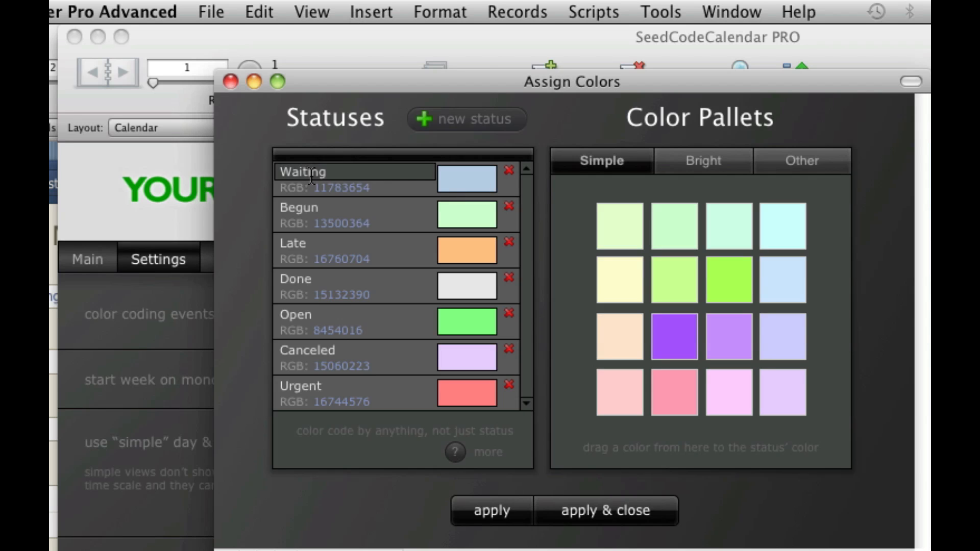
pyautogui.doubleClick(311, 174)
pyautogui.write('Room 807')
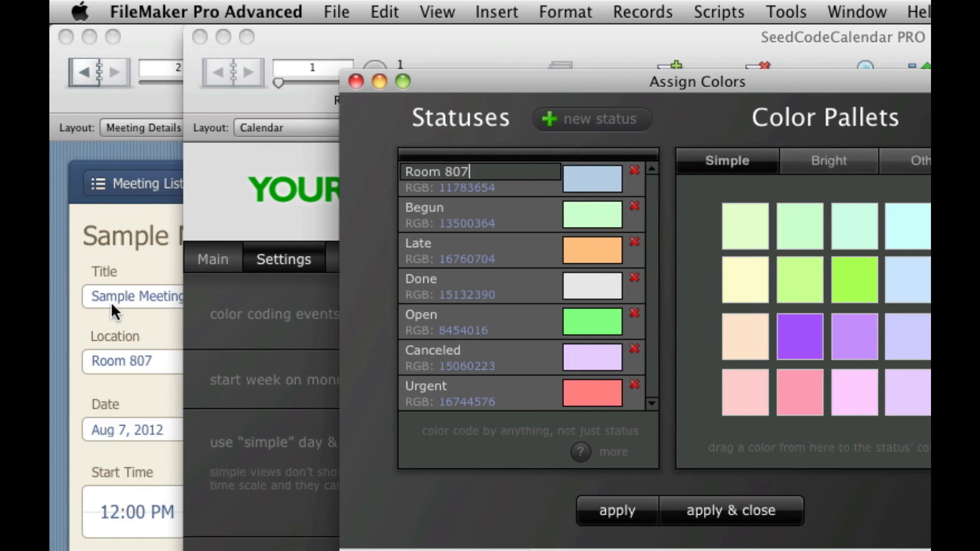
# Check the location of Another meeting in the Meetings window and move that window clear of the Assign Colors window
pyautogui.click(117, 291)
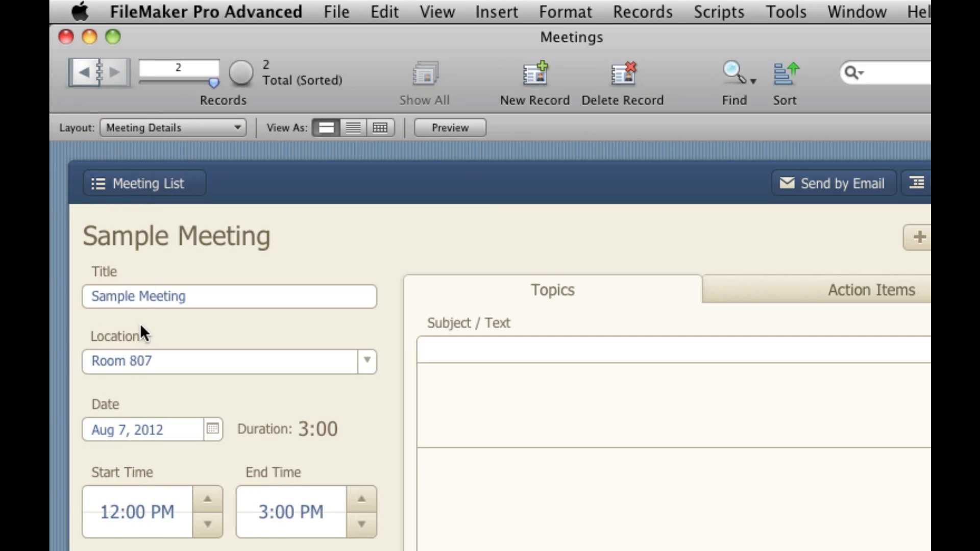
pyautogui.click(83, 72)
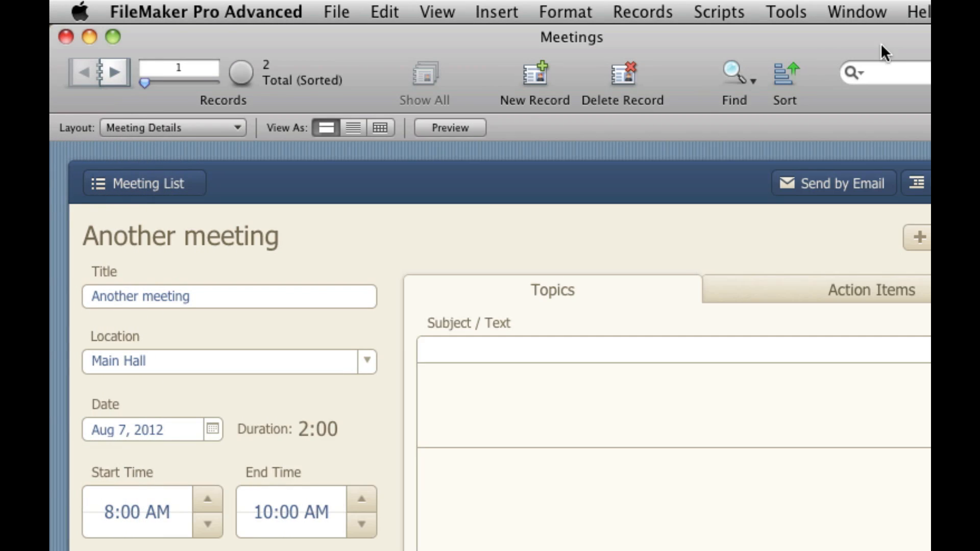
pyautogui.moveTo(871, 52); pyautogui.dragTo(915, 305)
pyautogui.click(682, 118)
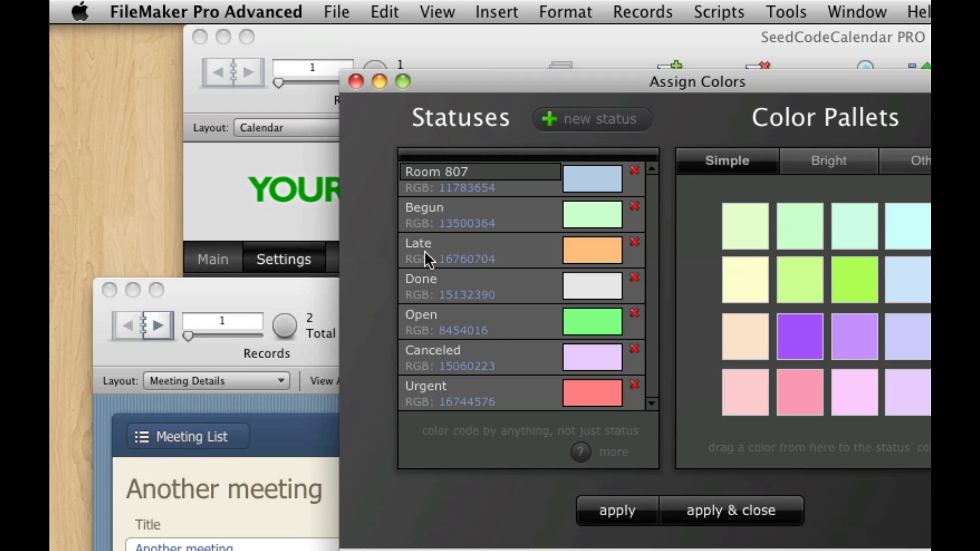
# Rename the Late status to Main Hall, apply the color assignments to the calendar and close Assign Colors
pyautogui.click(428, 244)
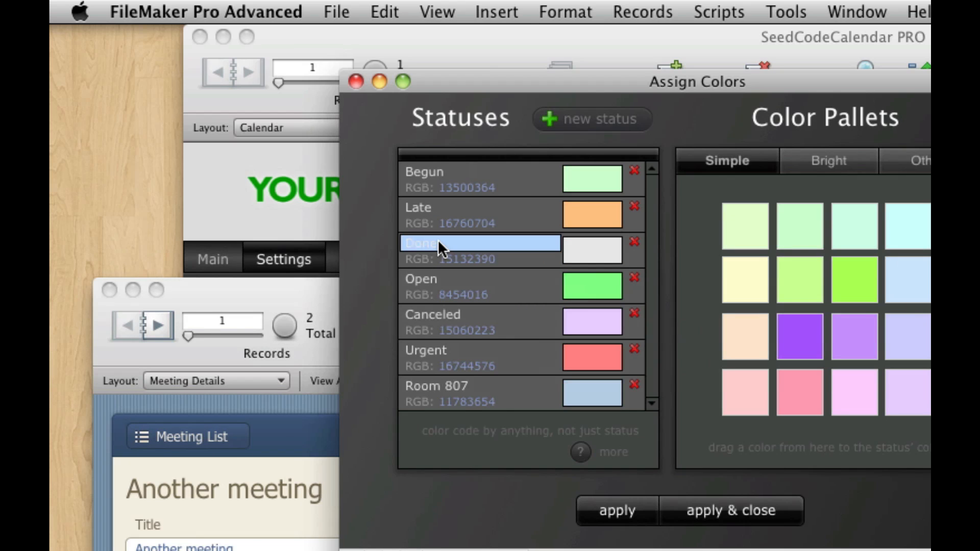
pyautogui.click(425, 209)
pyautogui.write('Main Ha')
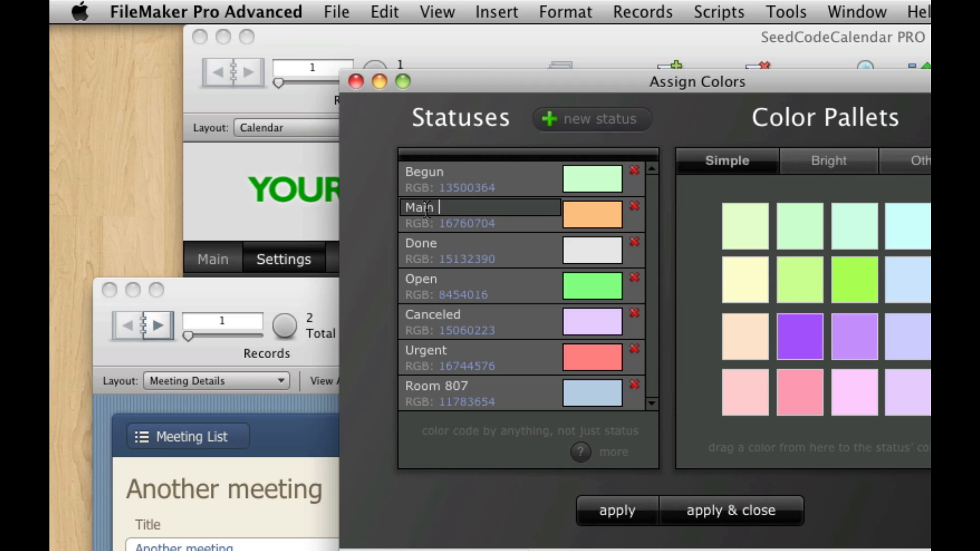
pyautogui.write('ll')
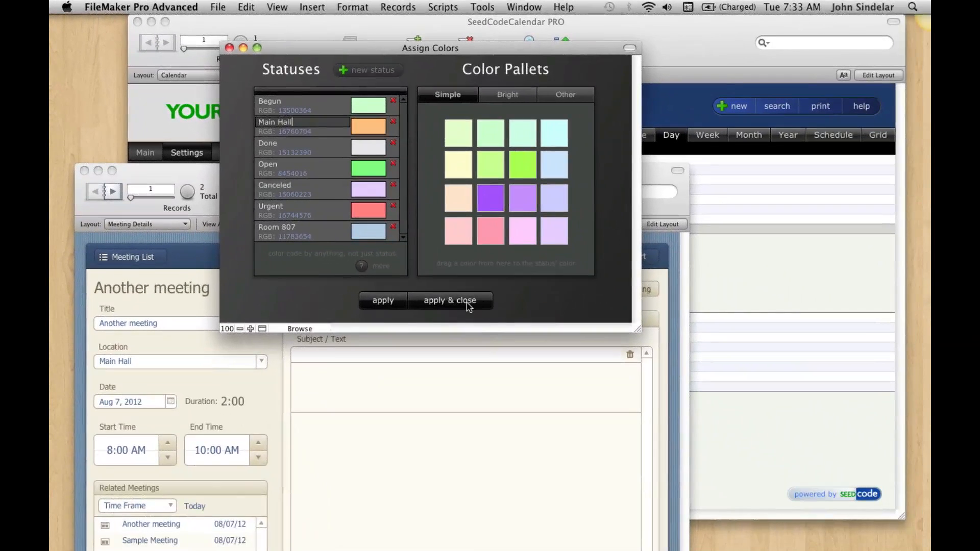
pyautogui.click(693, 515)
pyautogui.click(427, 301)
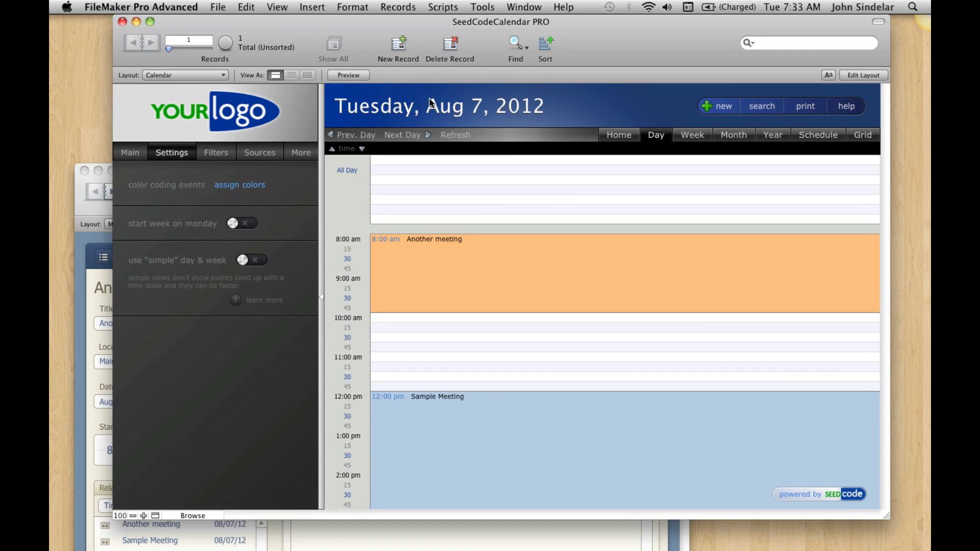
# Switch the calendar to the Schedule view and run the Upon Opening script to reload its resource columns
pyautogui.click(815, 135)
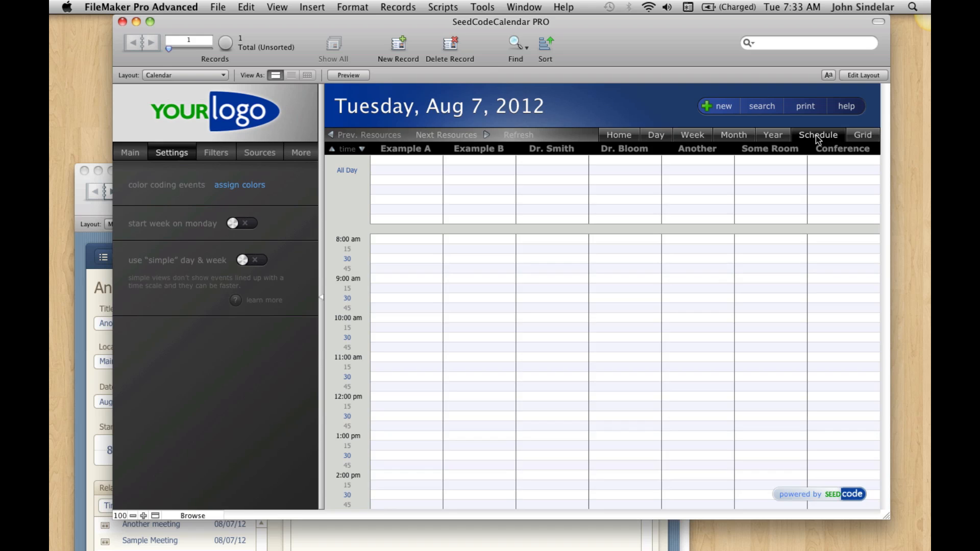
pyautogui.moveTo(443, 7)
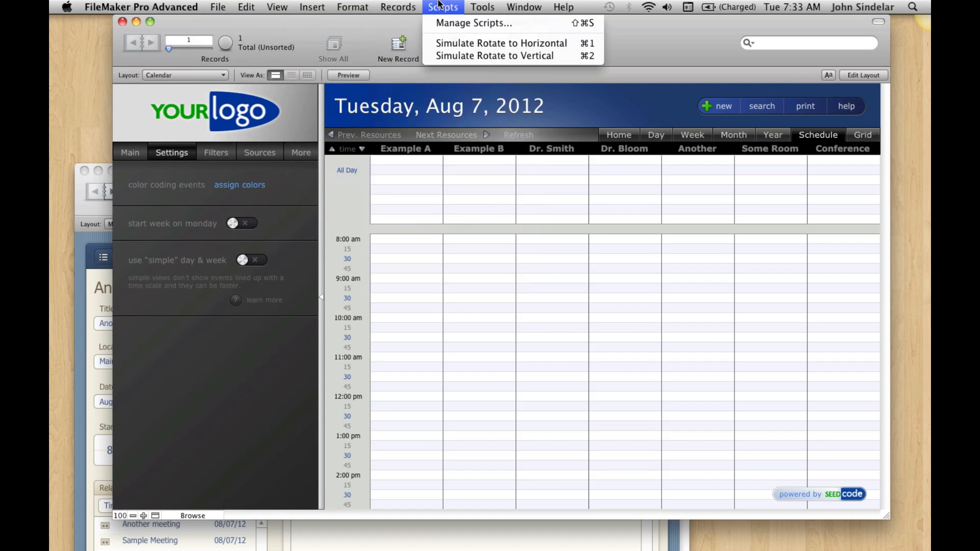
pyautogui.click(449, 23)
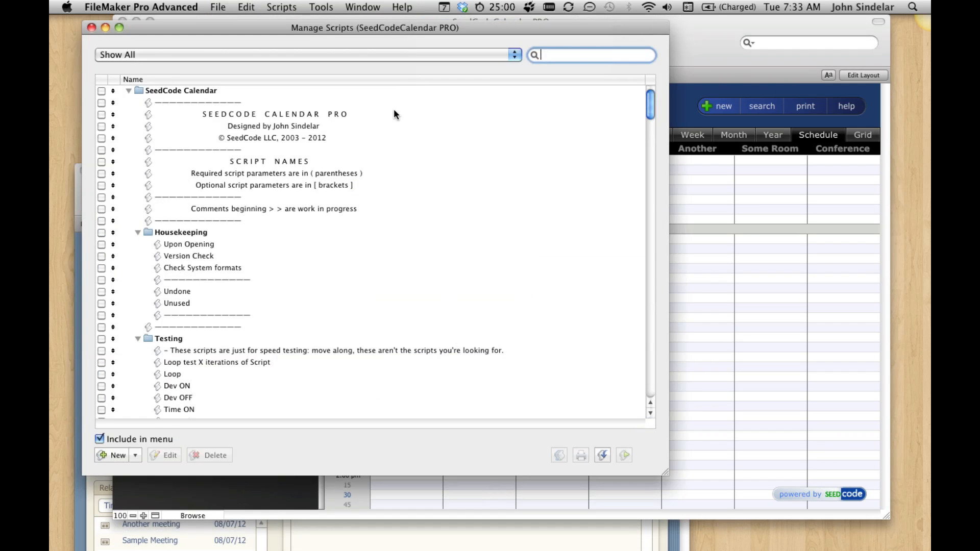
pyautogui.click(198, 244)
pyautogui.click(622, 455)
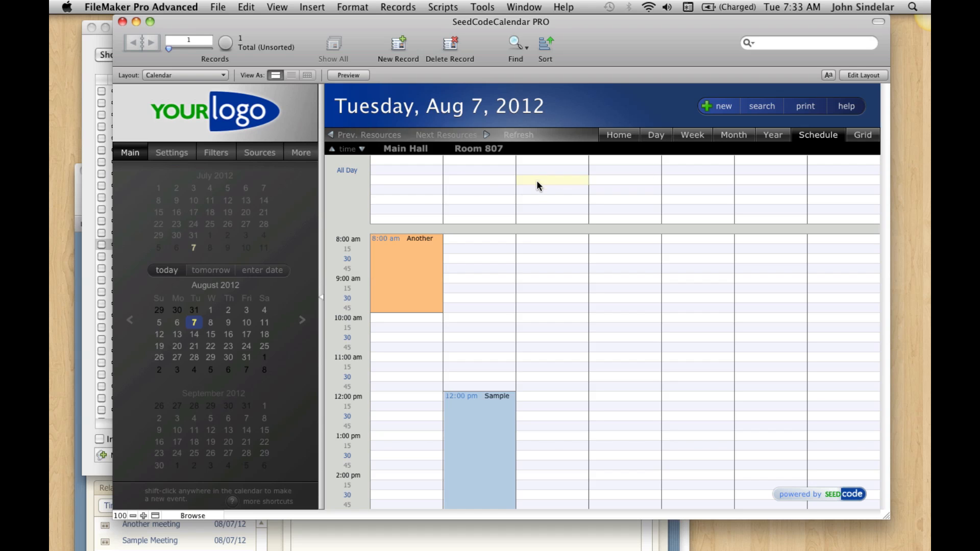
# Review Another meeting in the Meetings window and in the calendar's Event Details, closing the details with a calendar refresh
pyautogui.click(79, 194)
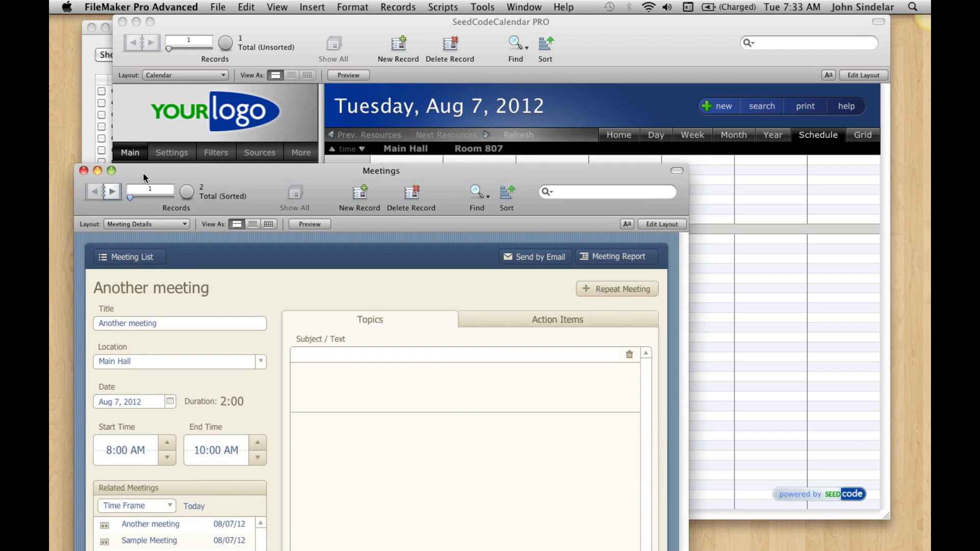
pyautogui.moveTo(143, 173); pyautogui.dragTo(152, 119)
pyautogui.click(540, 95)
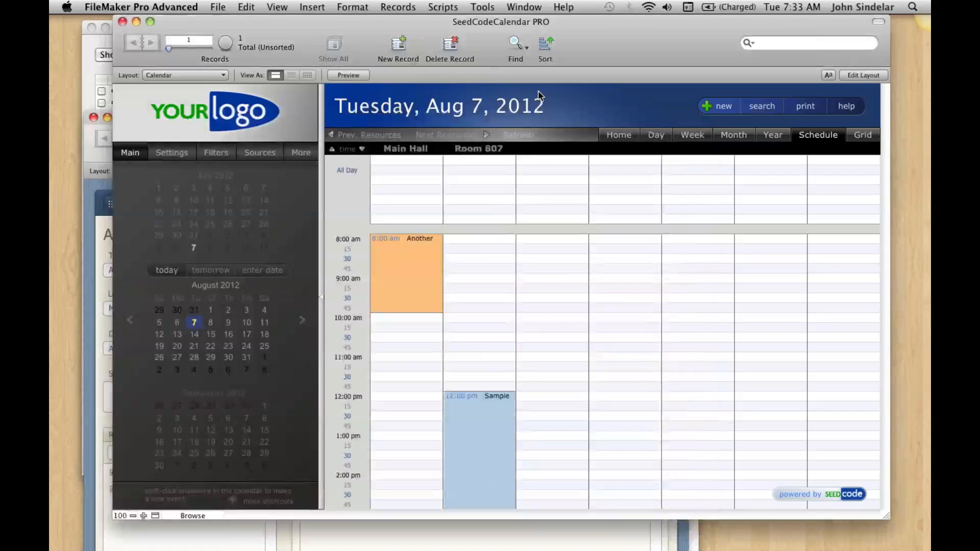
pyautogui.click(414, 236)
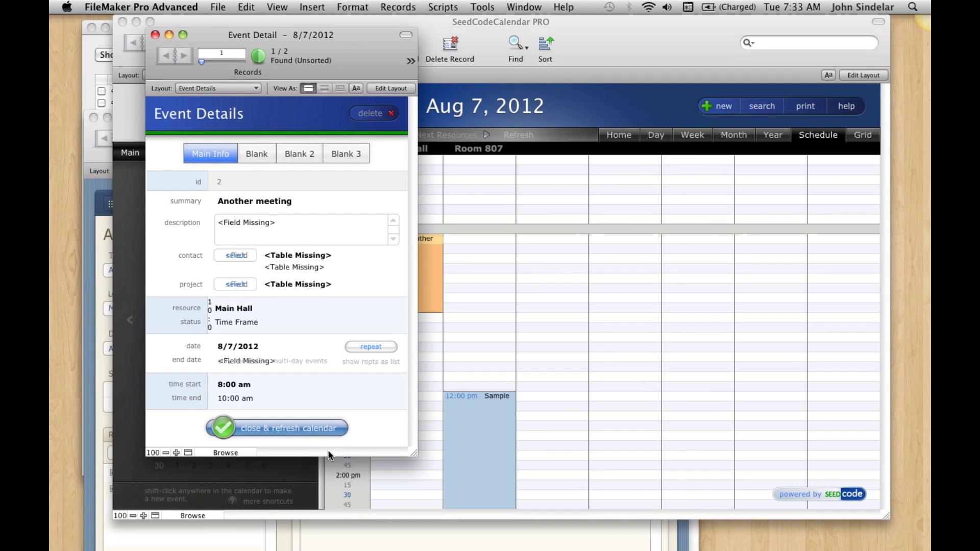
pyautogui.click(333, 431)
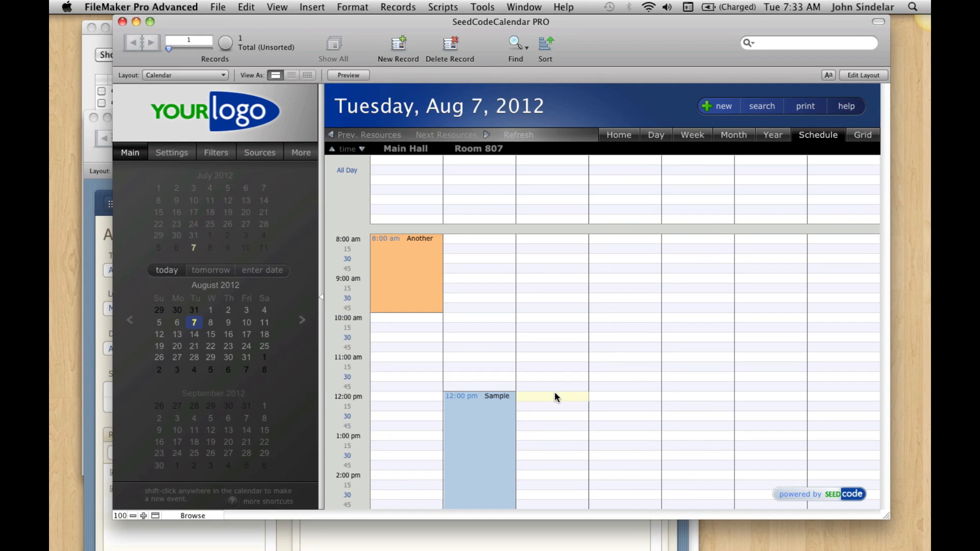